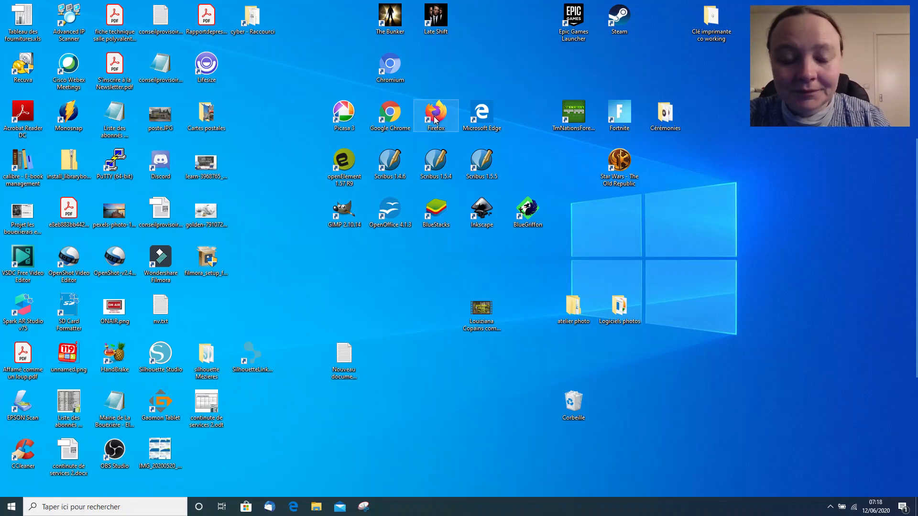
# Open the web browser and search Google for canva.
pyautogui.doubleClick(389, 115)
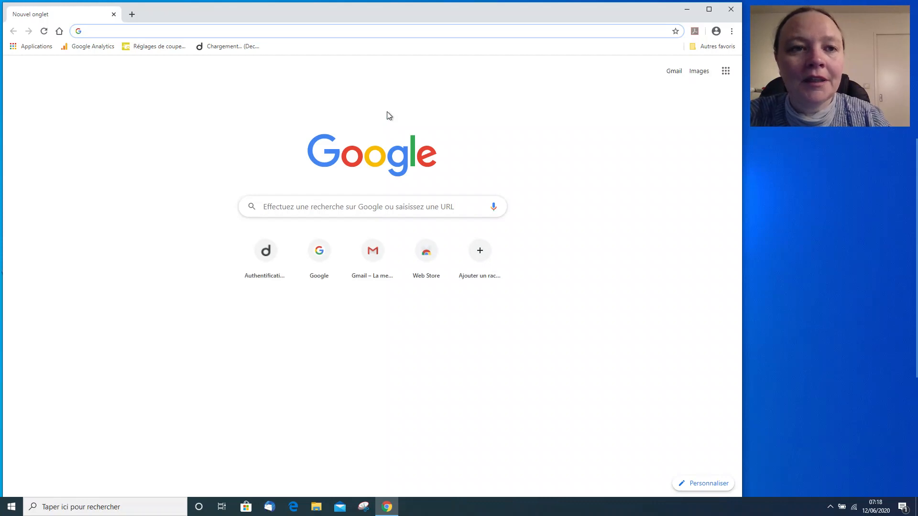
pyautogui.click(268, 205)
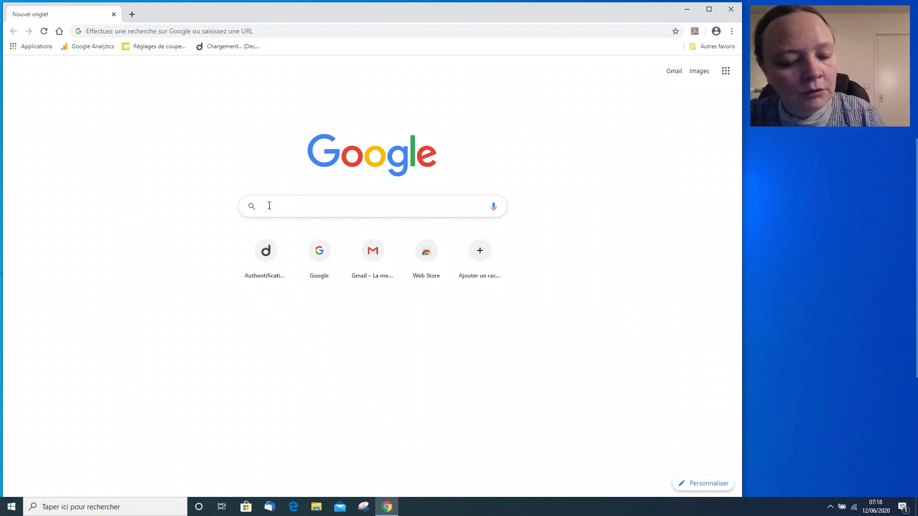
pyautogui.write('canva')
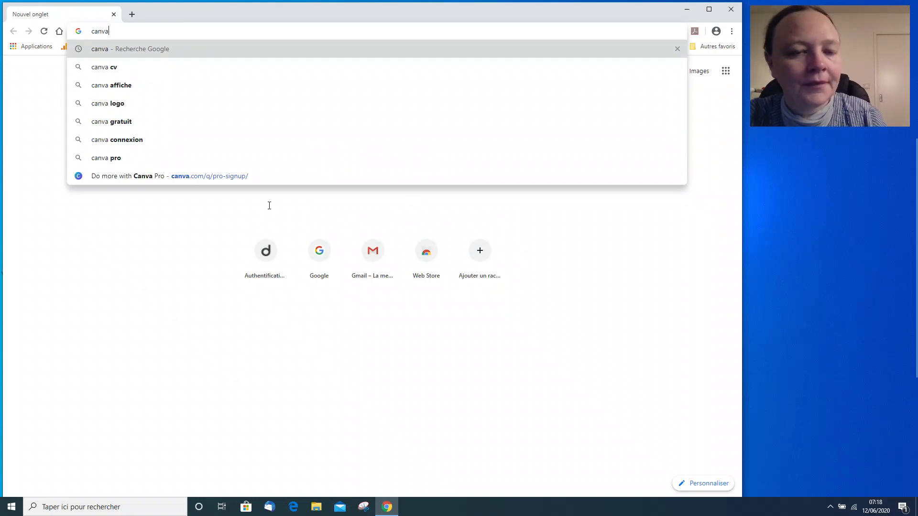
pyautogui.press('Return')
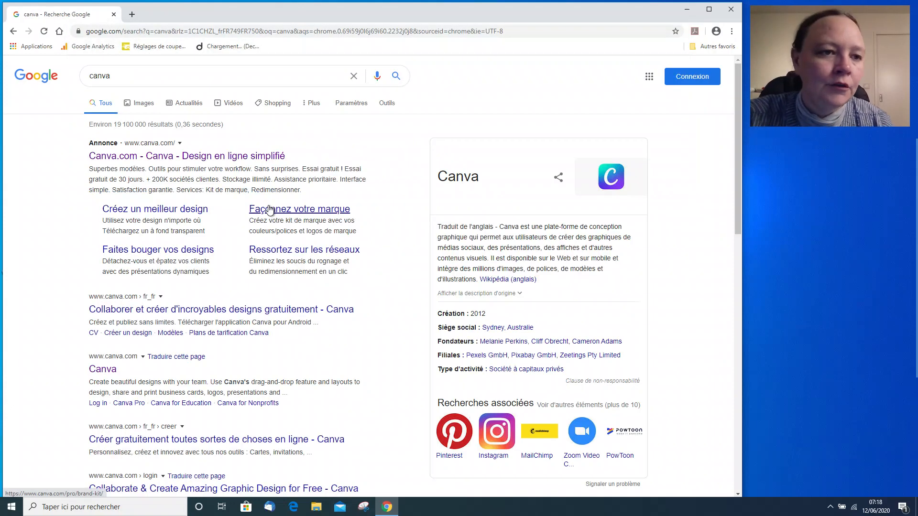
# Go to the Canva site, log in, and skip the Canva Pro trial offer.
pyautogui.click(231, 161)
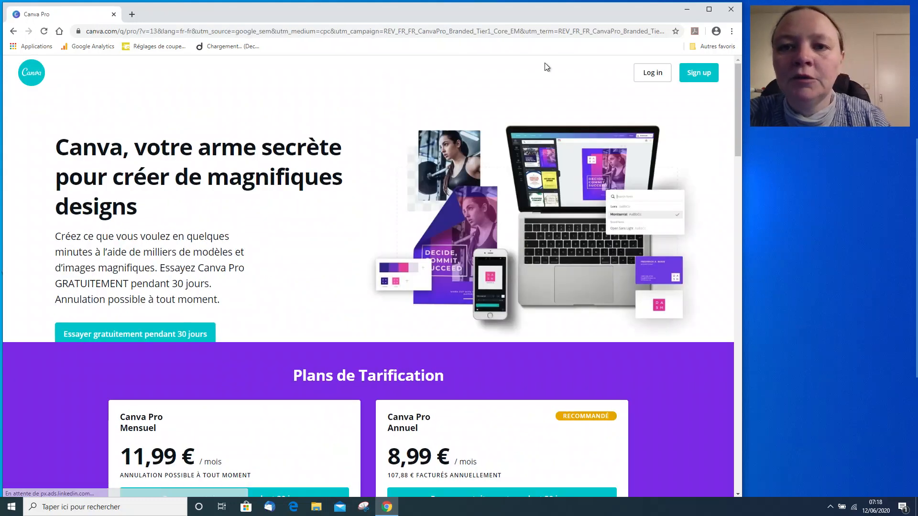
pyautogui.click(656, 73)
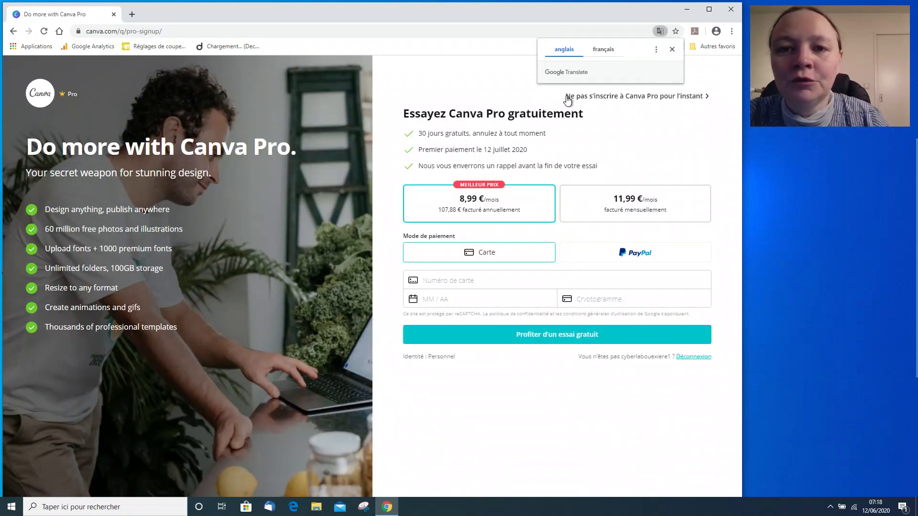
pyautogui.click(636, 97)
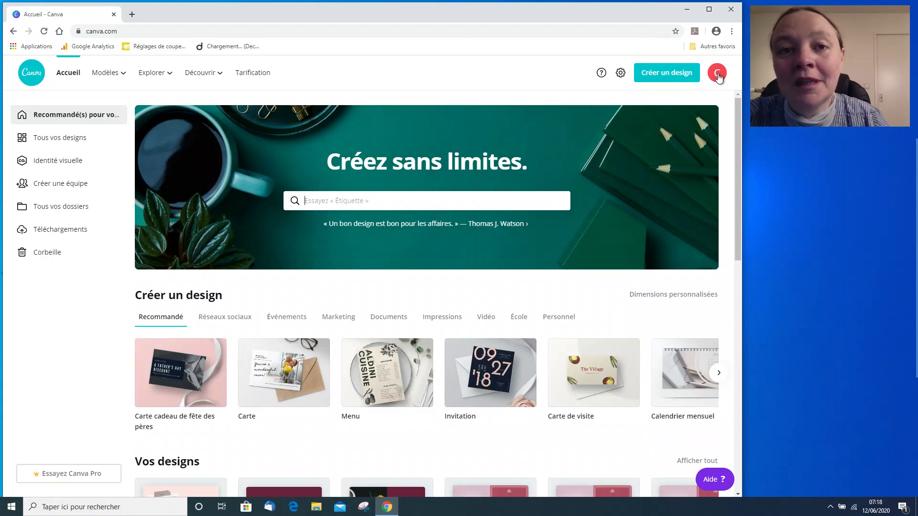
# Look over the account menu and the Canva home page.
pyautogui.click(718, 76)
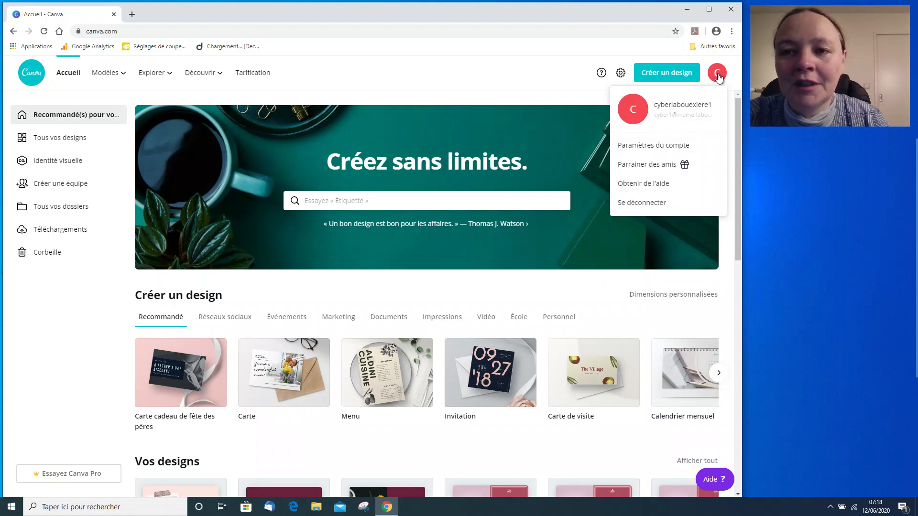
pyautogui.click(718, 74)
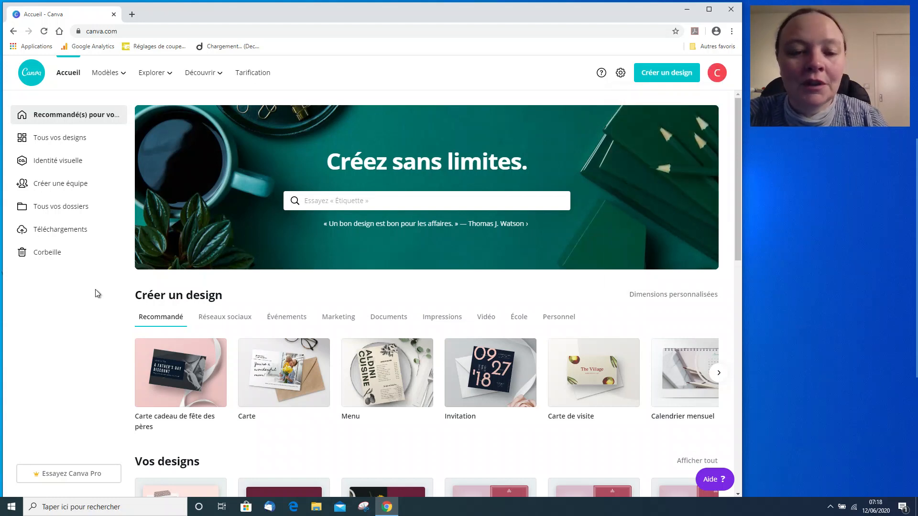
pyautogui.scroll(-2, 305, 354)
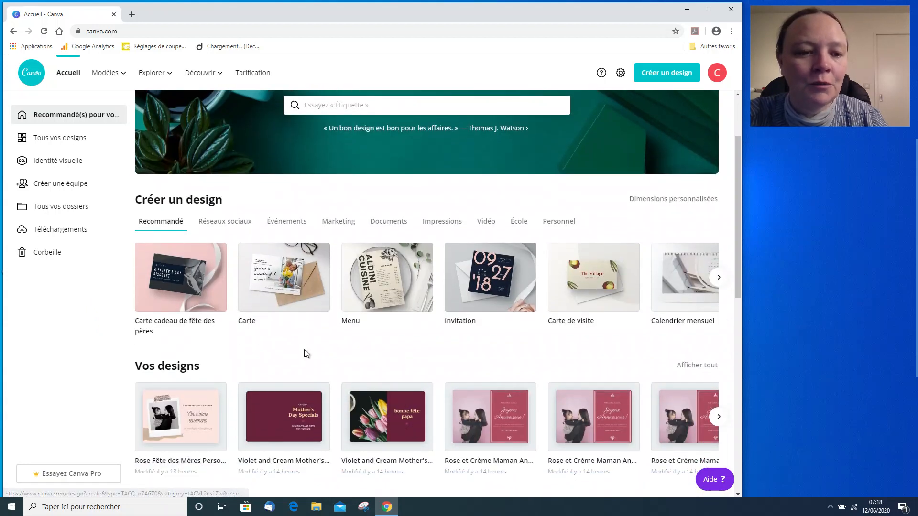
pyautogui.scroll(-1, 305, 352)
pyautogui.scroll(-1, 304, 352)
pyautogui.scroll(3, 303, 354)
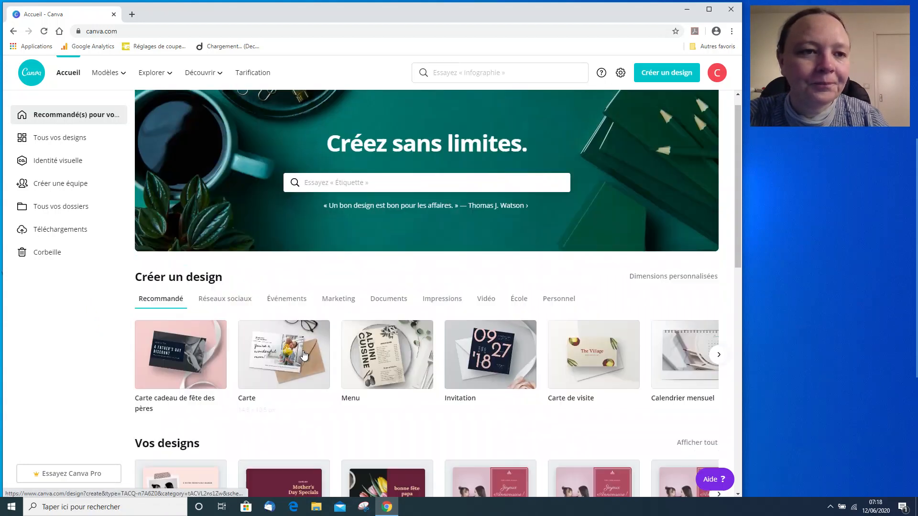
# Search the designs for calendrier and choose the Calendrier mensuel format.
pyautogui.click(318, 200)
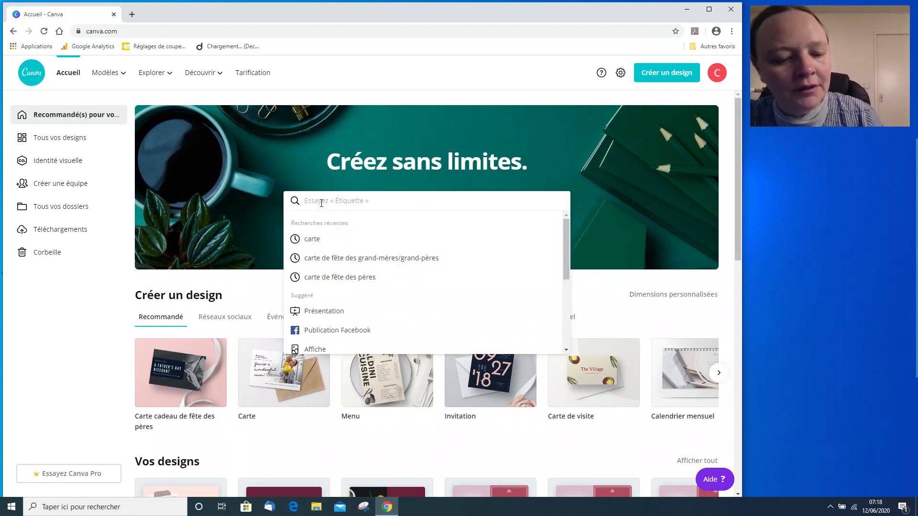
pyautogui.write('calendrier')
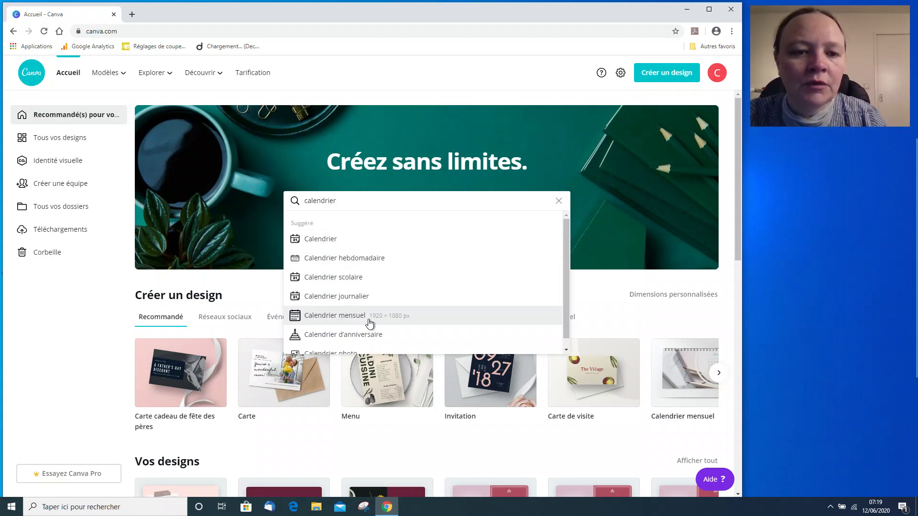
pyautogui.click(333, 317)
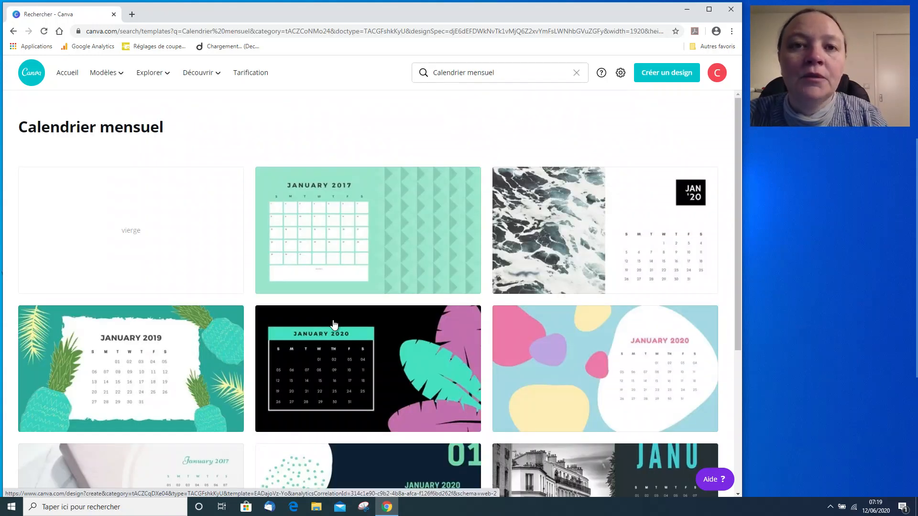
# Browse the monthly calendar templates.
pyautogui.scroll(-2, 334, 324)
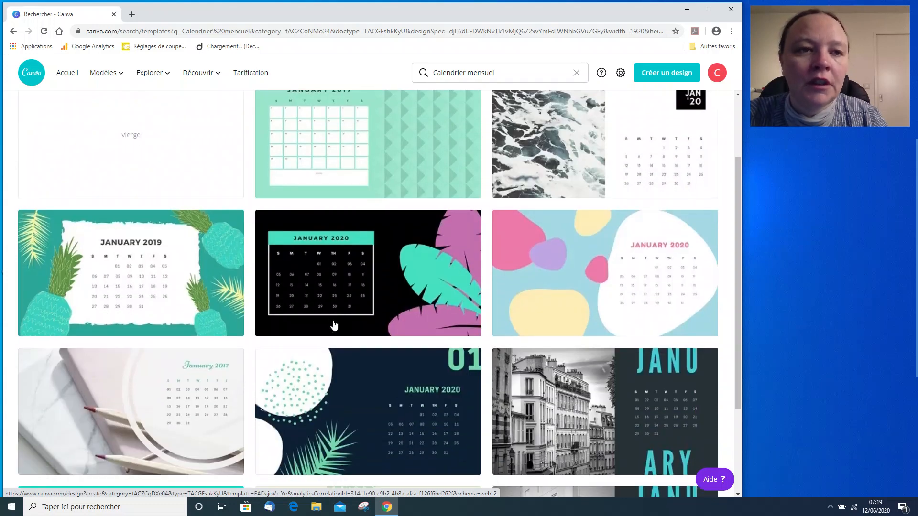
pyautogui.scroll(-1, 334, 325)
pyautogui.scroll(-2, 334, 325)
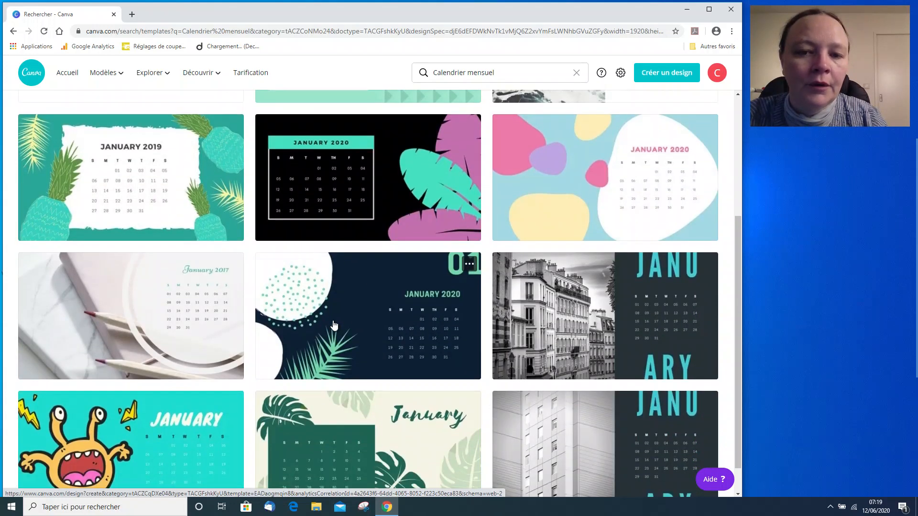
pyautogui.scroll(4, 334, 325)
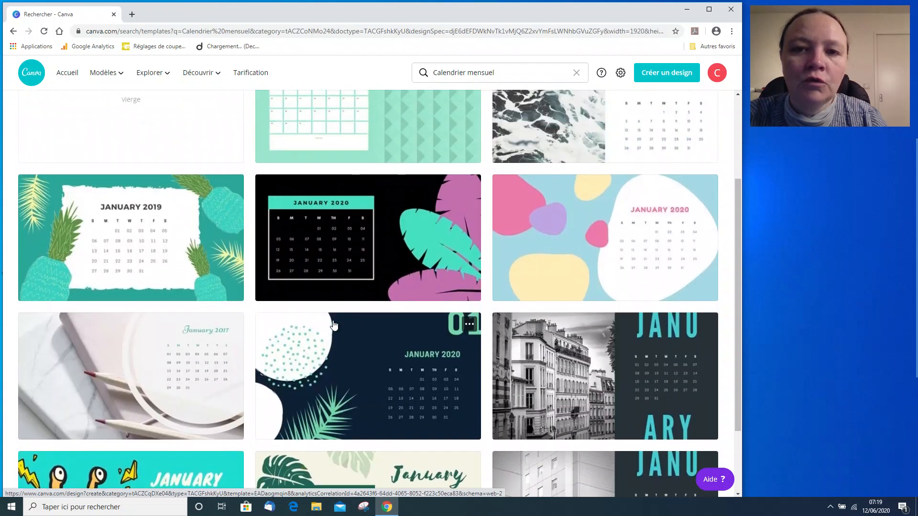
pyautogui.scroll(-4, 333, 325)
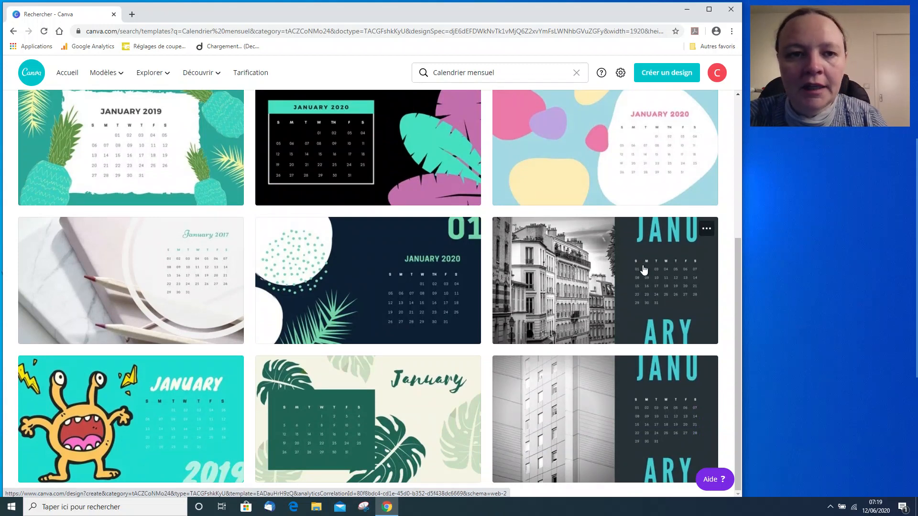
pyautogui.scroll(4, 452, 304)
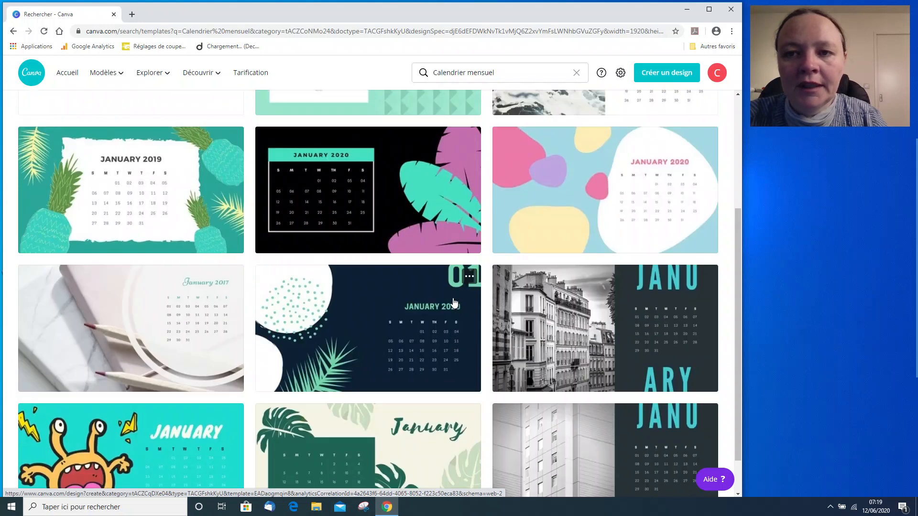
pyautogui.scroll(1, 454, 302)
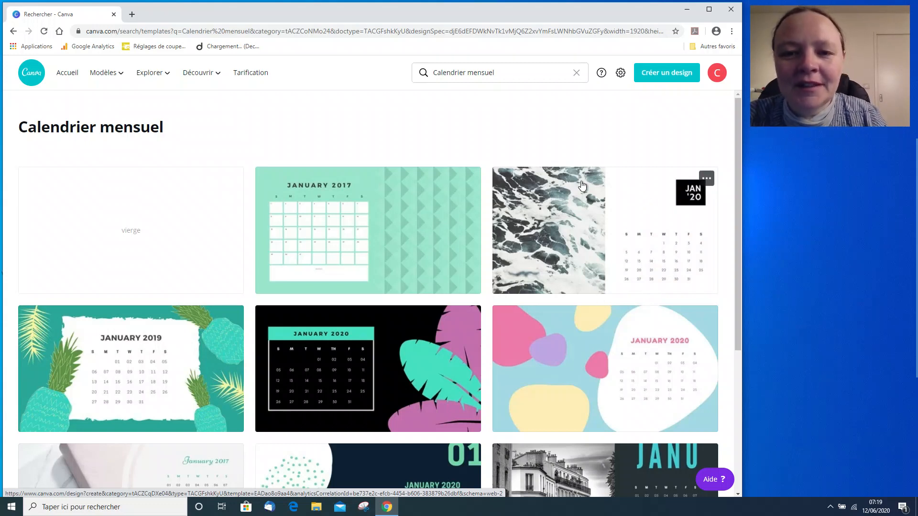
# Open the monthly photo calendar template with the ocean waves picture and the JAN '20 label.
pyautogui.moveTo(487, 160)
pyautogui.mouseDown()
pyautogui.moveTo(516, 257)
pyautogui.moveTo(702, 305)
pyautogui.moveTo(728, 300)
pyautogui.mouseUp()
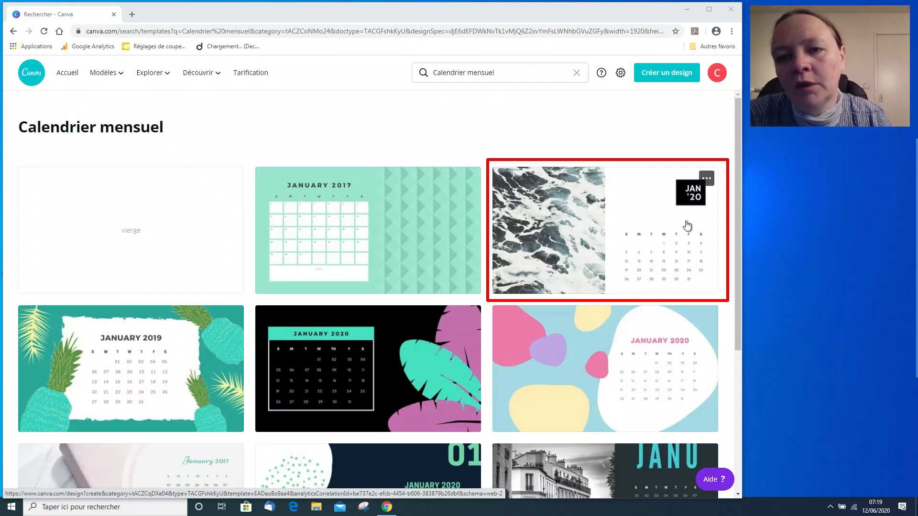
pyautogui.click(607, 228)
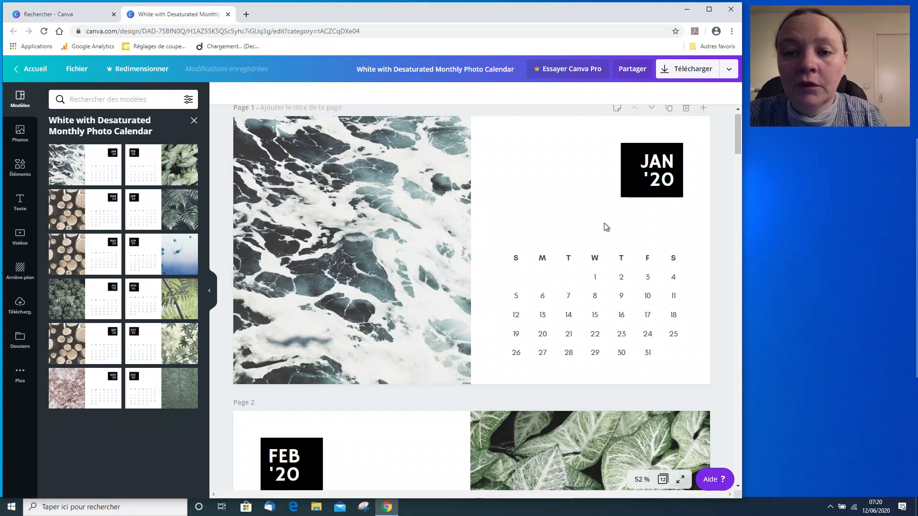
# Change the February page's month label to FEV '20.
pyautogui.scroll(-1, 604, 224)
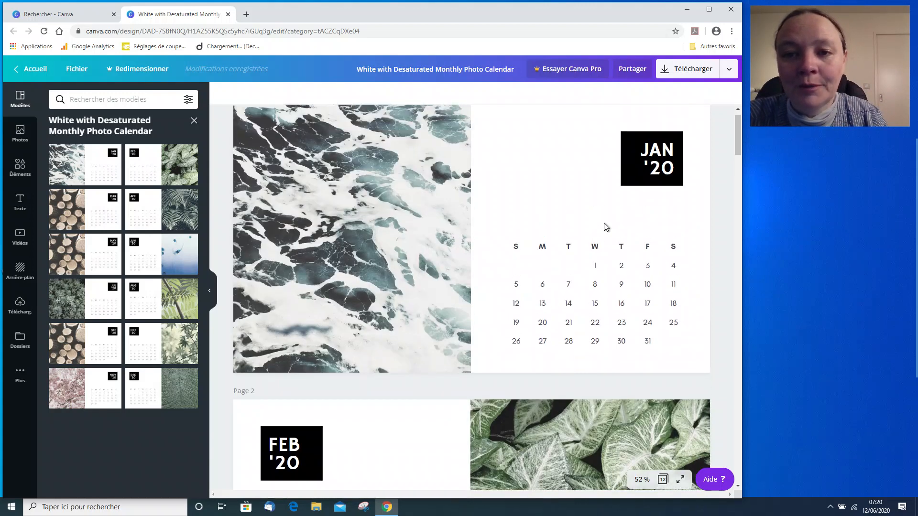
pyautogui.scroll(1, 604, 227)
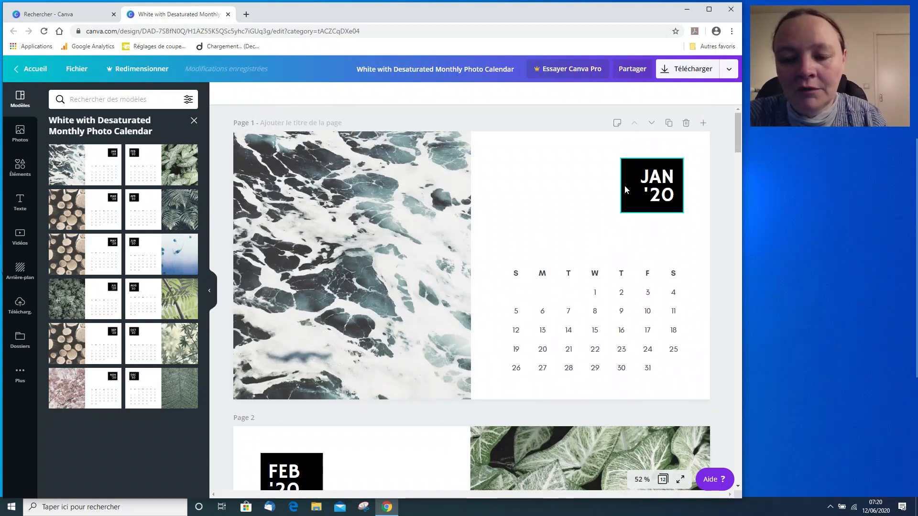
pyautogui.hotkey('ctrl', 'shift', 'd')
pyautogui.moveTo(594, 148)
pyautogui.mouseDown()
pyautogui.moveTo(634, 225)
pyautogui.moveTo(696, 237)
pyautogui.mouseUp()
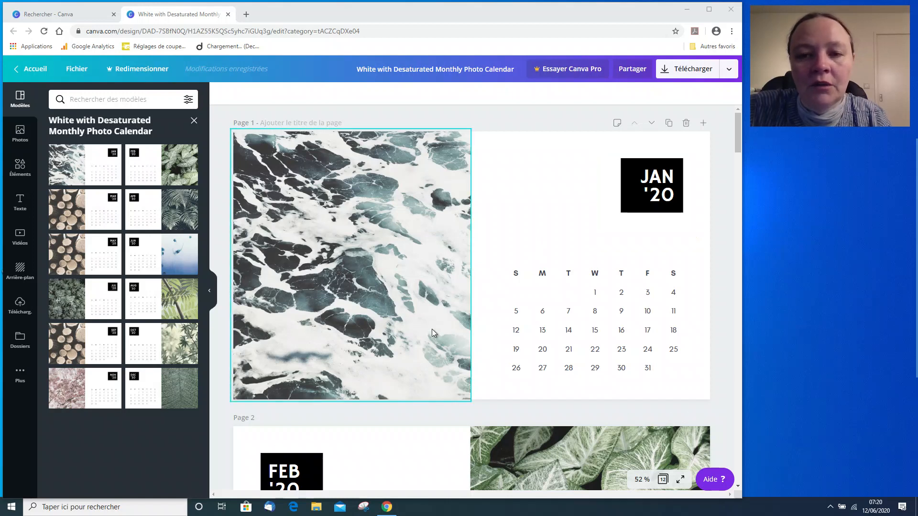
pyautogui.scroll(-3, 431, 329)
pyautogui.scroll(-2, 432, 329)
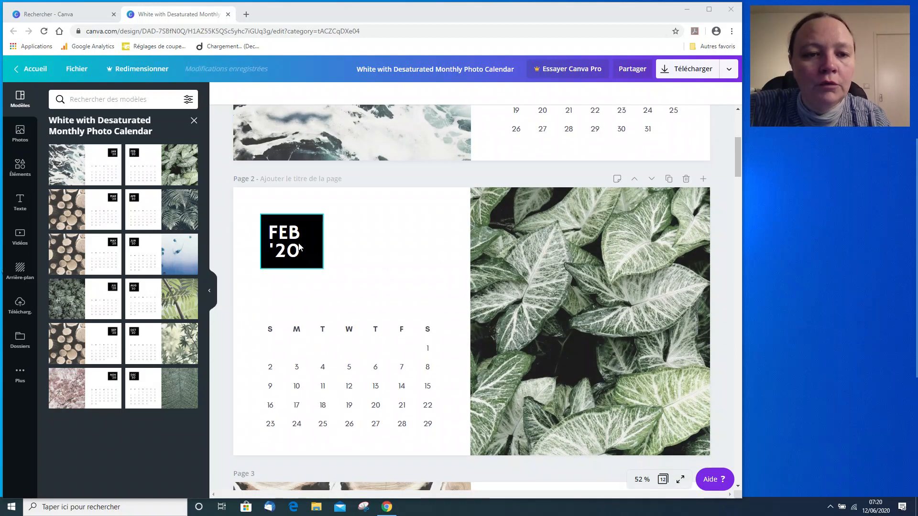
pyautogui.click(286, 235)
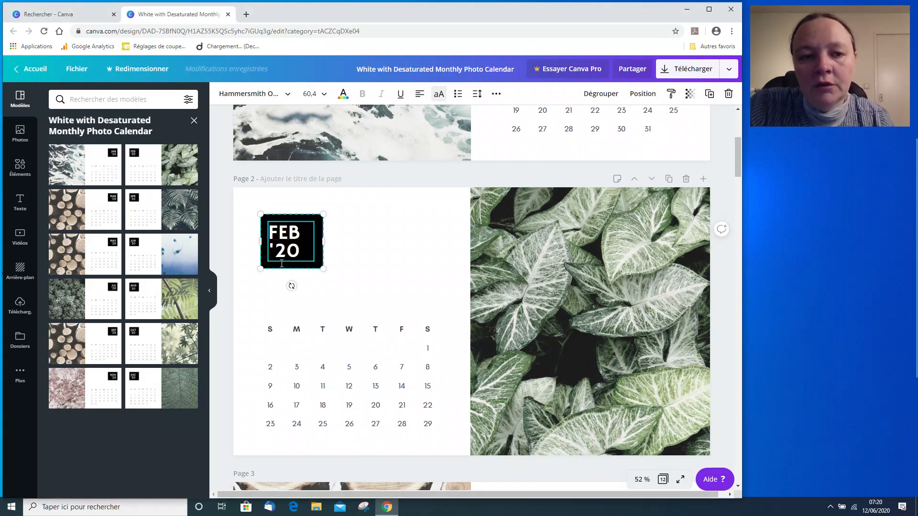
pyautogui.press('Delete')
pyautogui.write('V')
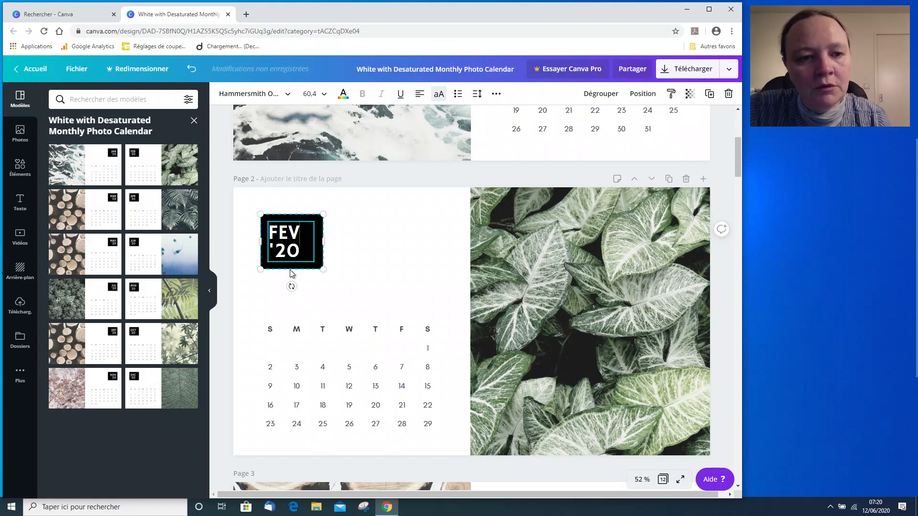
pyautogui.click(380, 283)
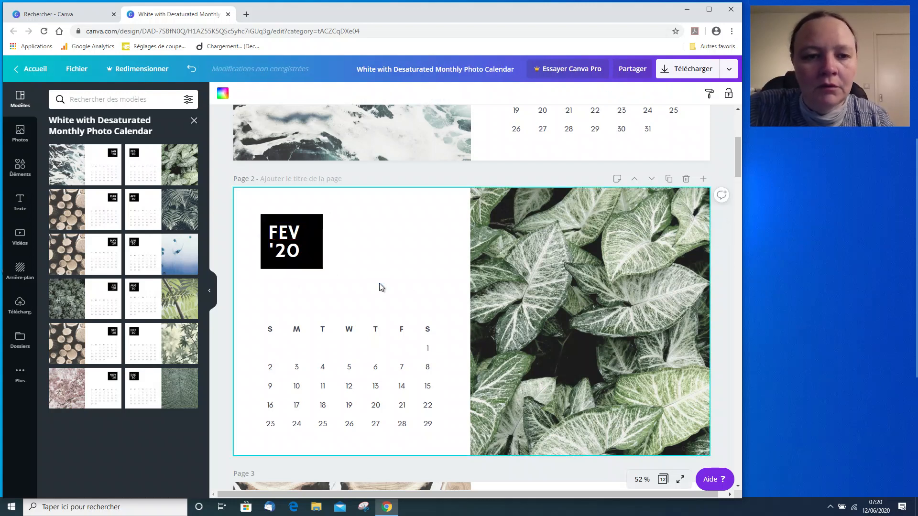
# Change the April page's month label to AVR '20.
pyautogui.scroll(-5, 381, 287)
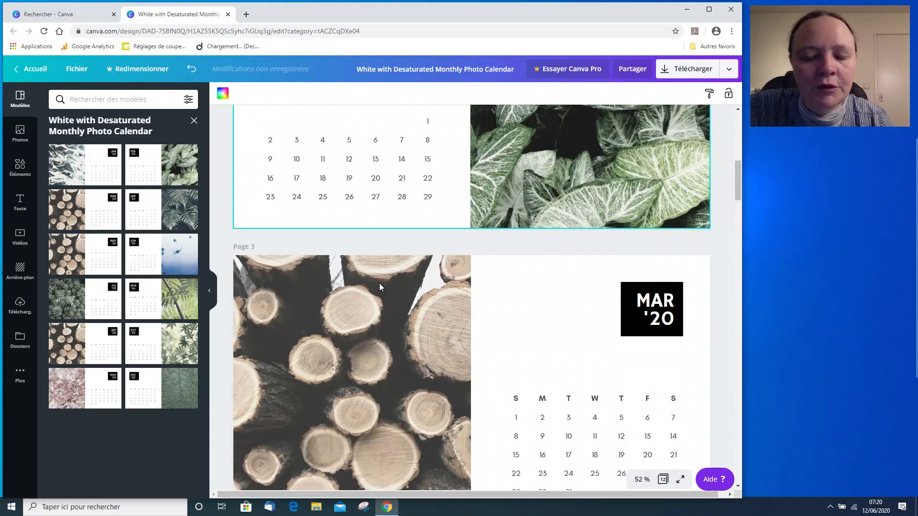
pyautogui.scroll(-5, 464, 294)
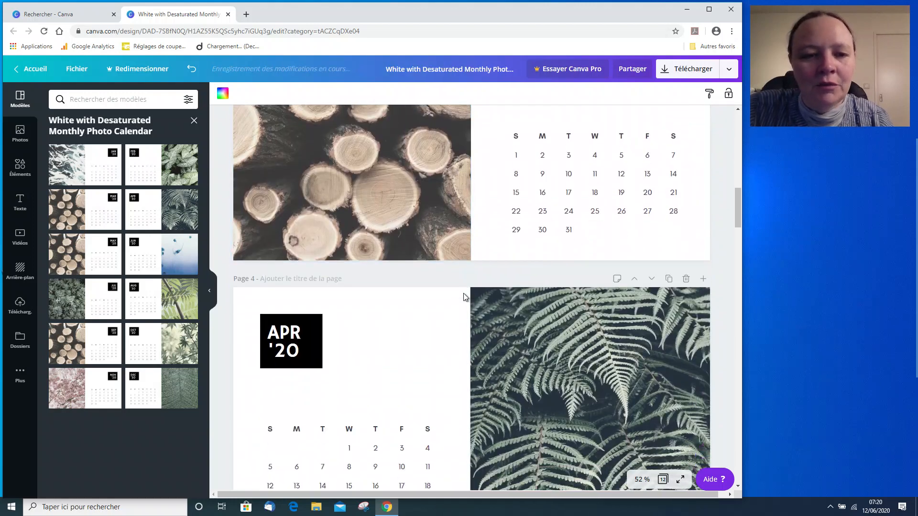
pyautogui.click(286, 254)
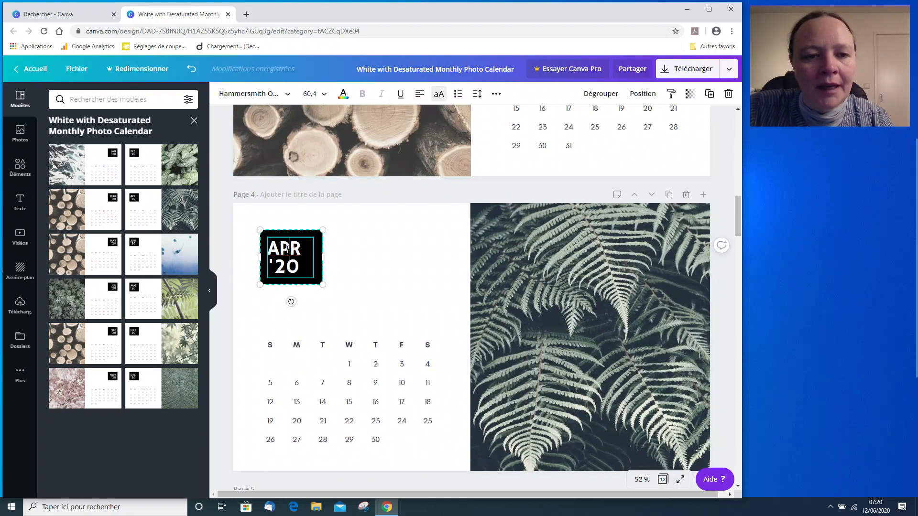
pyautogui.press('BackSpace')
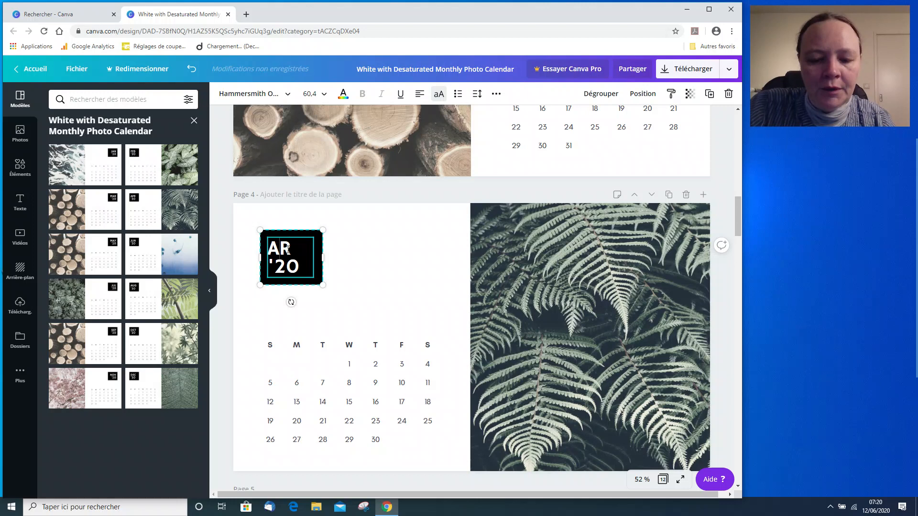
pyautogui.write('V')
# Change the May page's month label to MAI '20.
pyautogui.scroll(-5, 288, 251)
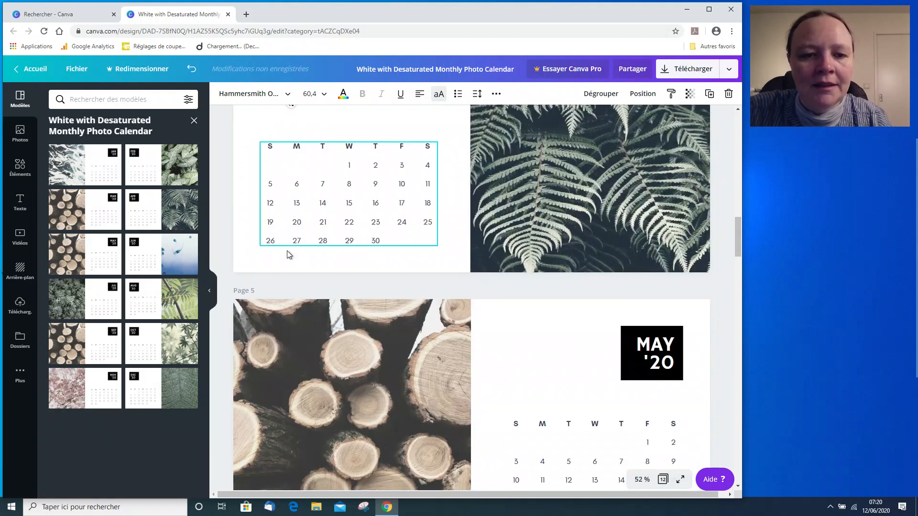
pyautogui.scroll(-1, 342, 283)
pyautogui.click(568, 284)
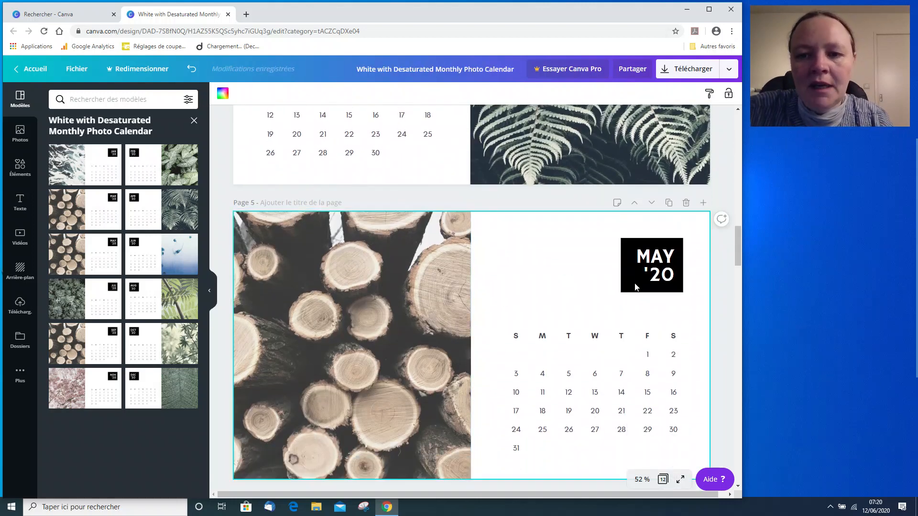
pyautogui.click(664, 257)
pyautogui.press('BackSpace')
pyautogui.write('I')
# Change the June page's month label to JUIN '20.
pyautogui.scroll(-6, 469, 299)
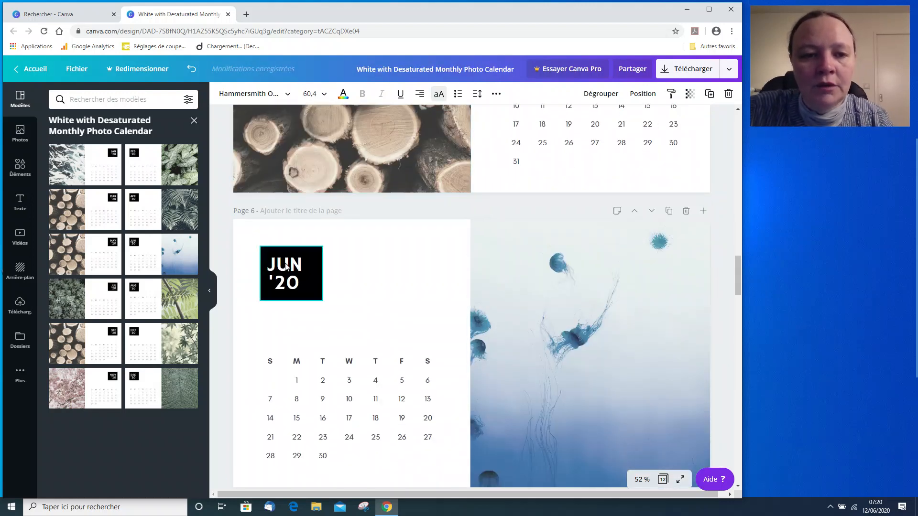
pyautogui.click(288, 267)
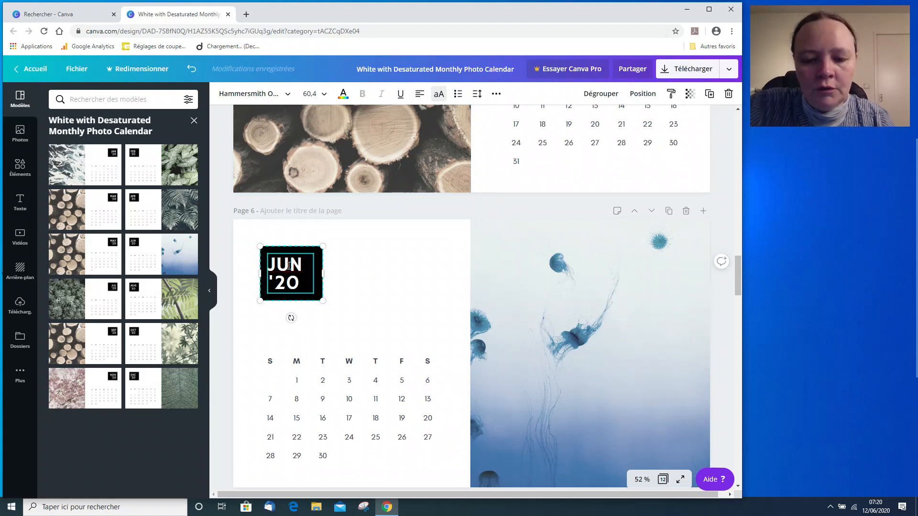
pyautogui.write('I')
pyautogui.click(361, 300)
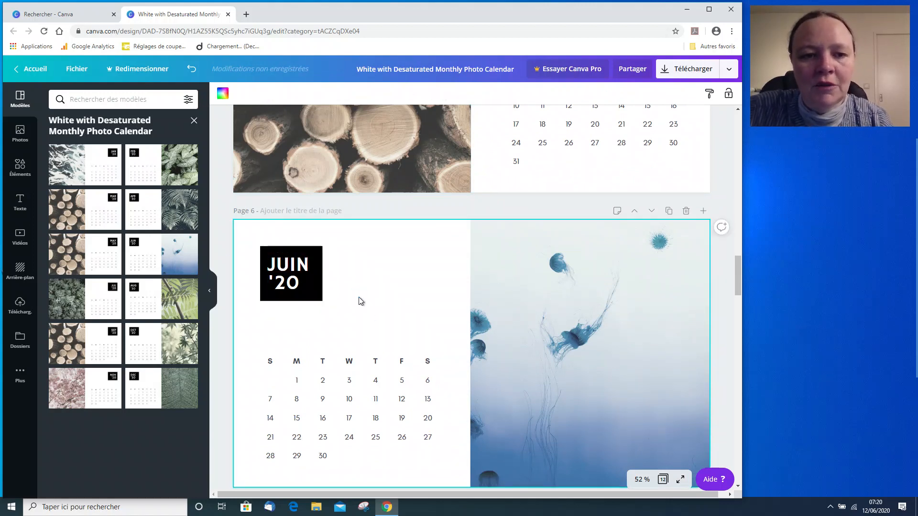
# Change the July page's month label to JUIL '20.
pyautogui.scroll(-6, 360, 301)
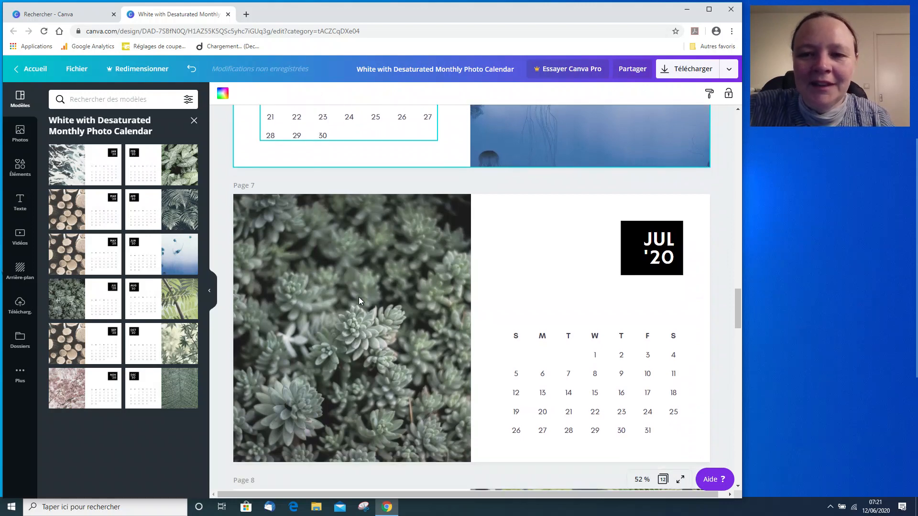
pyautogui.click(666, 227)
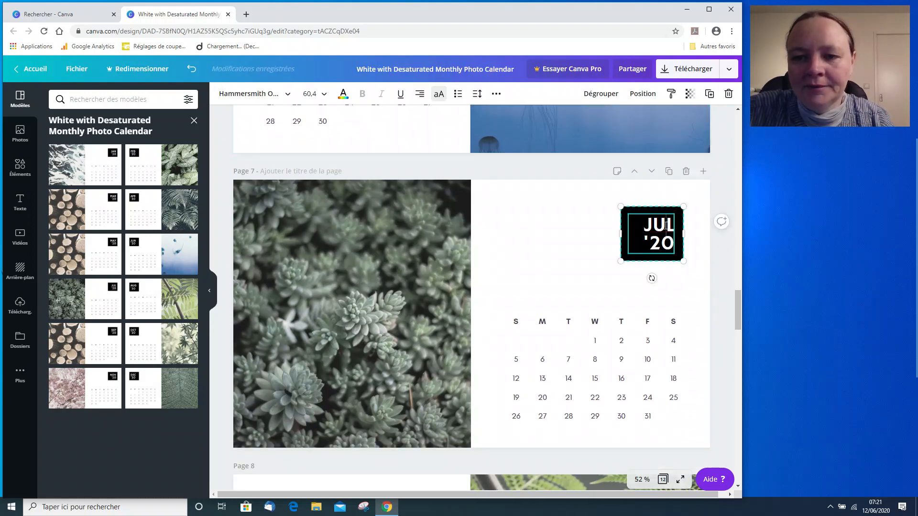
pyautogui.doubleClick(666, 227)
pyautogui.write('I')
pyautogui.click(554, 264)
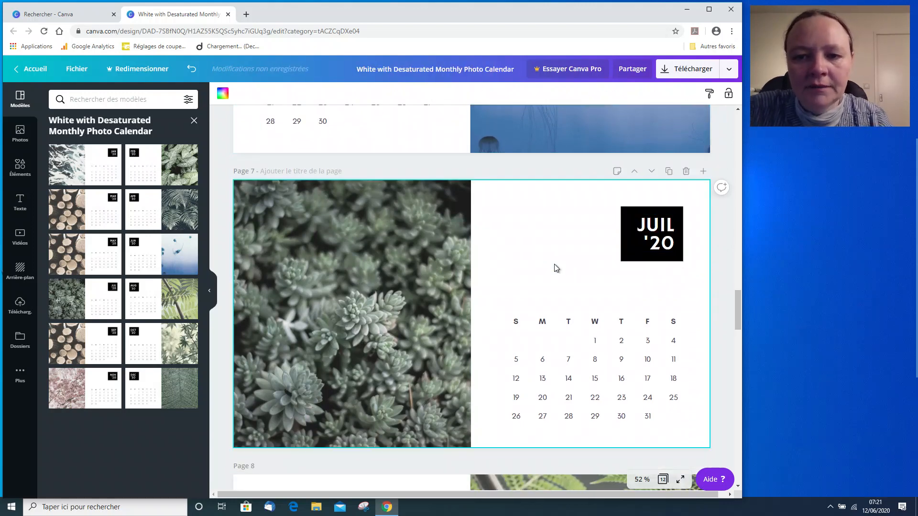
# Change the August page's month label to AOÛT '20, widening the black label box to fit the text.
pyautogui.scroll(-5, 555, 264)
pyautogui.scroll(-2, 555, 264)
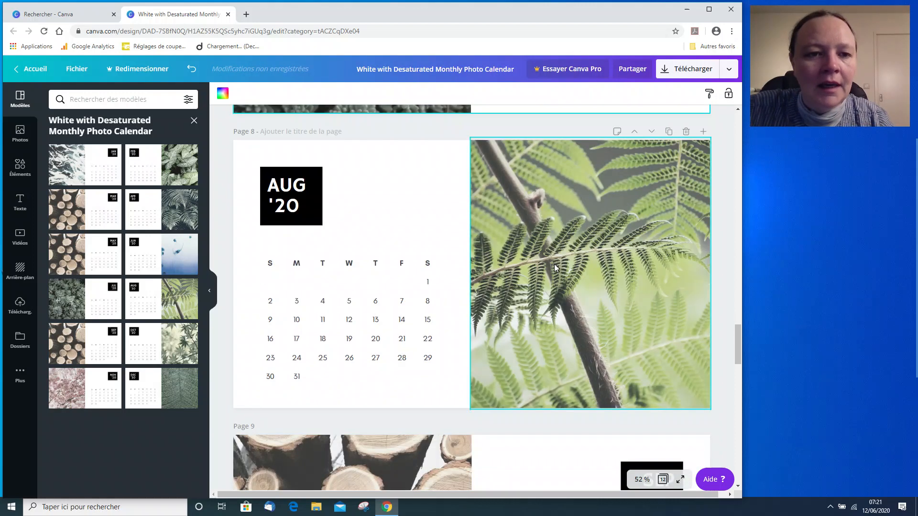
pyautogui.click(283, 186)
pyautogui.moveTo(291, 185); pyautogui.dragTo(283, 184)
pyautogui.write('O')
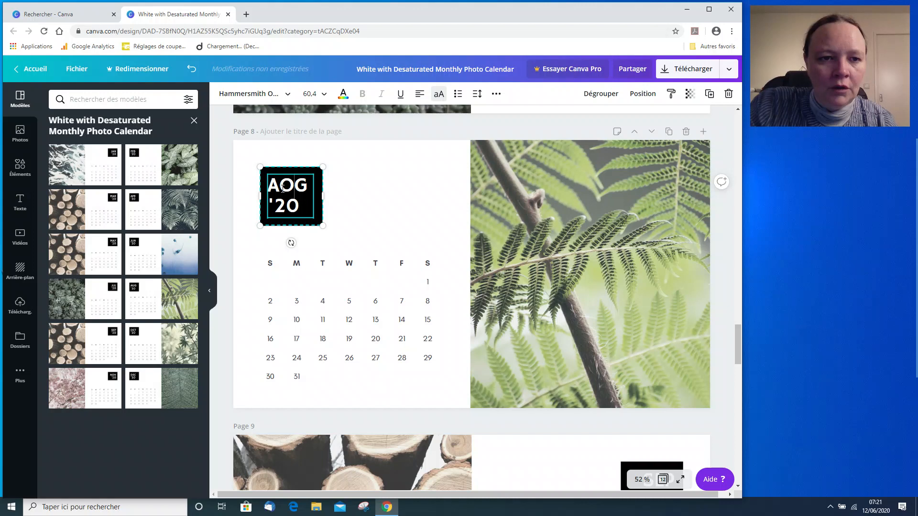
pyautogui.press('Delete')
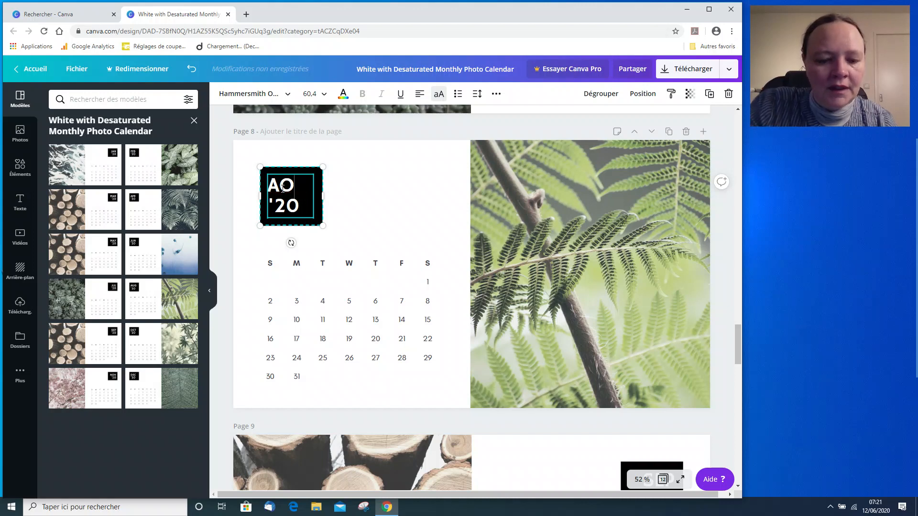
pyautogui.write('Û')
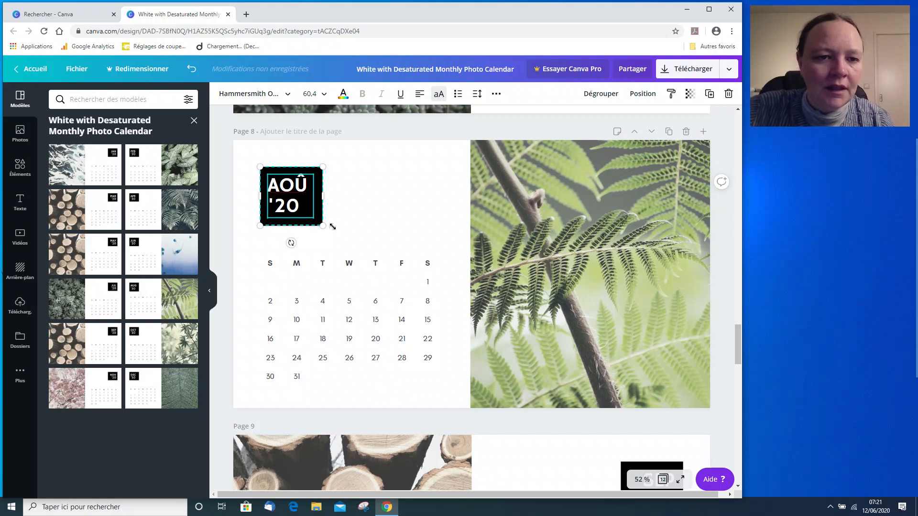
pyautogui.moveTo(326, 196); pyautogui.dragTo(337, 196)
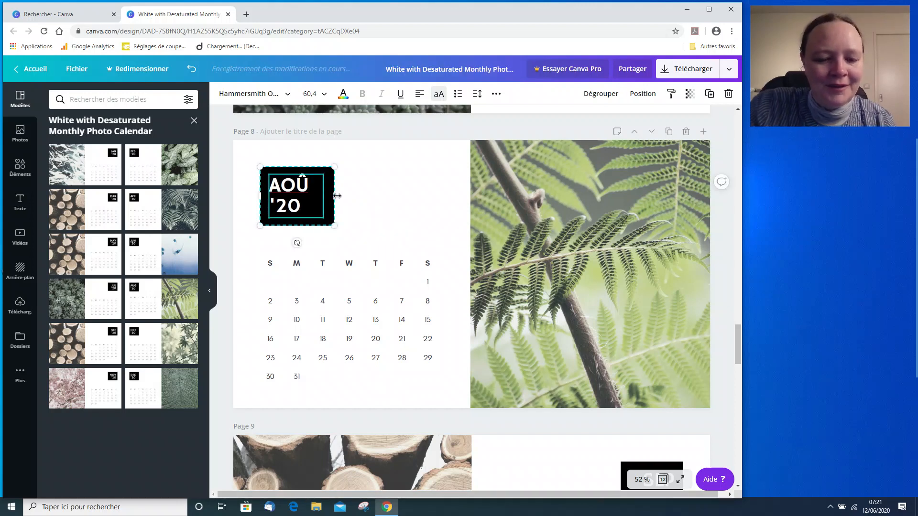
pyautogui.write('T')
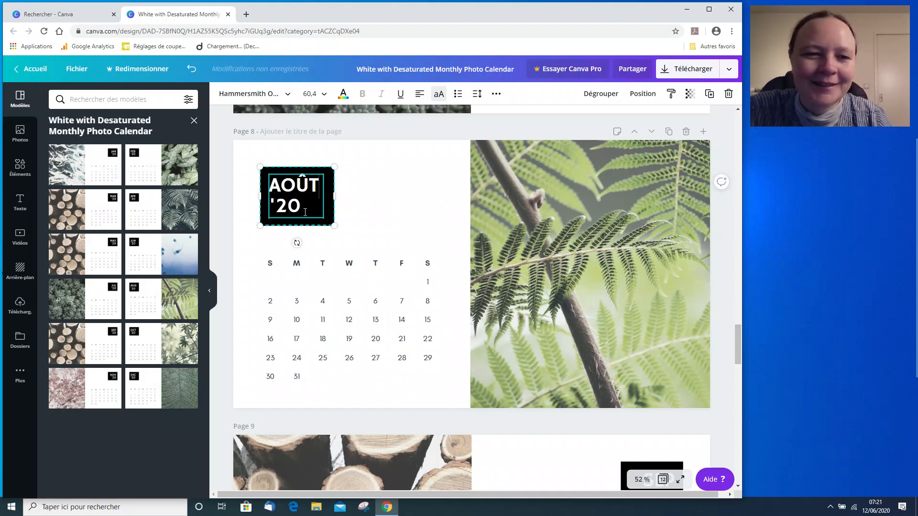
pyautogui.moveTo(337, 196); pyautogui.dragTo(329, 196)
pyautogui.click(365, 214)
# Scroll through all calendar pages to review the translated month labels, returning to the first page.
pyautogui.scroll(-4, 365, 213)
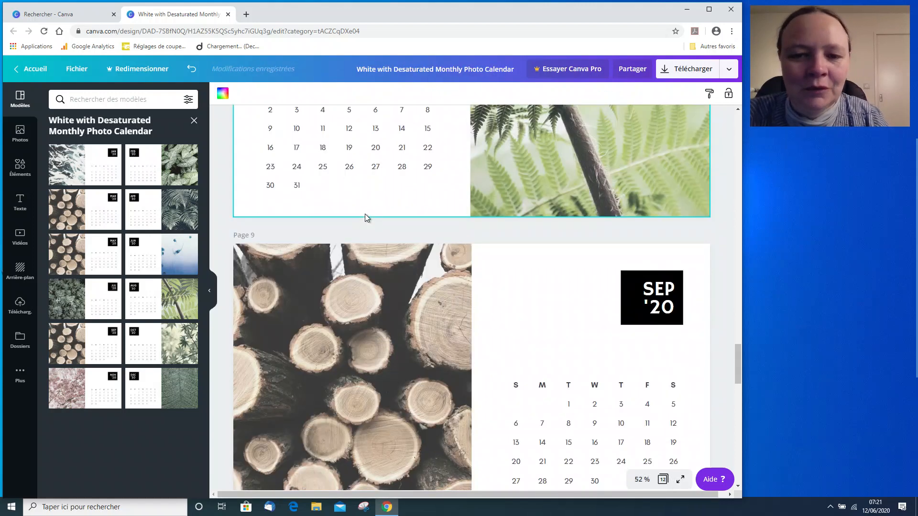
pyautogui.scroll(-10, 366, 215)
pyautogui.scroll(-8, 369, 215)
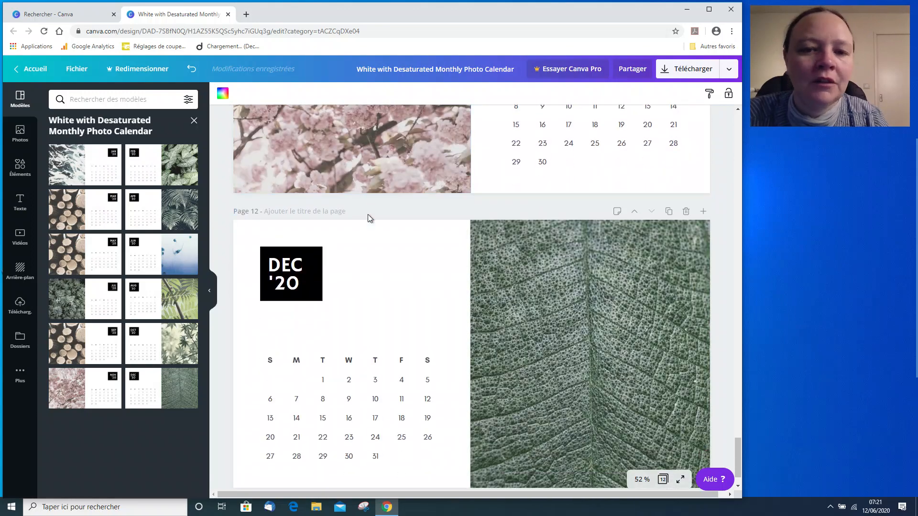
pyautogui.scroll(12, 369, 218)
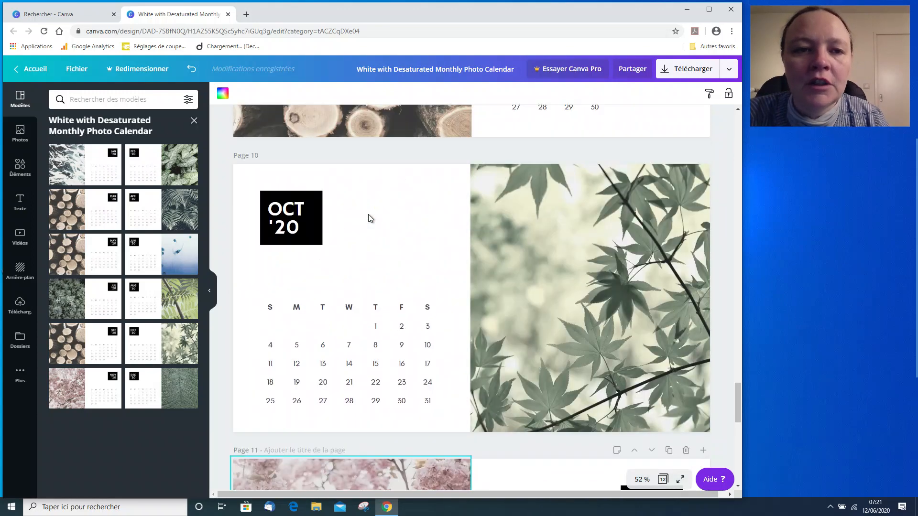
pyautogui.scroll(15, 368, 218)
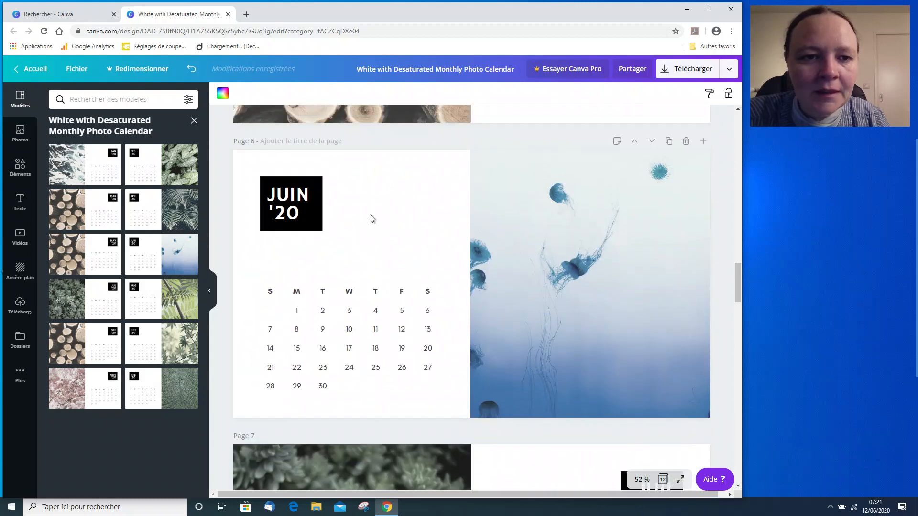
pyautogui.scroll(10, 369, 215)
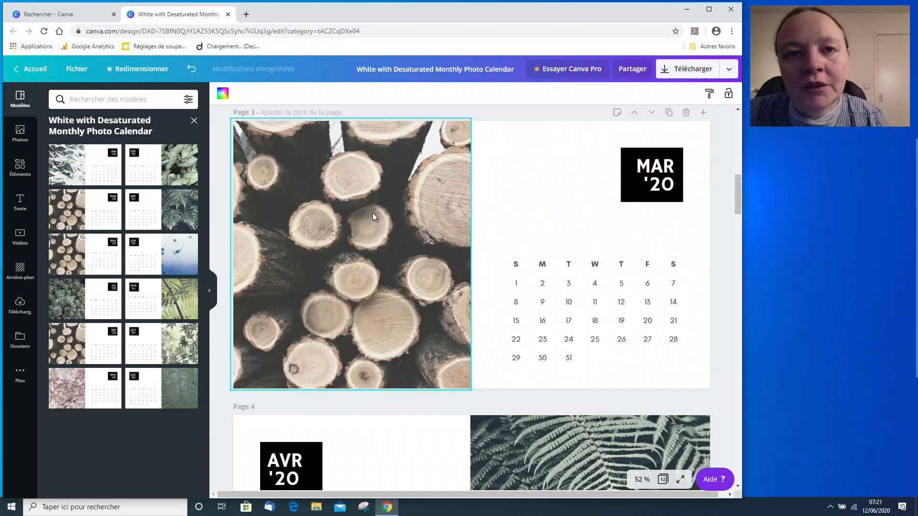
pyautogui.scroll(3, 545, 199)
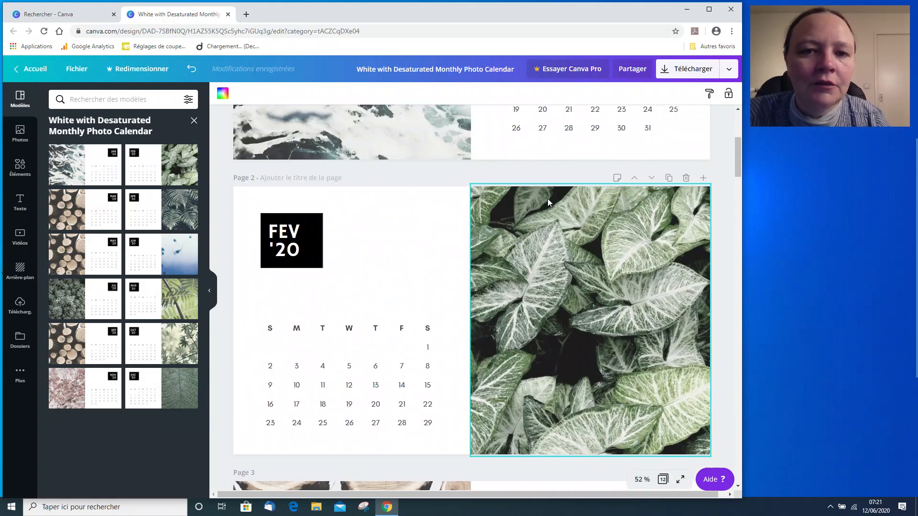
pyautogui.scroll(5, 538, 201)
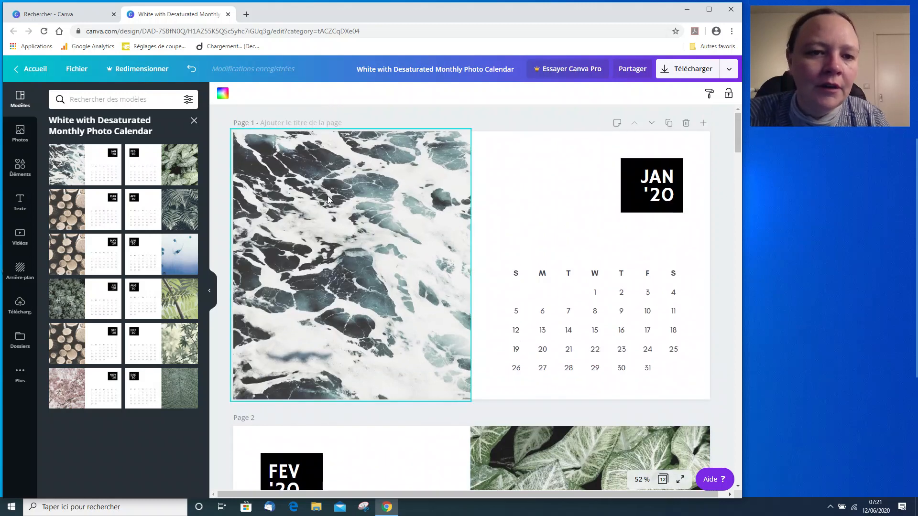
pyautogui.scroll(-3, 328, 197)
pyautogui.scroll(-6, 555, 383)
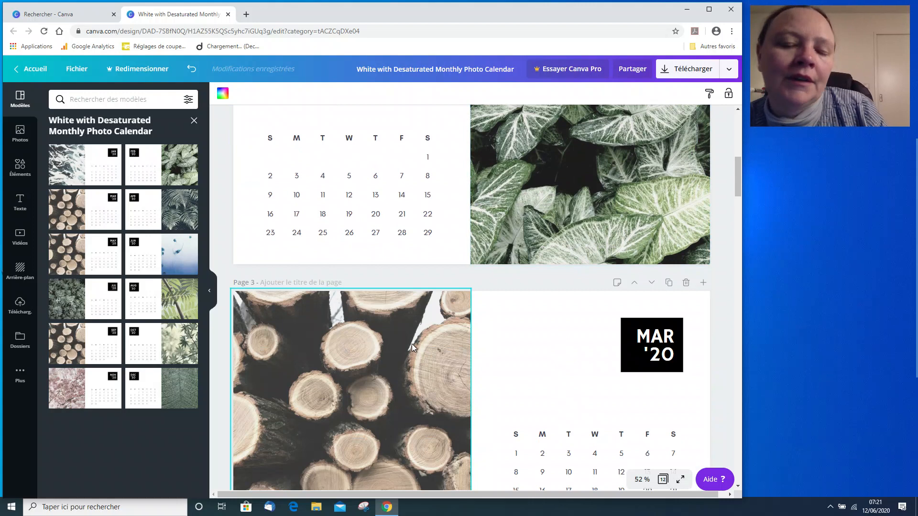
pyautogui.scroll(9, 413, 337)
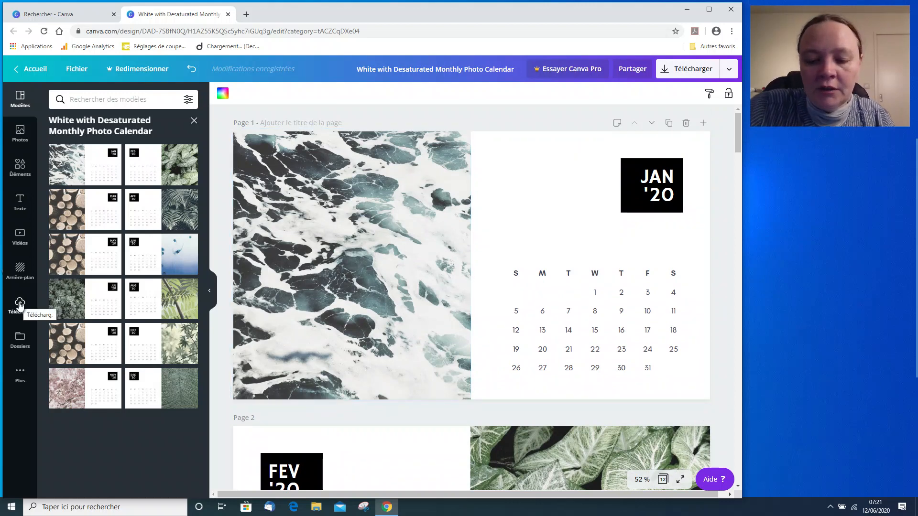
# Start an image upload and navigate to the Cartes postales folder under cyber > Mairie > Communication - mairie on the Seagate drive.
pyautogui.hotkey('ctrl', '2')
pyautogui.moveTo(6, 290)
pyautogui.mouseDown()
pyautogui.moveTo(26, 322)
pyautogui.moveTo(38, 321)
pyautogui.mouseUp()
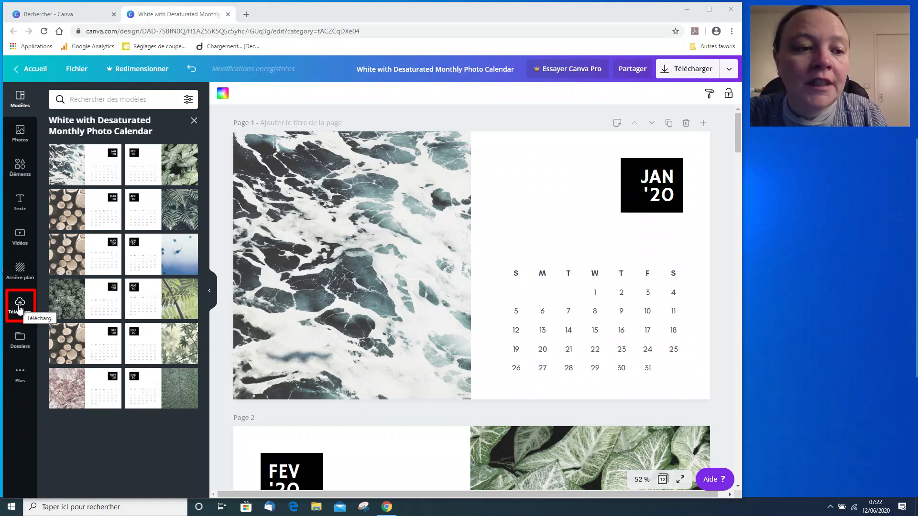
pyautogui.click(20, 309)
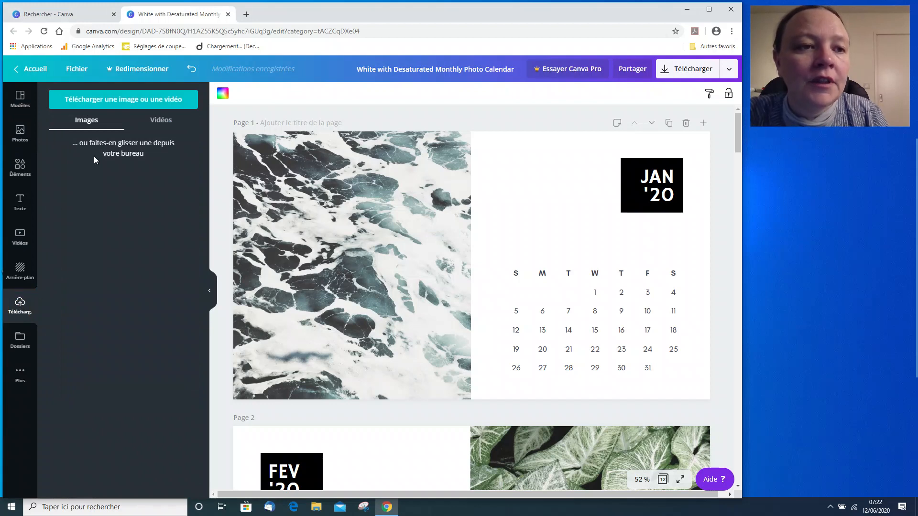
pyautogui.click(99, 99)
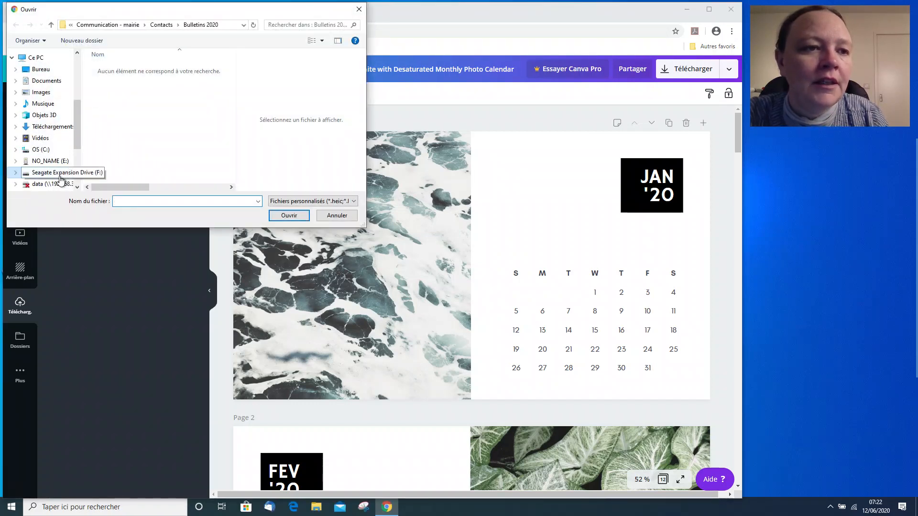
pyautogui.click(60, 178)
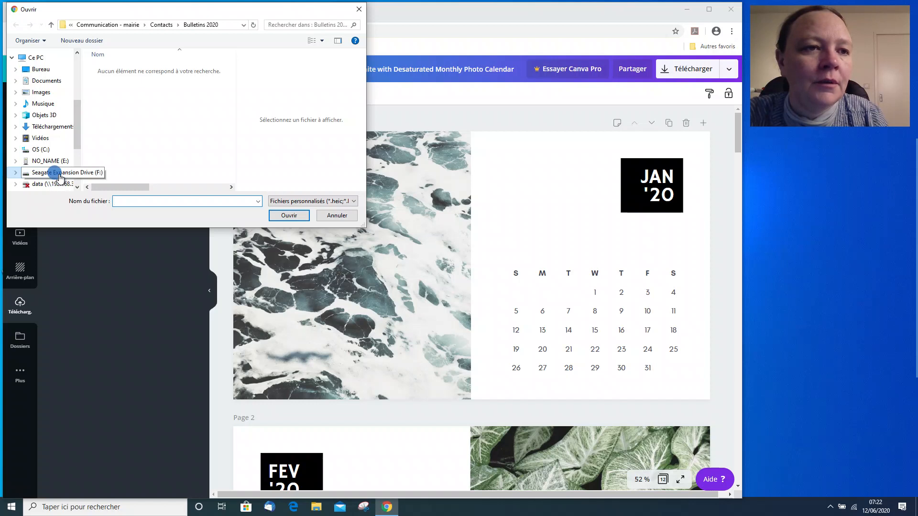
pyautogui.doubleClick(118, 85)
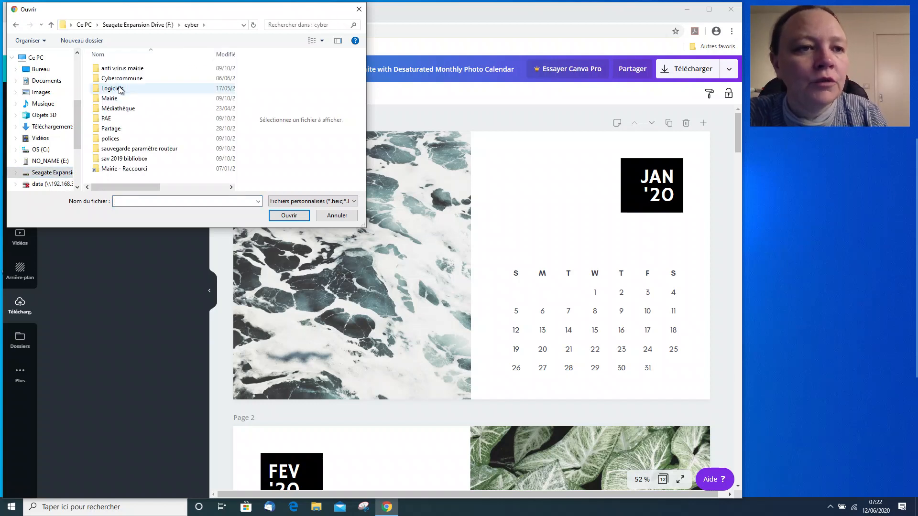
pyautogui.doubleClick(108, 98)
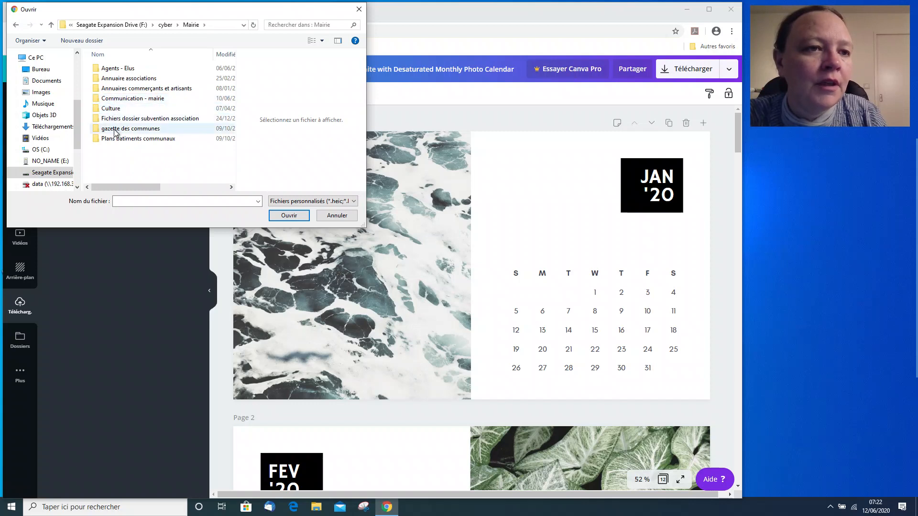
pyautogui.doubleClick(114, 99)
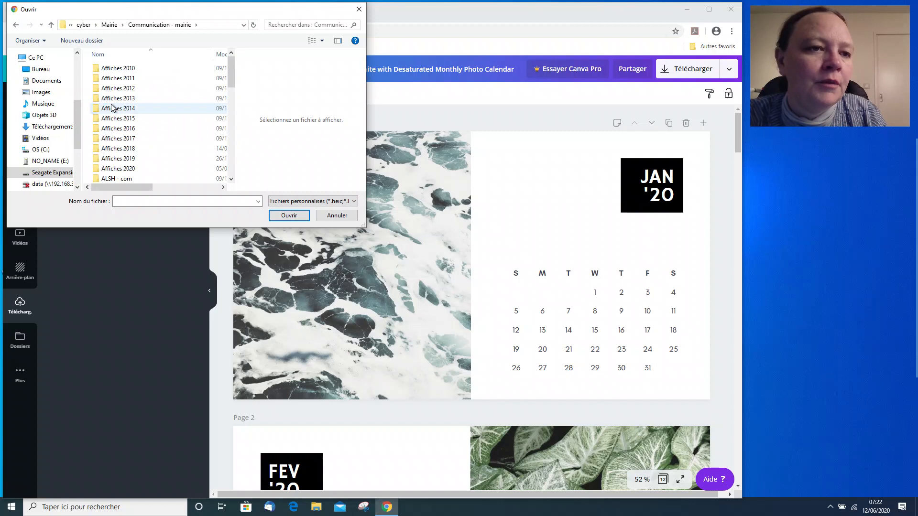
pyautogui.scroll(-2, 110, 111)
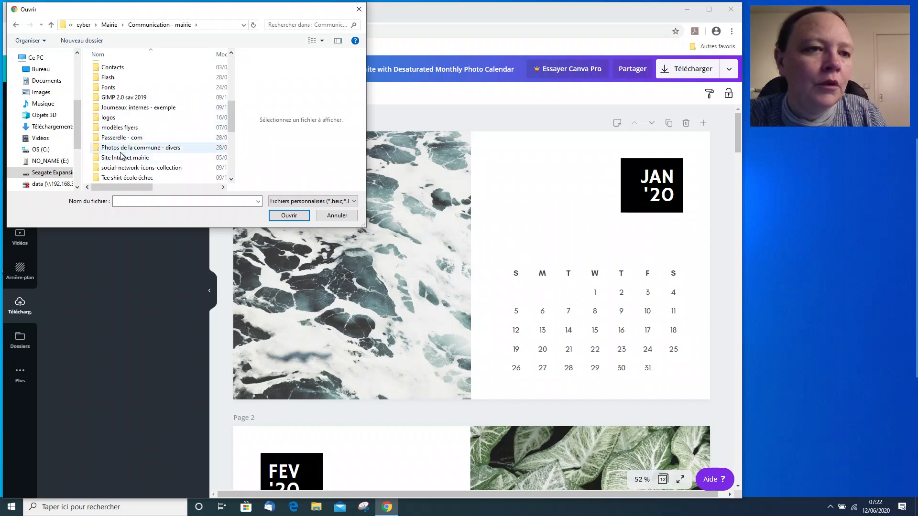
pyautogui.scroll(3, 121, 154)
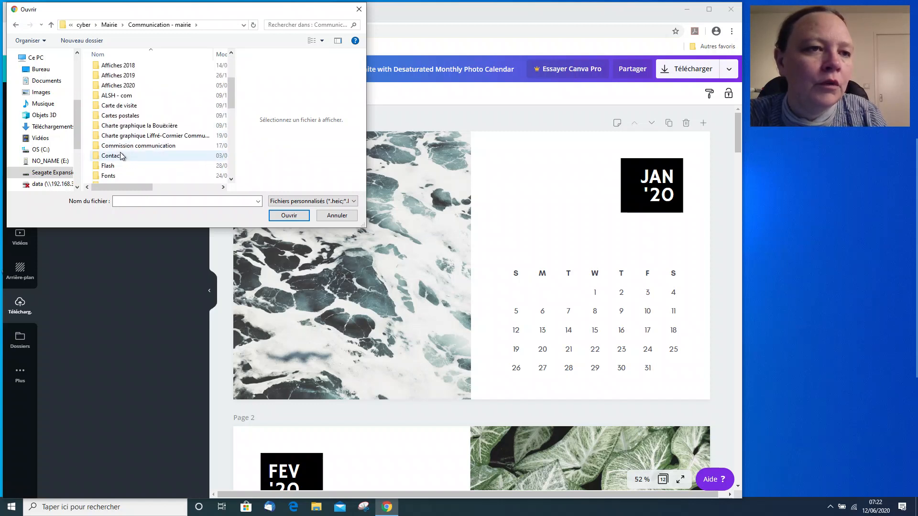
pyautogui.click(119, 119)
pyautogui.doubleClick(119, 118)
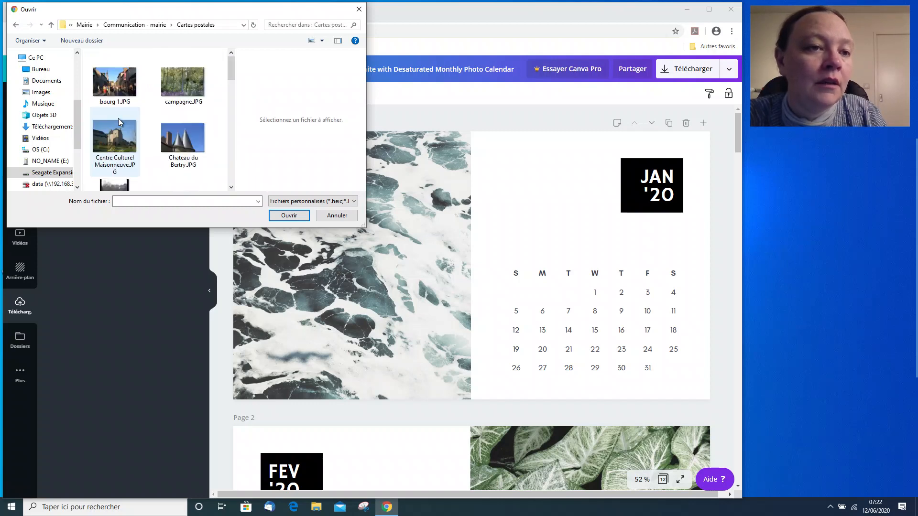
# Select all photos from bourg 1.JPG through vie de jardin.JPG in the Cartes postales folder and upload them.
pyautogui.scroll(-2, 119, 129)
pyautogui.scroll(-3, 119, 132)
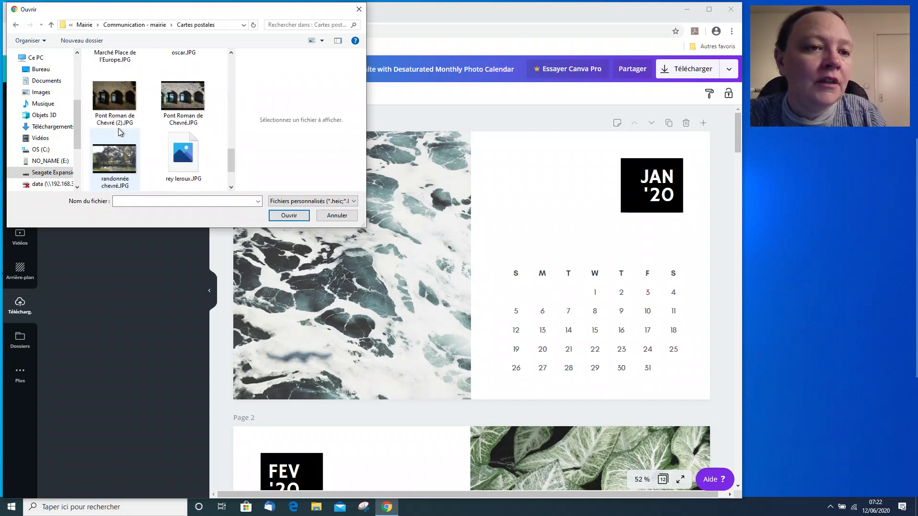
pyautogui.scroll(4, 118, 128)
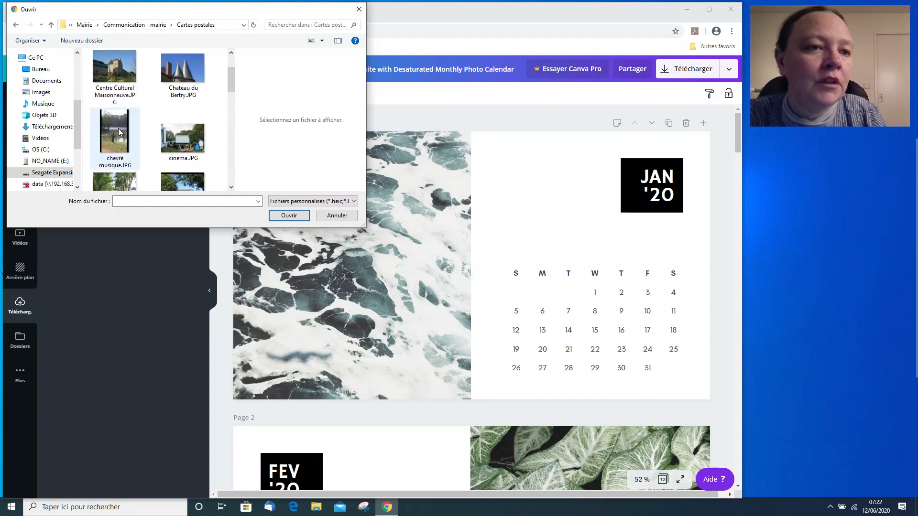
pyautogui.click(104, 82)
pyautogui.scroll(-5, 104, 82)
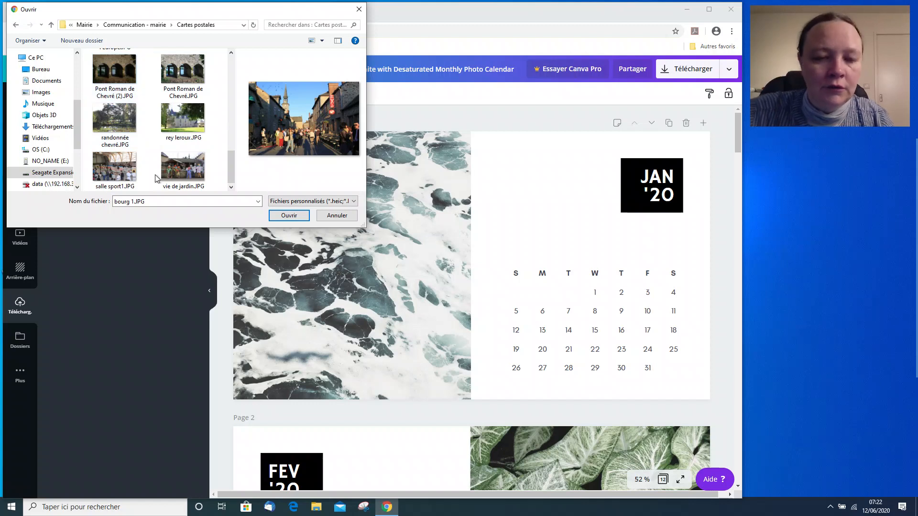
pyautogui.click(285, 215)
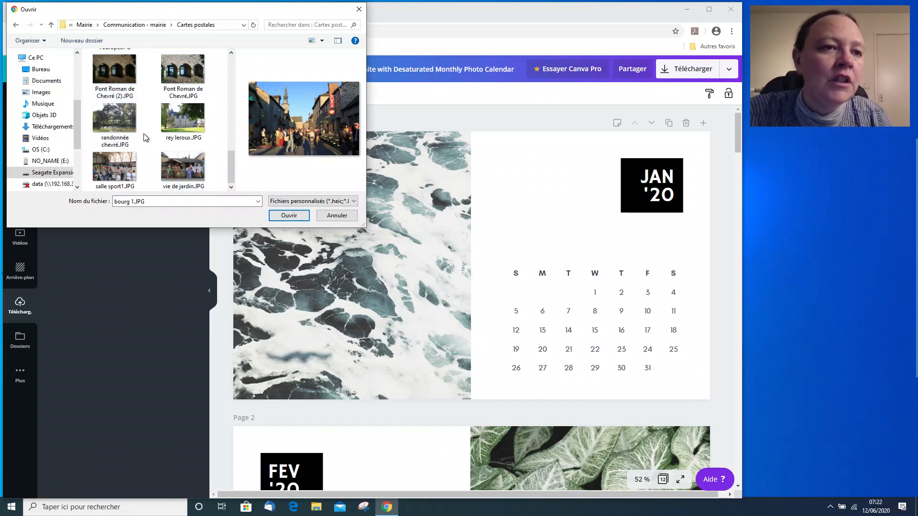
pyautogui.scroll(-5, 146, 136)
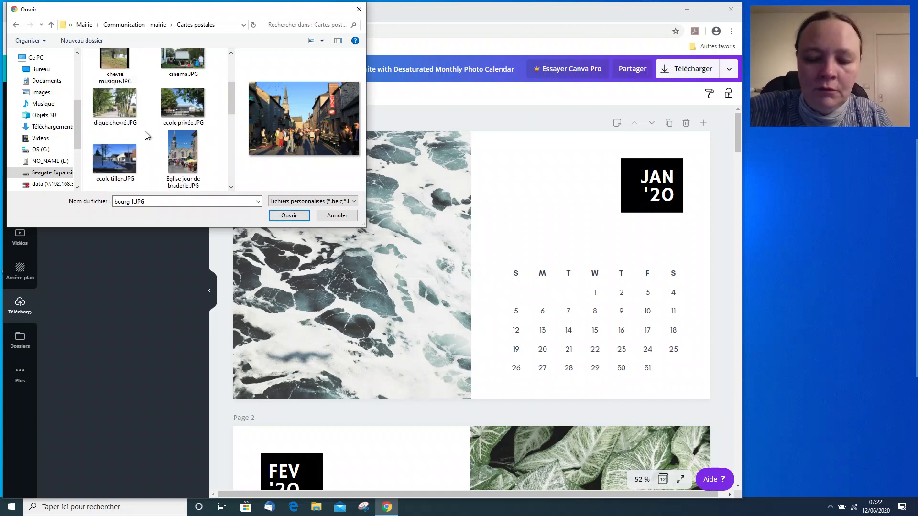
pyautogui.keyDown('shift'); pyautogui.click(181, 169); pyautogui.keyUp('shift')
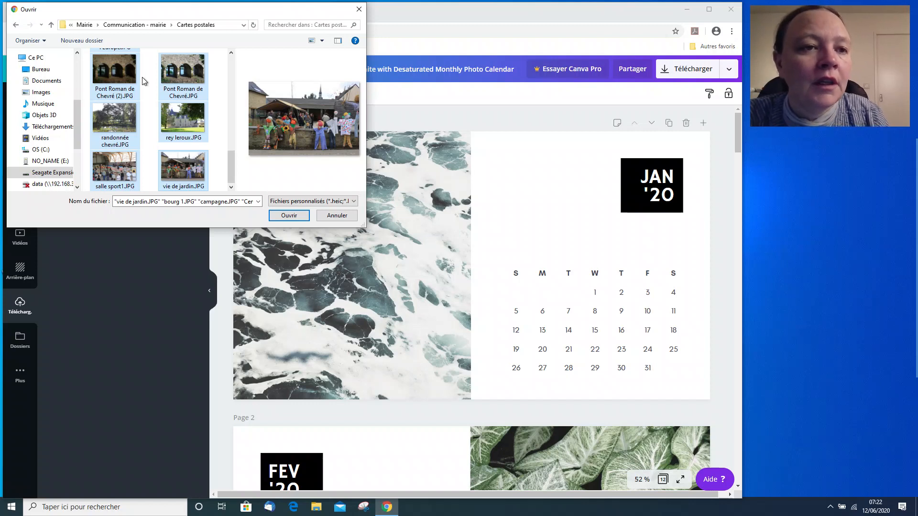
pyautogui.scroll(5, 134, 127)
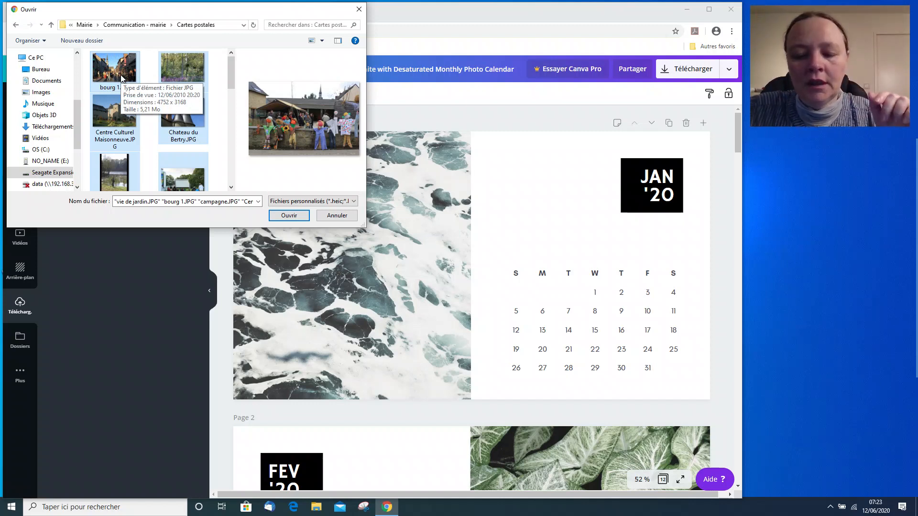
pyautogui.scroll(-5, 121, 78)
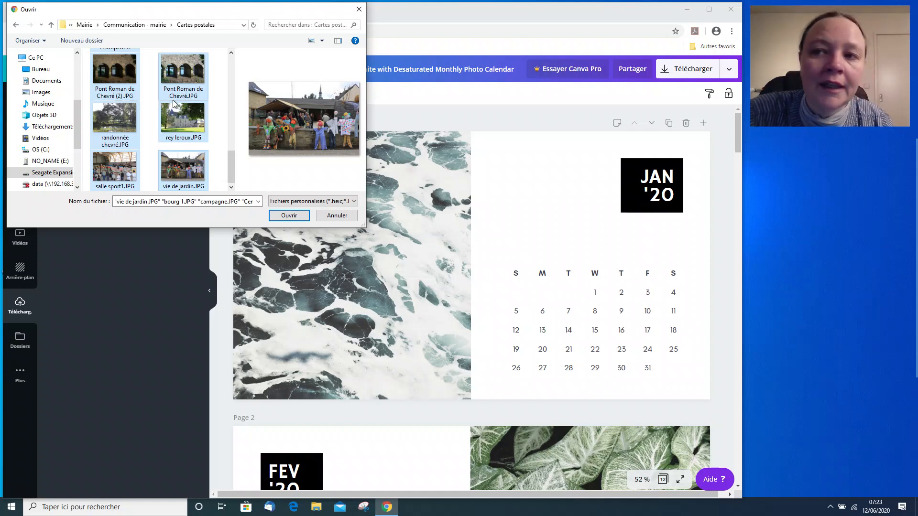
pyautogui.click(289, 216)
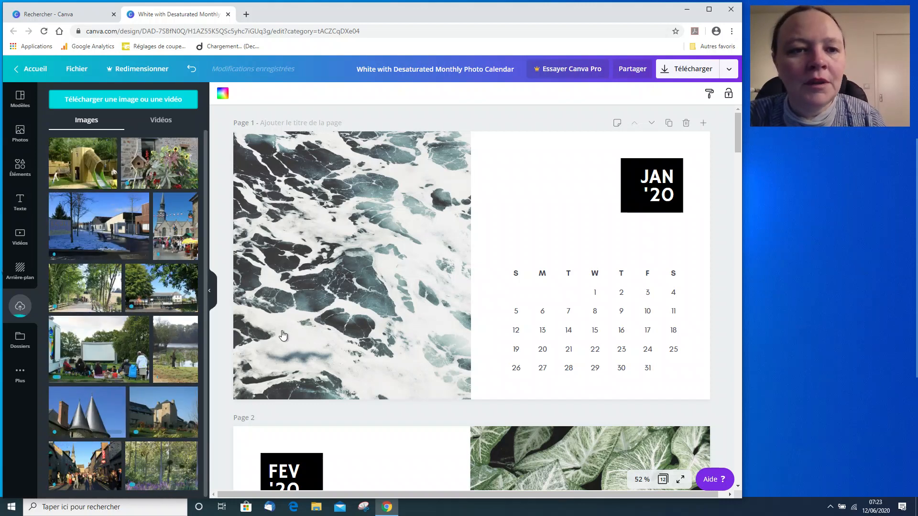
pyautogui.moveTo(899, 209)
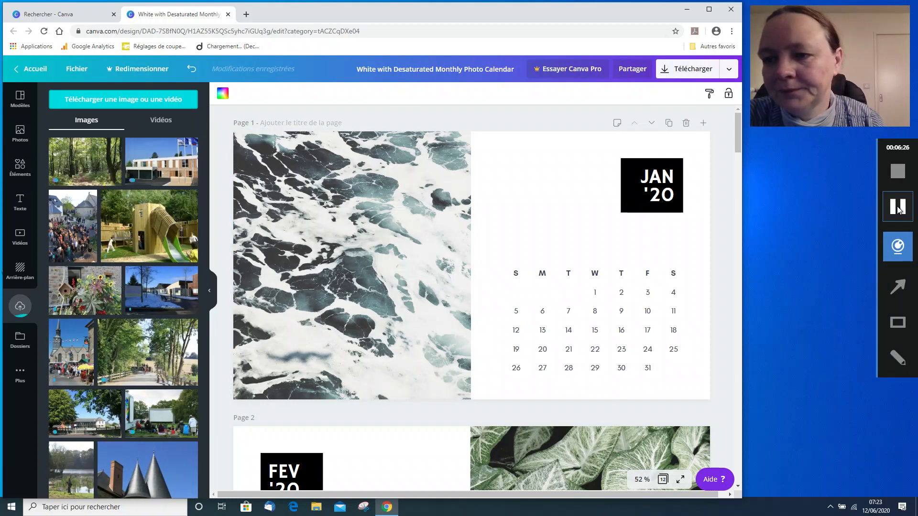
pyautogui.click(899, 207)
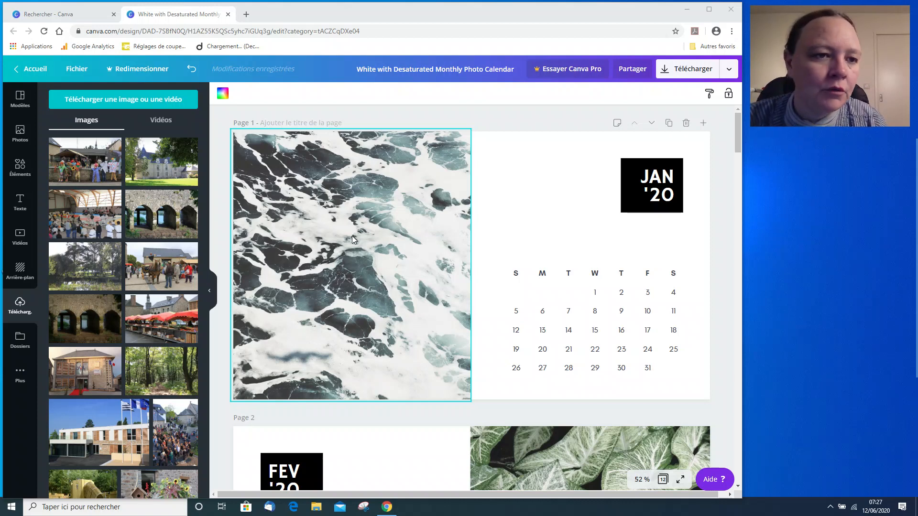
# Replace the January photo with the stone arches photo and the February photo with the château photo.
pyautogui.moveTo(159, 214); pyautogui.dragTo(283, 239)
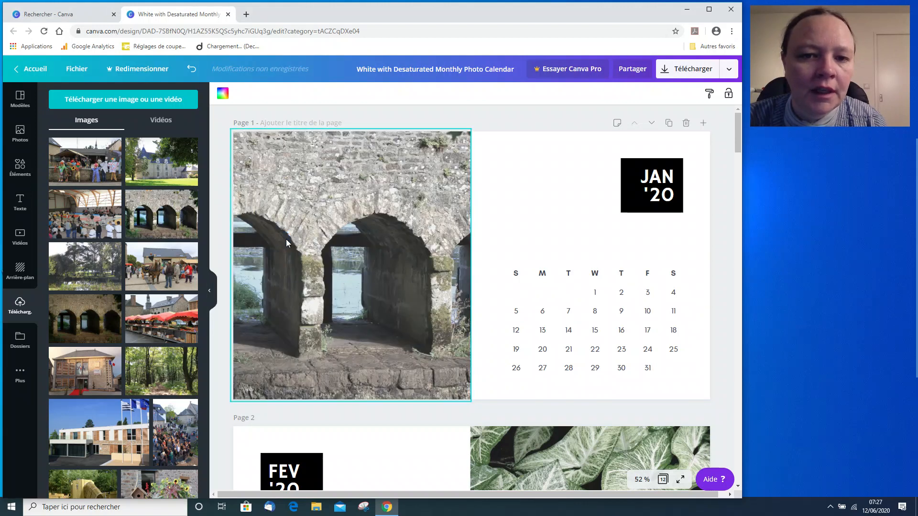
pyautogui.scroll(-6, 286, 239)
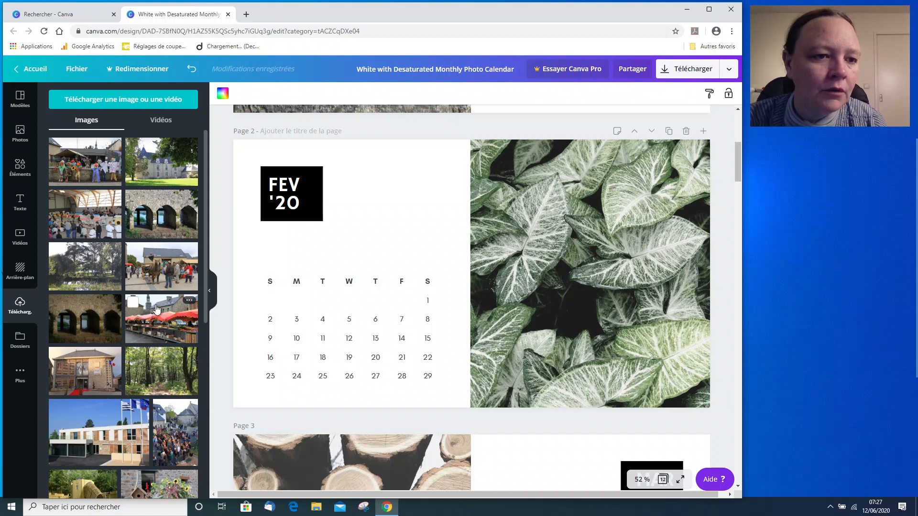
pyautogui.moveTo(153, 163); pyautogui.dragTo(543, 257)
pyautogui.click(282, 318)
pyautogui.scroll(-1, 282, 318)
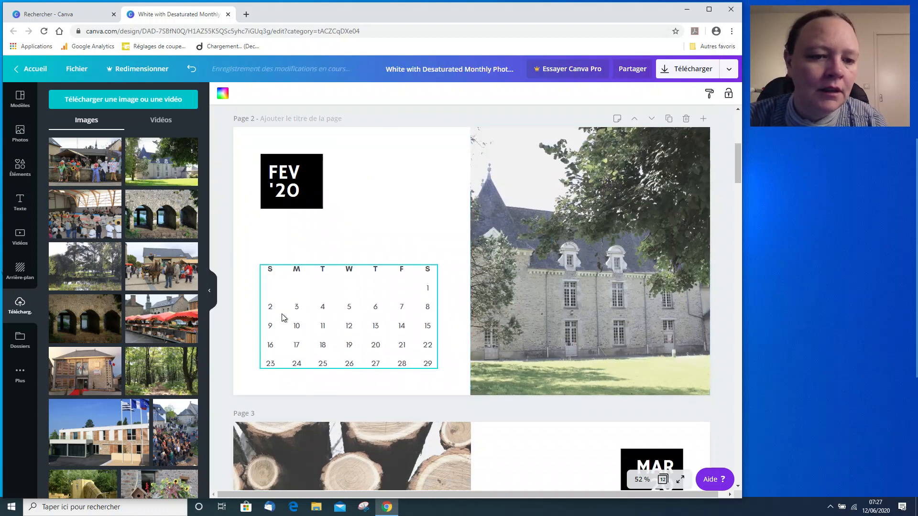
# Replace the March photo with the market stalls photo and the April photo with the forest path photo.
pyautogui.scroll(-5, 282, 316)
pyautogui.moveTo(134, 337); pyautogui.dragTo(273, 332)
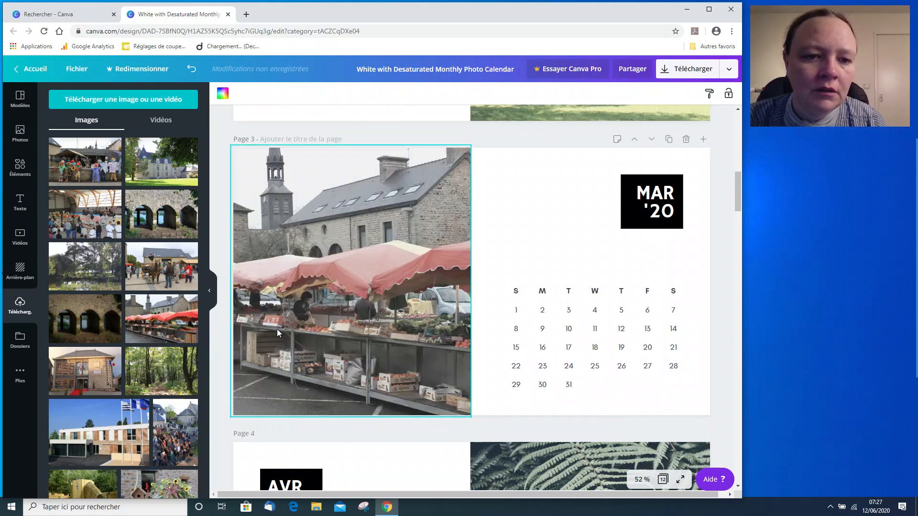
pyautogui.scroll(-5, 277, 330)
pyautogui.scroll(-2, 151, 351)
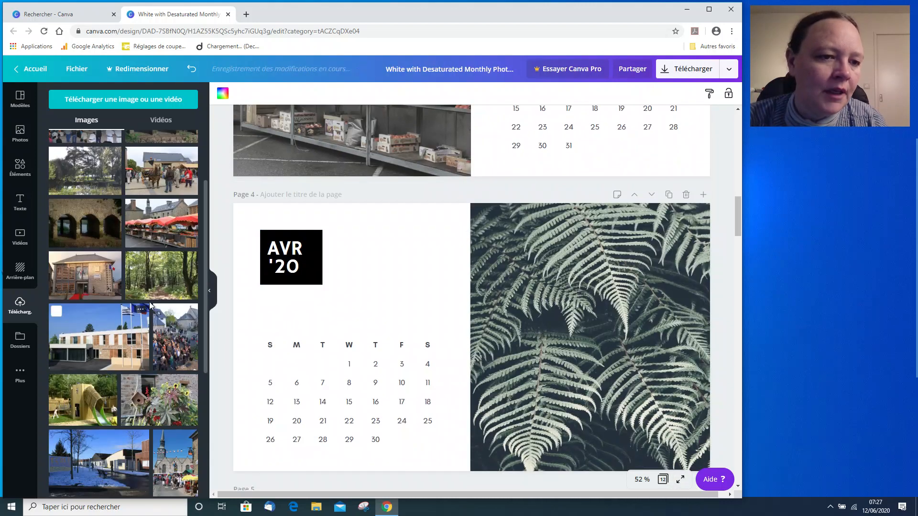
pyautogui.moveTo(150, 281); pyautogui.dragTo(547, 324)
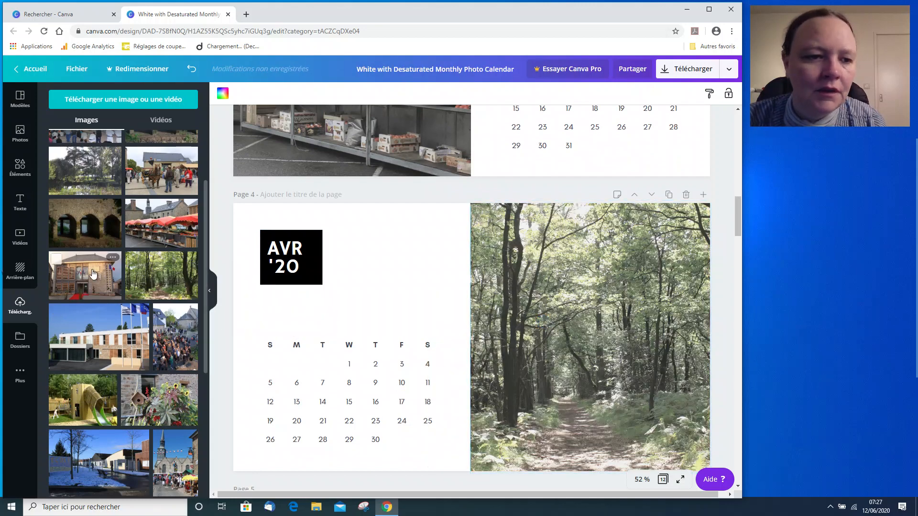
# Replace the May photo with the church festival crowd photo and the June photo with the open-air cinema photo.
pyautogui.scroll(-3, 96, 276)
pyautogui.scroll(-6, 280, 349)
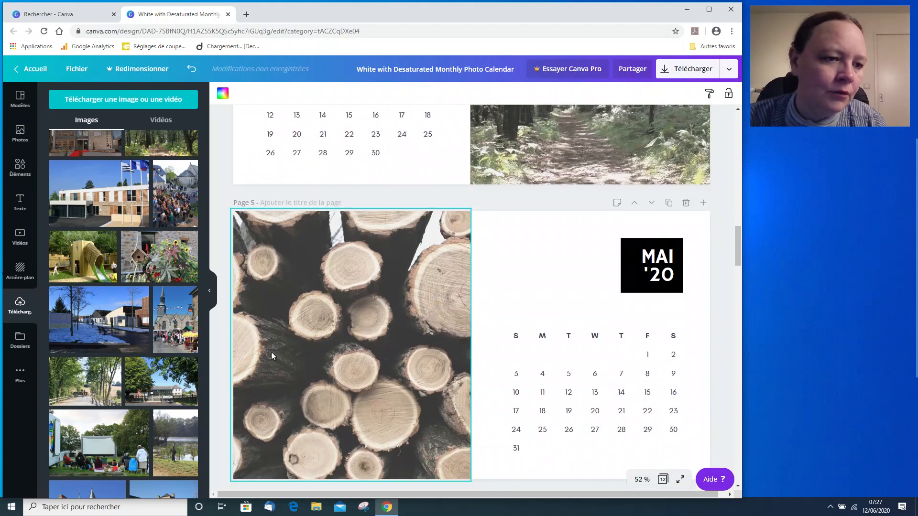
pyautogui.moveTo(176, 330); pyautogui.dragTo(334, 349)
pyautogui.scroll(-3, 309, 348)
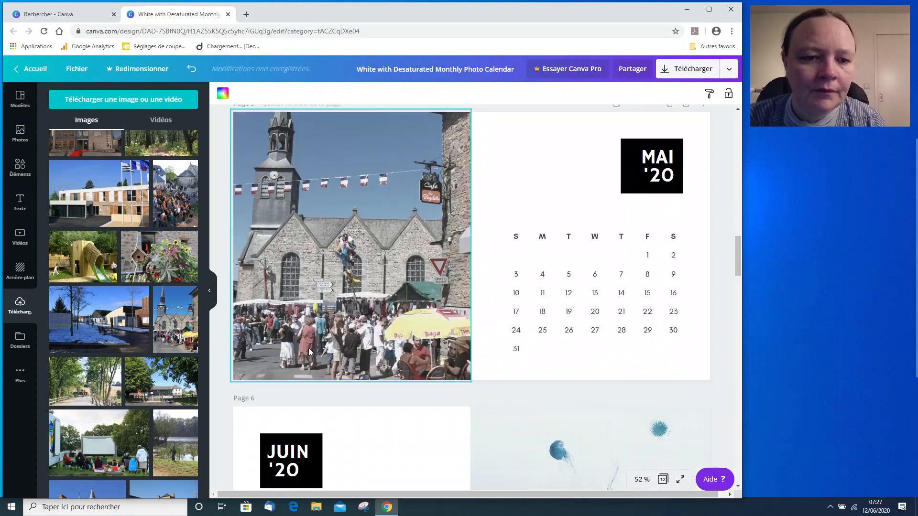
pyautogui.scroll(-2, 158, 326)
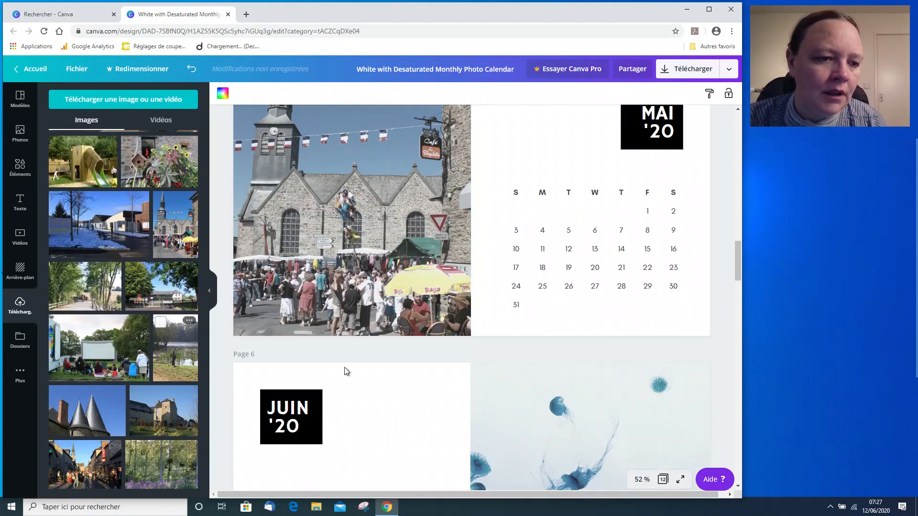
pyautogui.scroll(-3, 374, 374)
pyautogui.moveTo(110, 347); pyautogui.dragTo(560, 376)
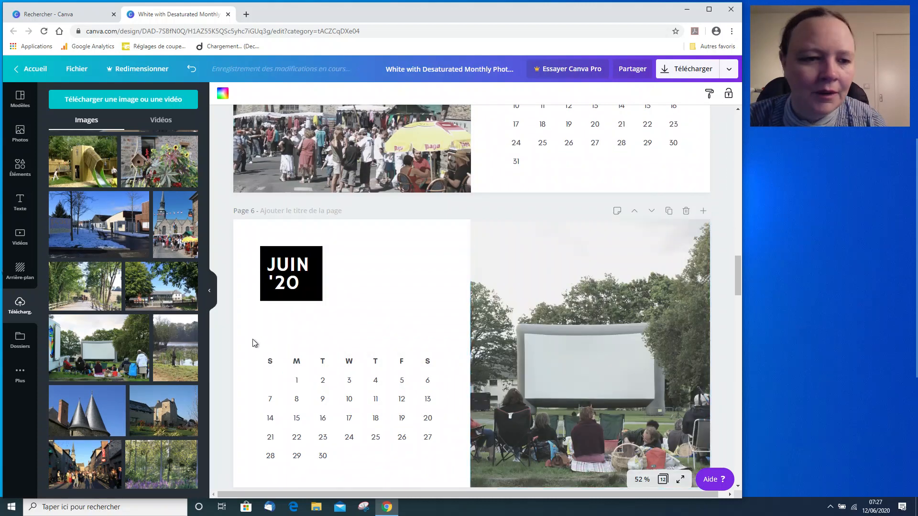
# Replace the July photo with the stone house photo and the August photo with the pointed slate towers photo.
pyautogui.scroll(-1, 284, 354)
pyautogui.scroll(-6, 284, 357)
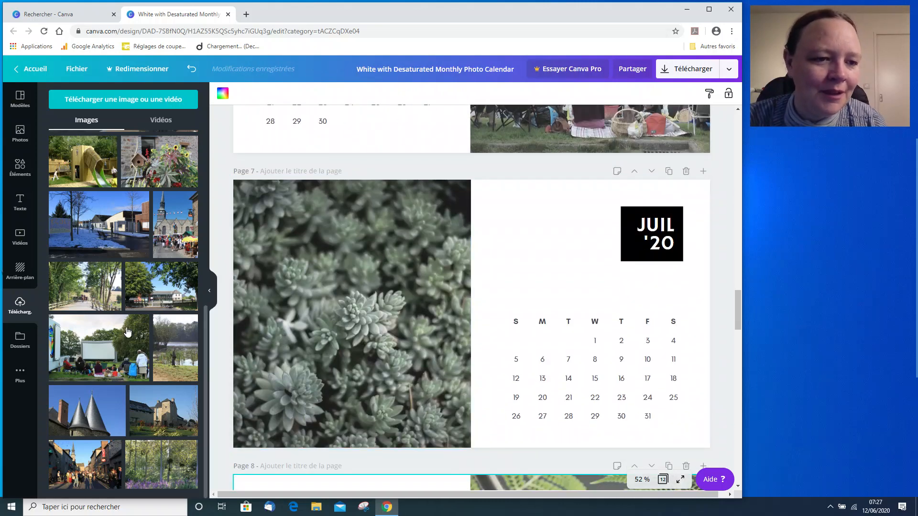
pyautogui.moveTo(153, 413); pyautogui.dragTo(292, 379)
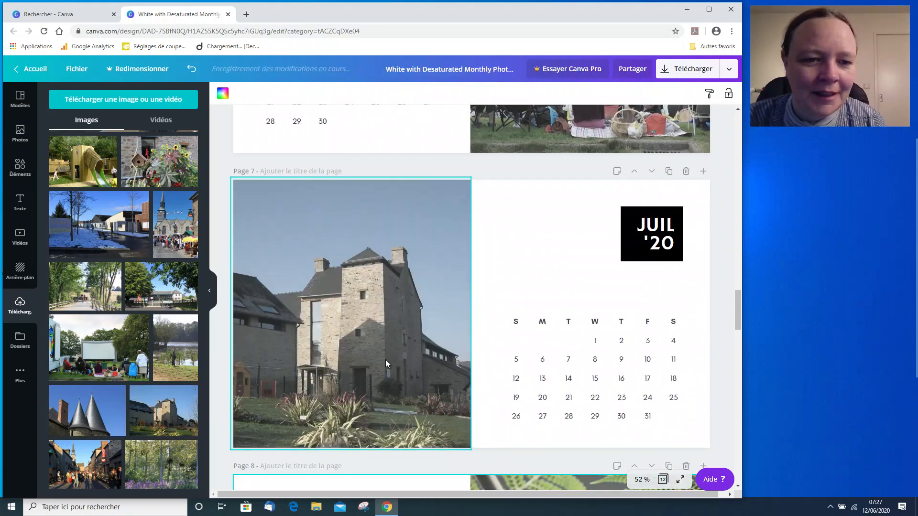
pyautogui.scroll(-5, 391, 342)
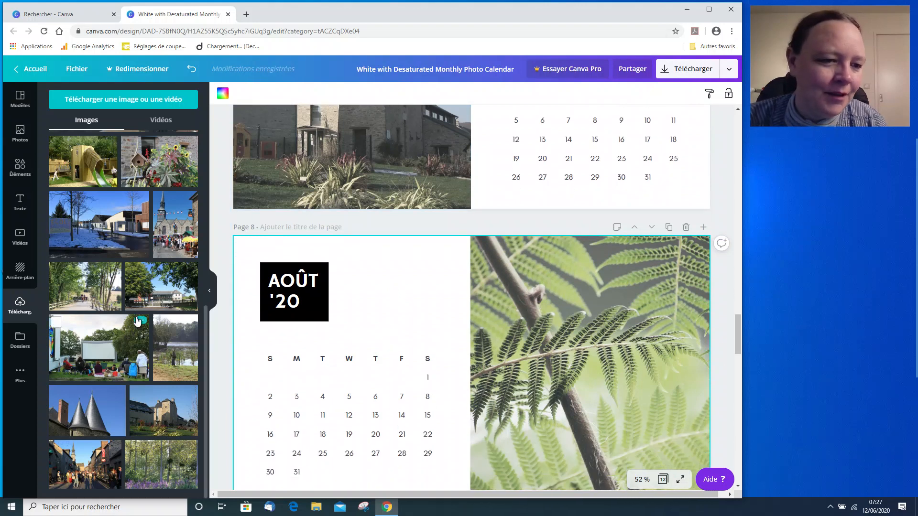
pyautogui.moveTo(65, 409); pyautogui.dragTo(575, 373)
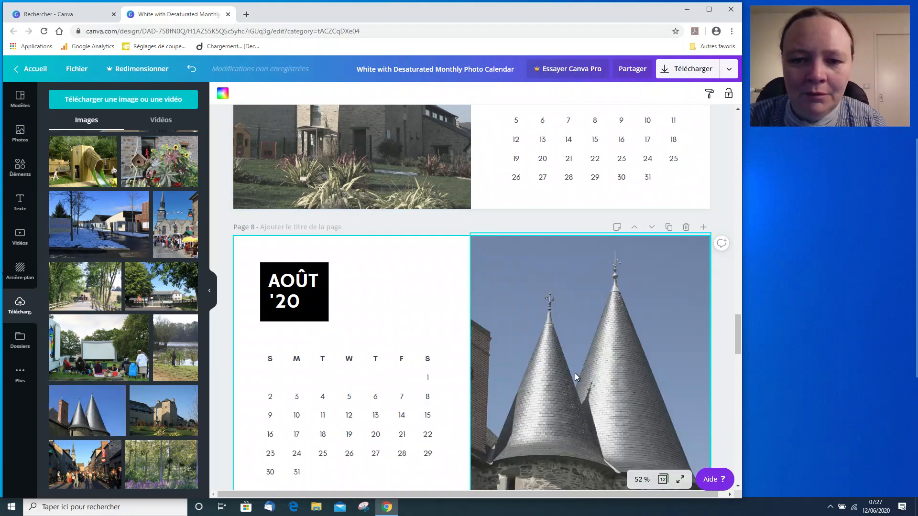
# Replace the October photo with the crowded street photo and the November photo with the woodland with purple flowers photo.
pyautogui.scroll(-7, 320, 330)
pyautogui.scroll(-1, 320, 331)
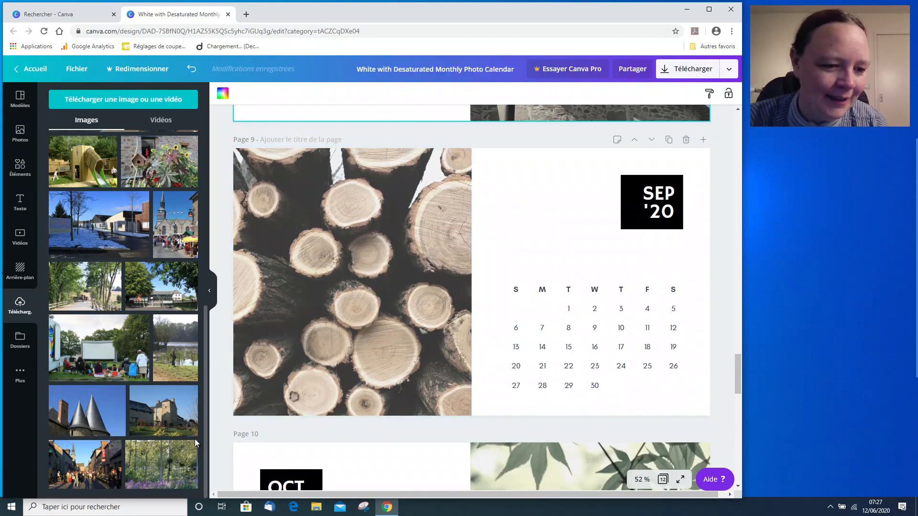
pyautogui.scroll(-1, 385, 392)
pyautogui.scroll(-6, 385, 392)
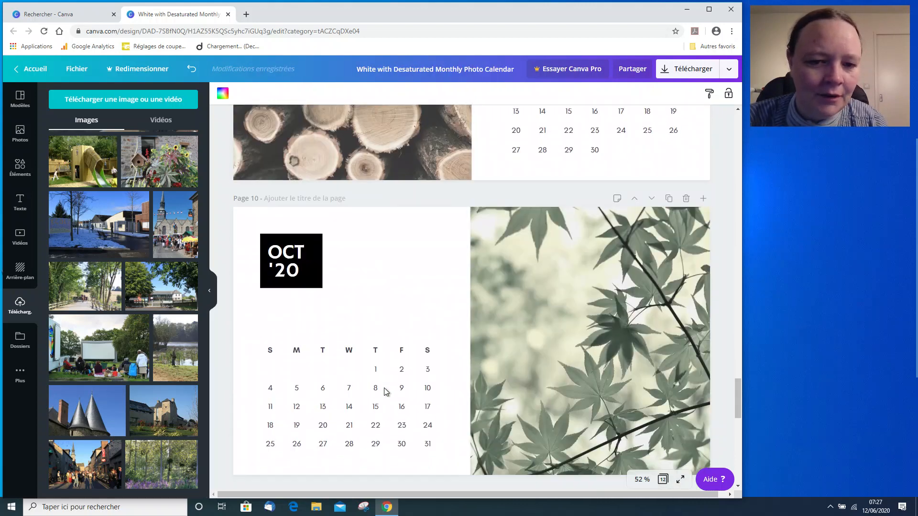
pyautogui.moveTo(86, 471); pyautogui.dragTo(550, 287)
pyautogui.scroll(-5, 347, 287)
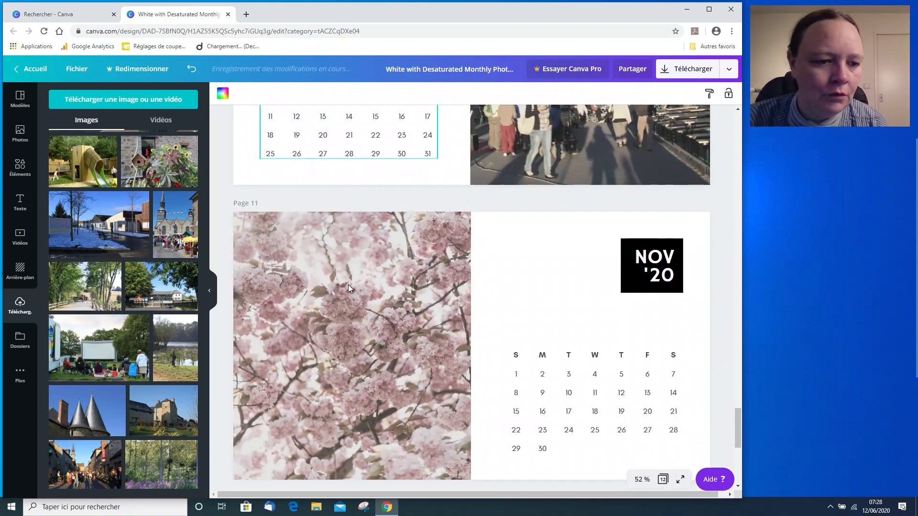
pyautogui.moveTo(161, 464); pyautogui.dragTo(291, 263)
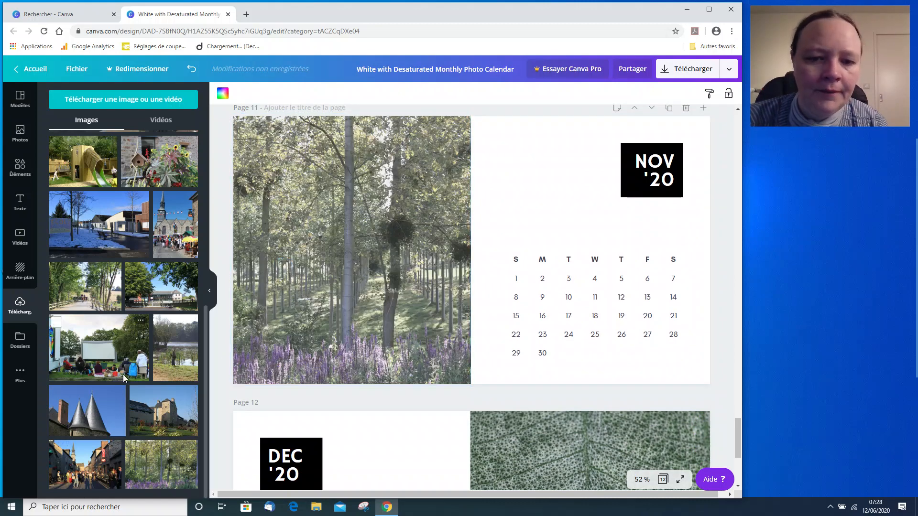
# Replace the December photo with the tree-lined lane with horse riders photo, deleting the mistakenly added loose copy first.
pyautogui.scroll(-4, 495, 320)
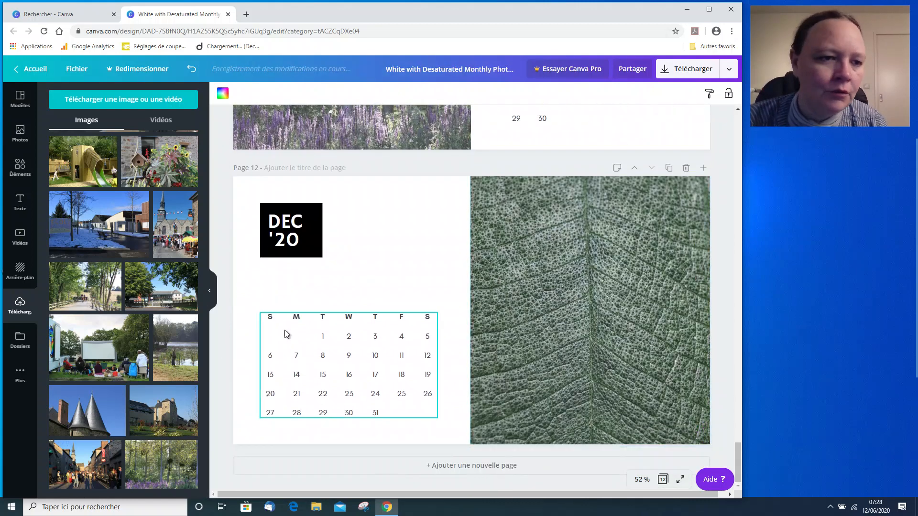
pyautogui.moveTo(71, 286); pyautogui.dragTo(467, 255)
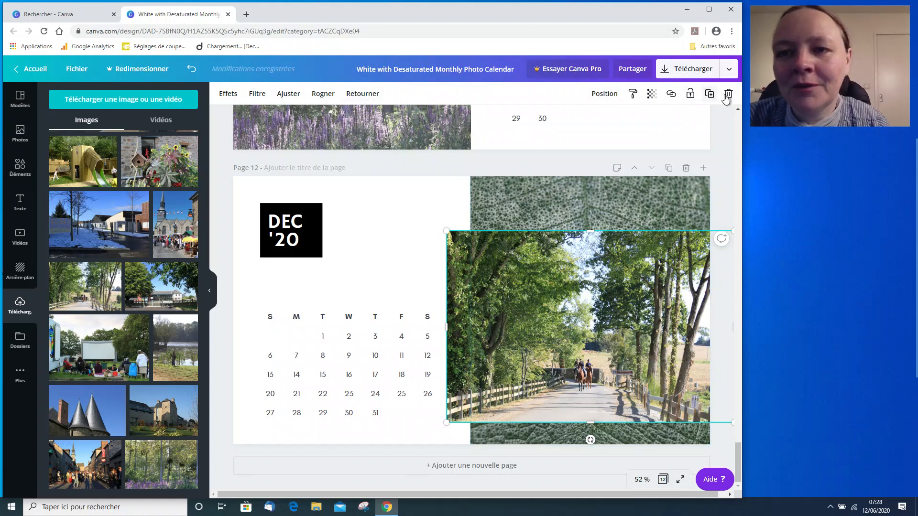
pyautogui.click(728, 95)
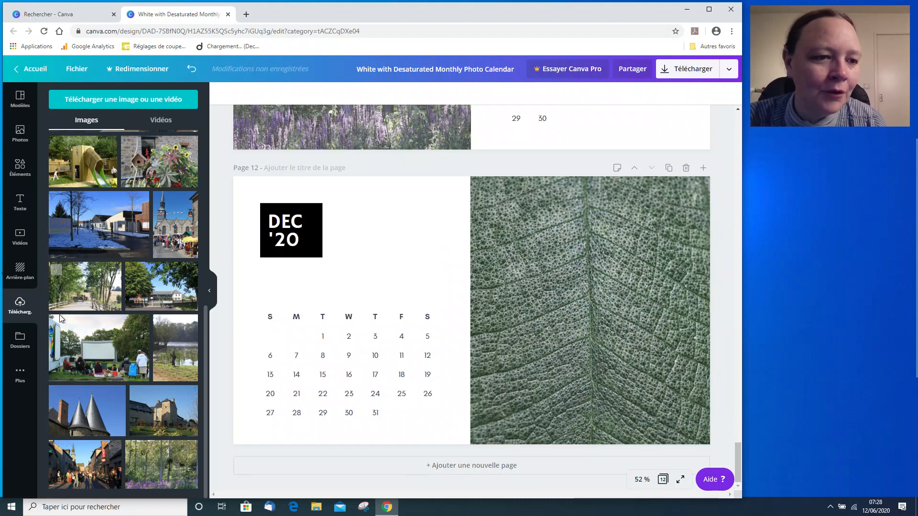
pyautogui.moveTo(84, 287); pyautogui.dragTo(526, 270)
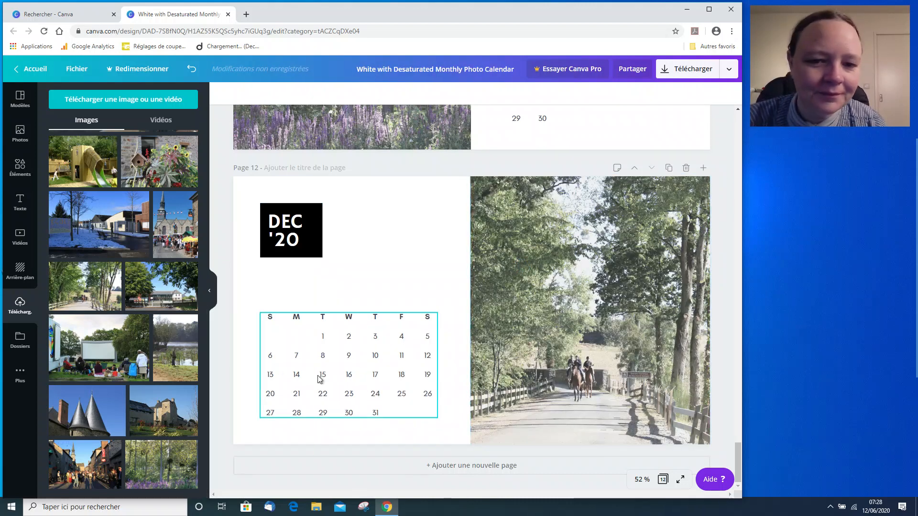
pyautogui.scroll(15, 319, 379)
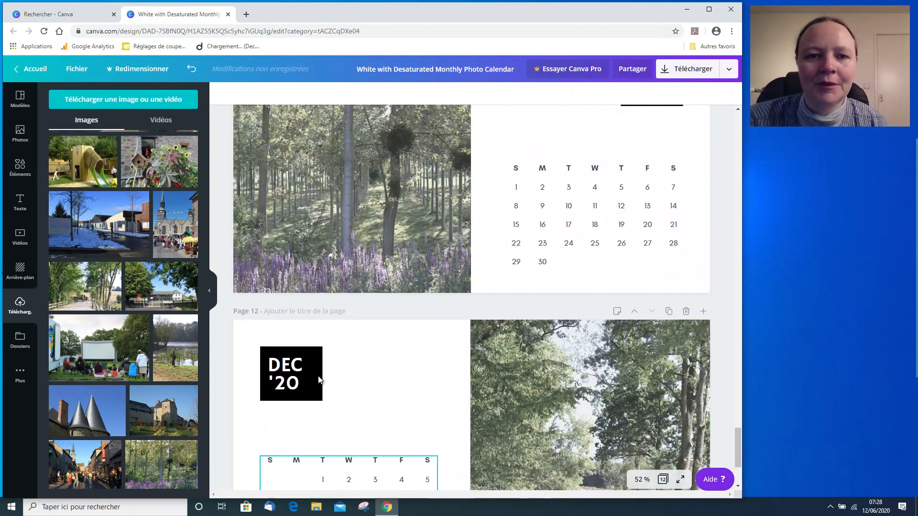
pyautogui.scroll(3, 318, 376)
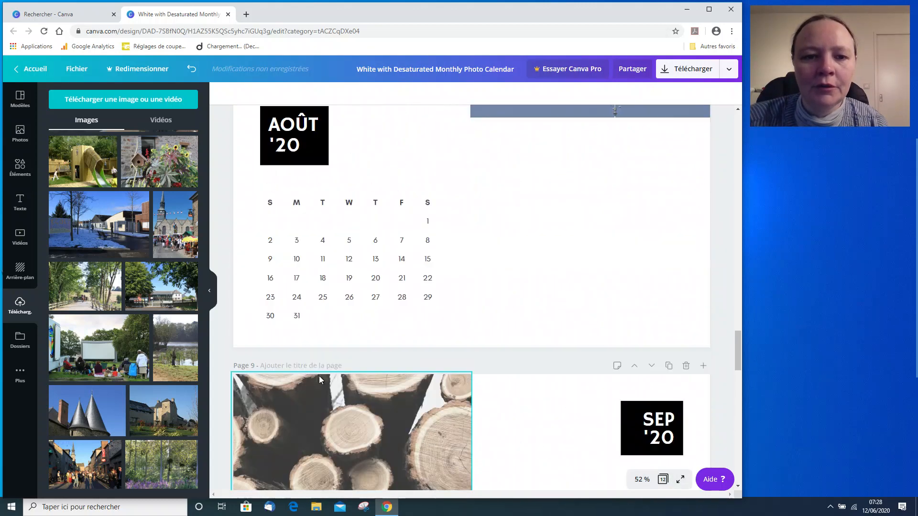
# Replace the September photo with the snowy street photo.
pyautogui.scroll(-3, 320, 376)
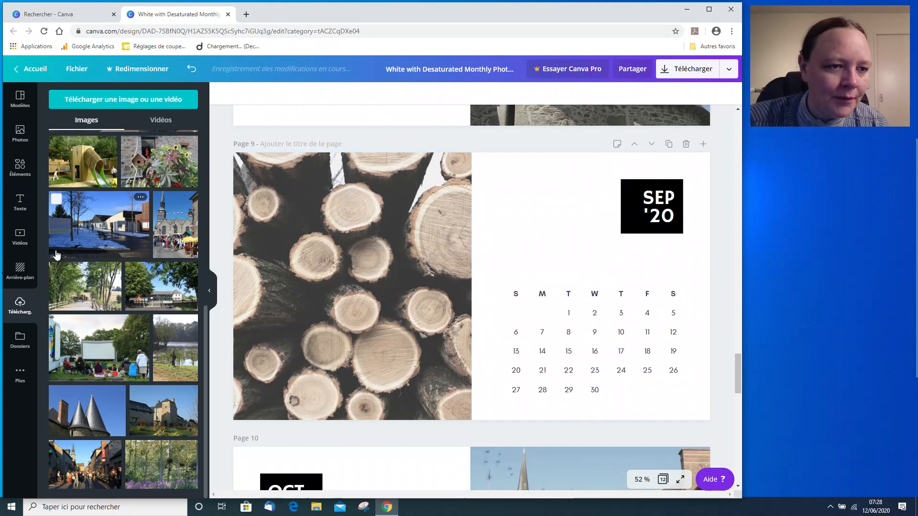
pyautogui.moveTo(56, 143); pyautogui.dragTo(311, 257)
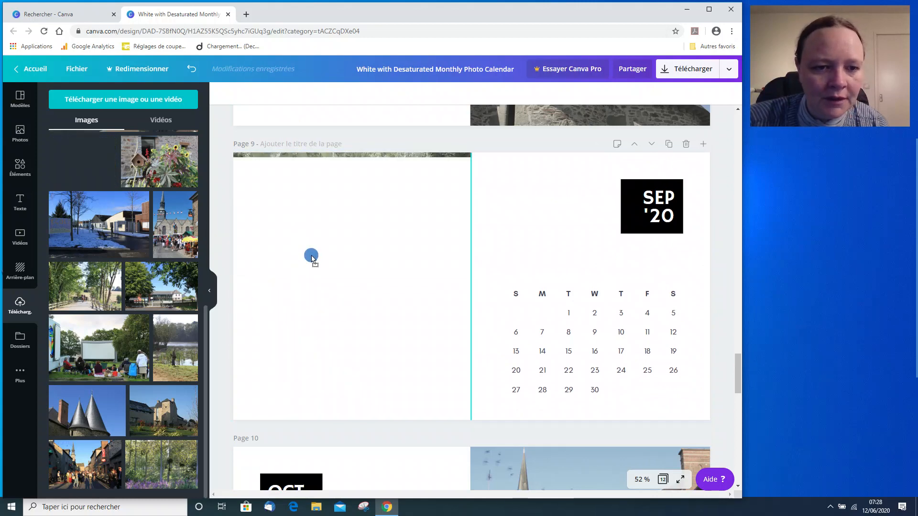
# Ungroup the calendar grid on the January page.
pyautogui.scroll(3, 305, 371)
pyautogui.scroll(10, 305, 375)
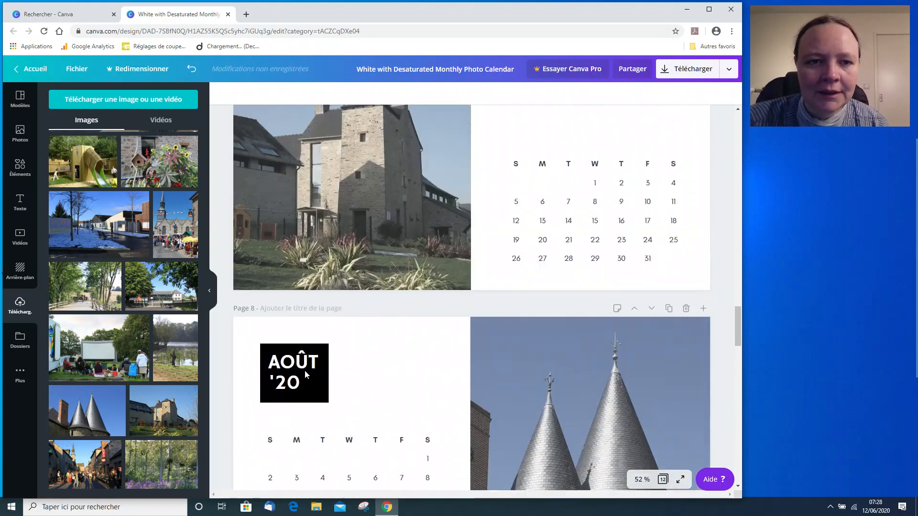
pyautogui.scroll(15, 305, 371)
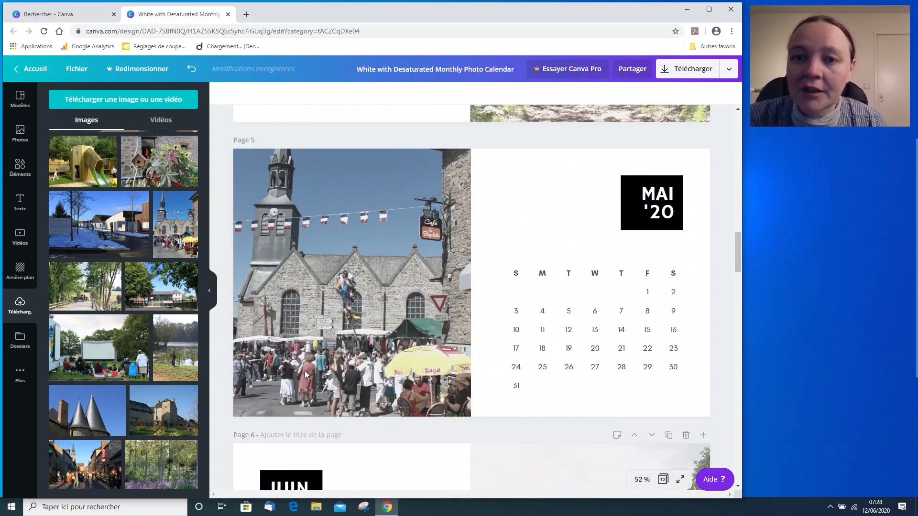
pyautogui.scroll(10, 305, 374)
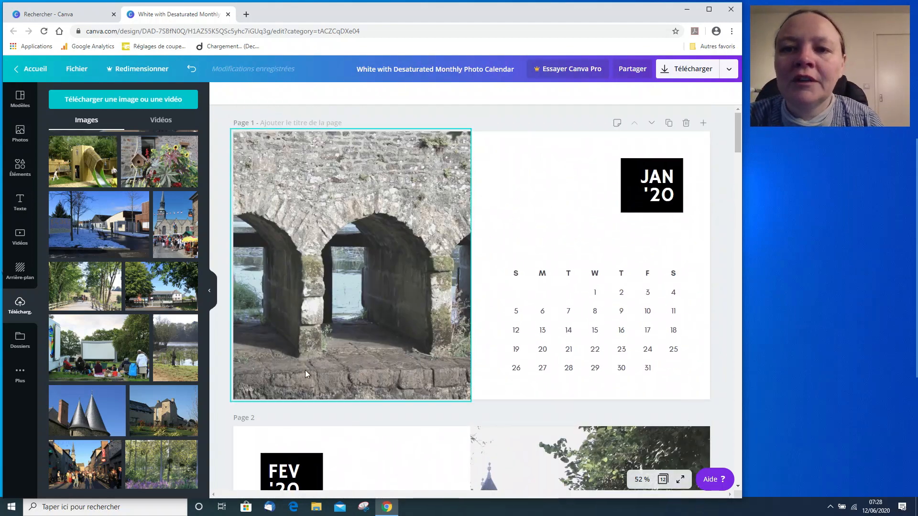
pyautogui.scroll(-2, 305, 370)
pyautogui.scroll(2, 305, 370)
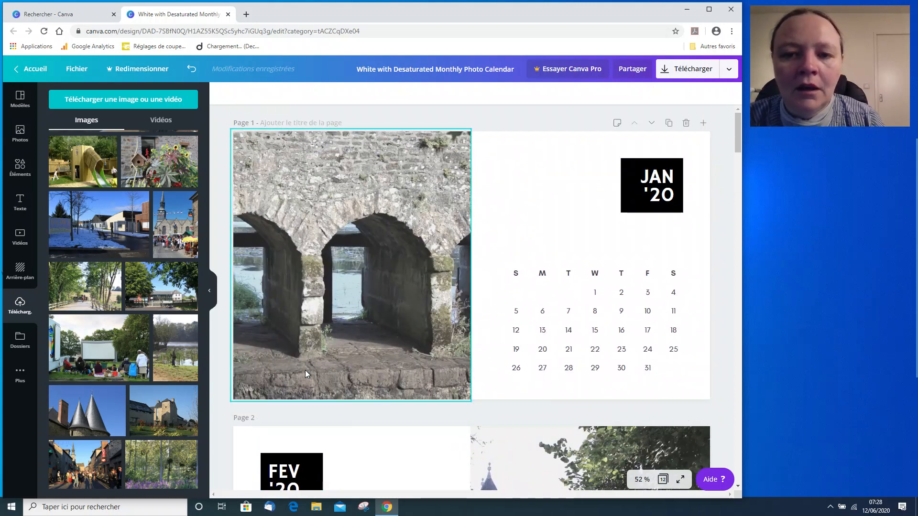
pyautogui.scroll(-2, 593, 258)
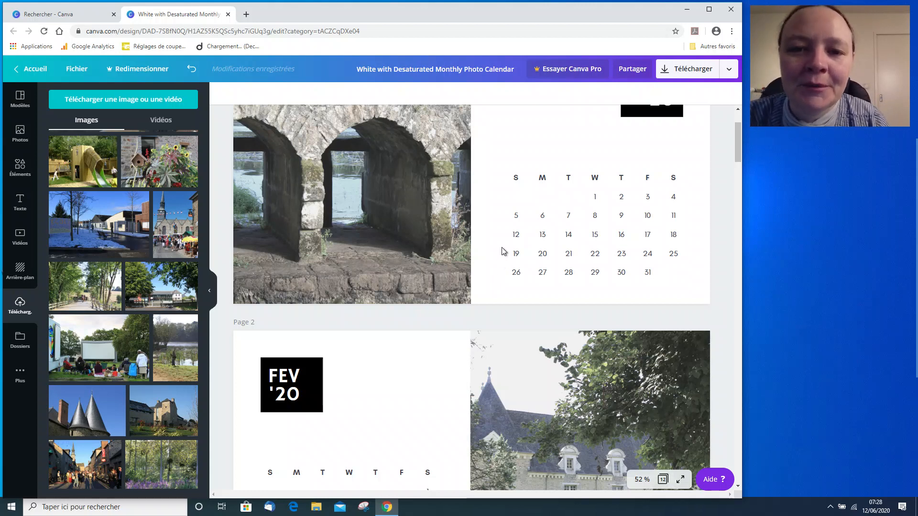
pyautogui.click(516, 264)
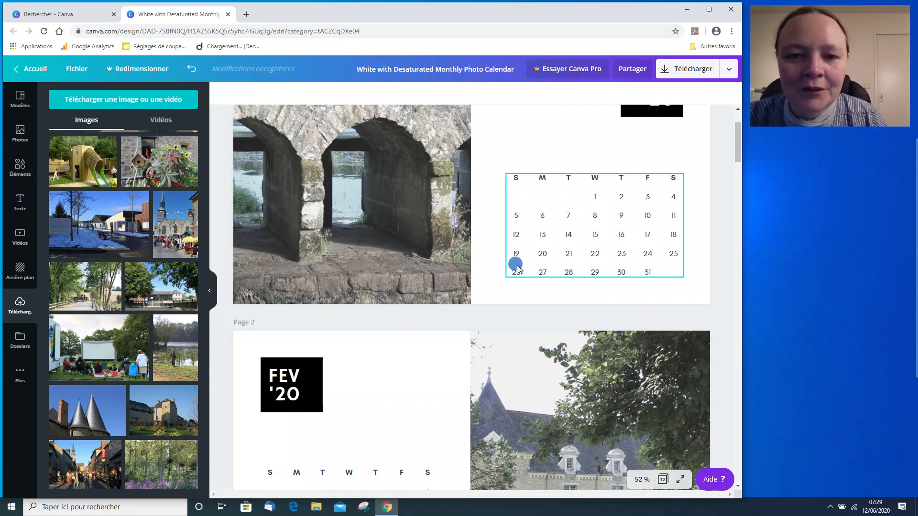
pyautogui.moveTo(604, 227)
pyautogui.mouseDown()
pyautogui.moveTo(621, 211)
pyautogui.moveTo(605, 220)
pyautogui.moveTo(606, 231)
pyautogui.moveTo(615, 211)
pyautogui.moveTo(598, 224)
pyautogui.moveTo(613, 228)
pyautogui.moveTo(605, 223)
pyautogui.mouseUp()
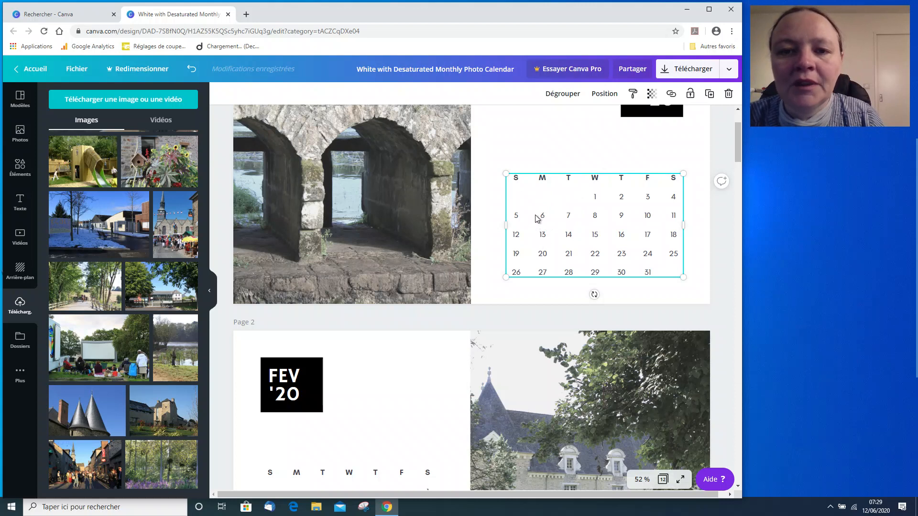
pyautogui.click(535, 156)
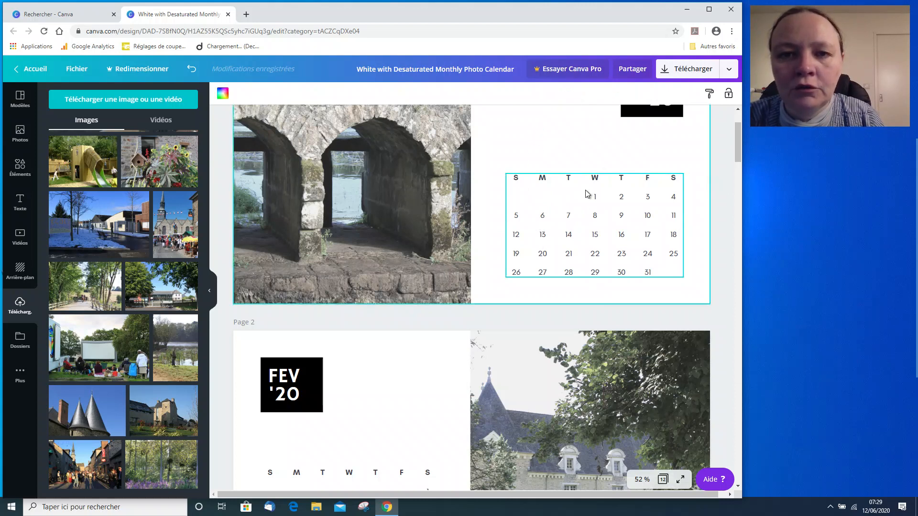
pyautogui.click(573, 230)
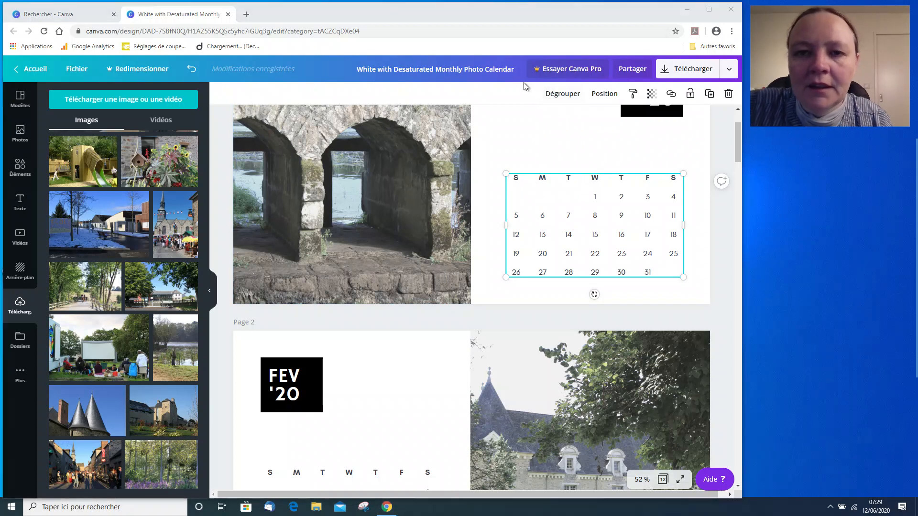
pyautogui.click(575, 99)
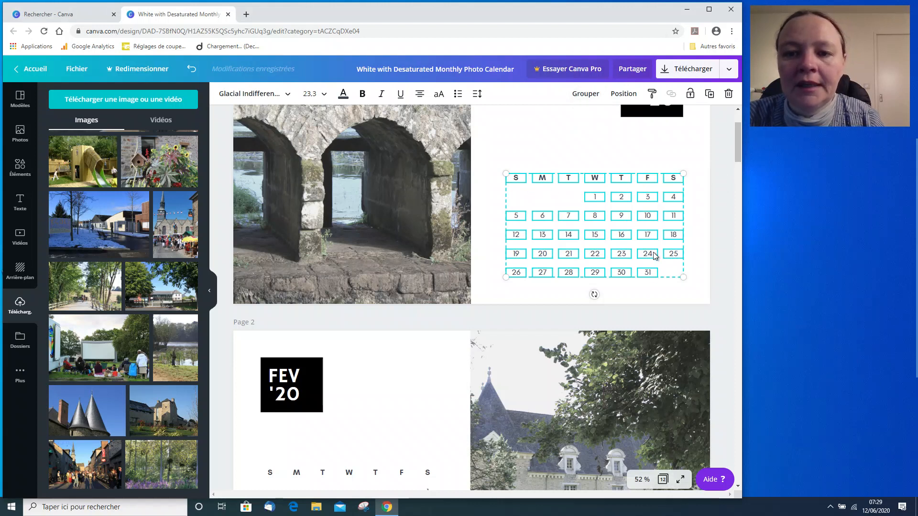
pyautogui.click(528, 138)
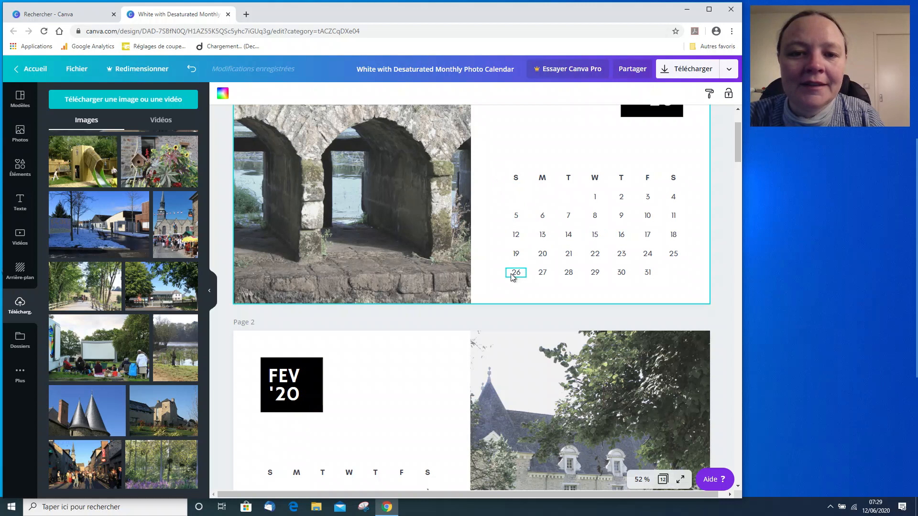
# Change the weekday headers to the French initials D, L, M, M, J, V, S.
pyautogui.click(515, 181)
pyautogui.doubleClick(515, 179)
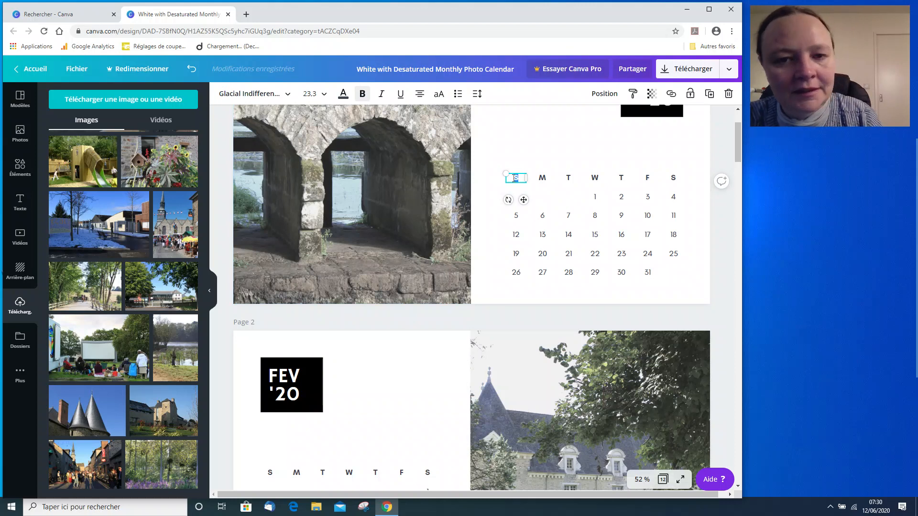
pyautogui.click(540, 180)
pyautogui.doubleClick(539, 180)
pyautogui.write('L')
pyautogui.click(569, 181)
pyautogui.doubleClick(571, 178)
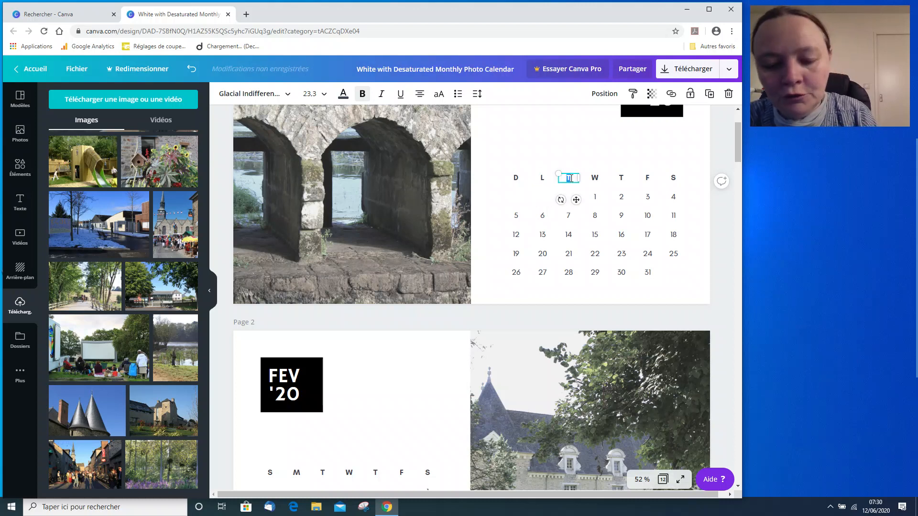
pyautogui.click(593, 180)
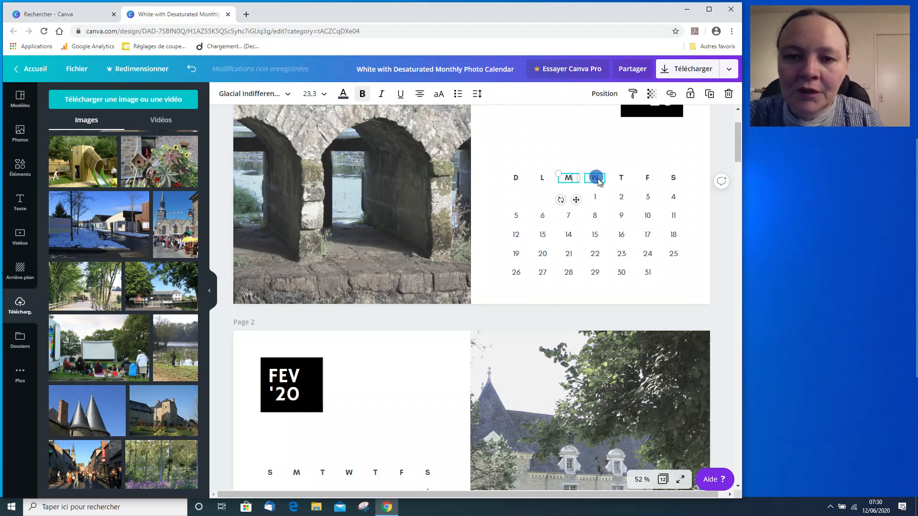
pyautogui.doubleClick(593, 179)
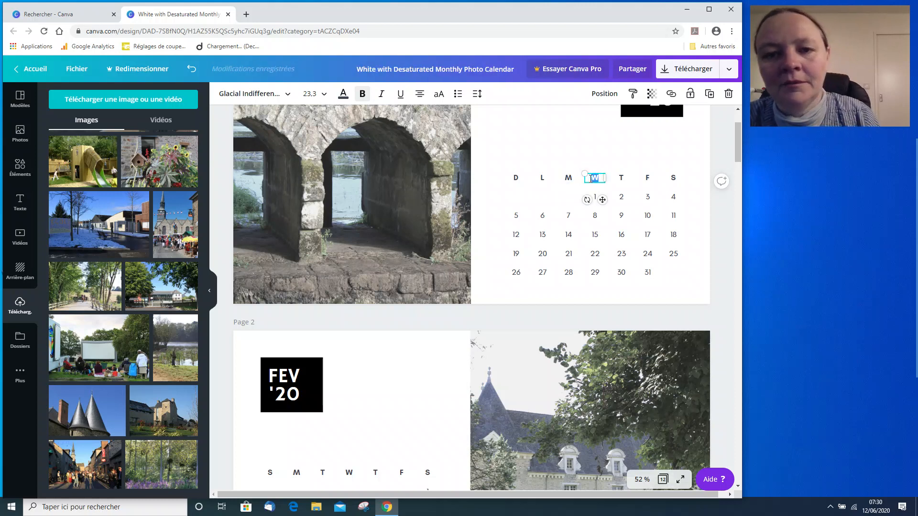
pyautogui.write('M')
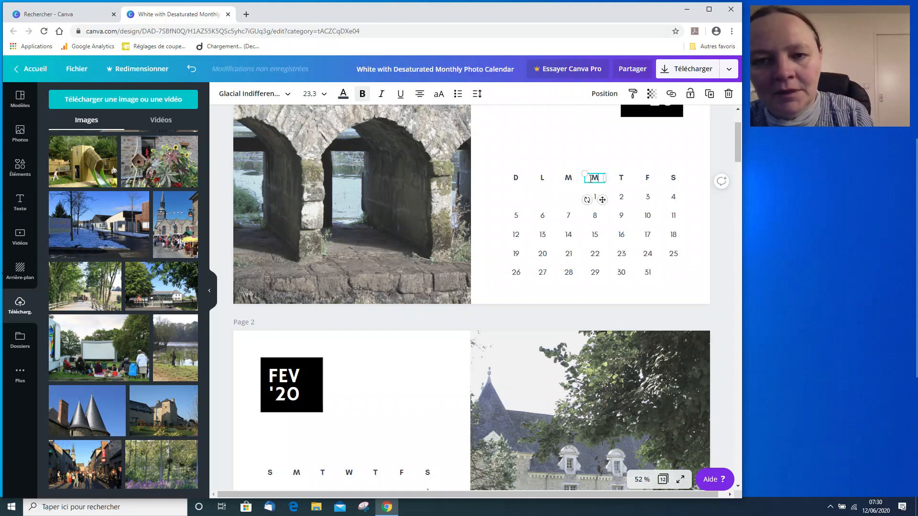
pyautogui.click(618, 178)
pyautogui.doubleClick(616, 178)
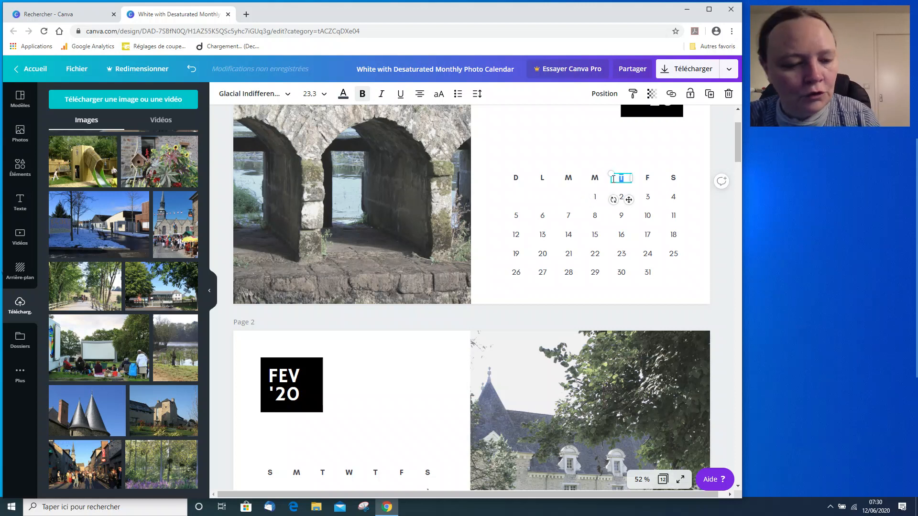
pyautogui.write('J')
pyautogui.click(647, 178)
pyautogui.click(648, 179)
pyautogui.doubleClick(643, 178)
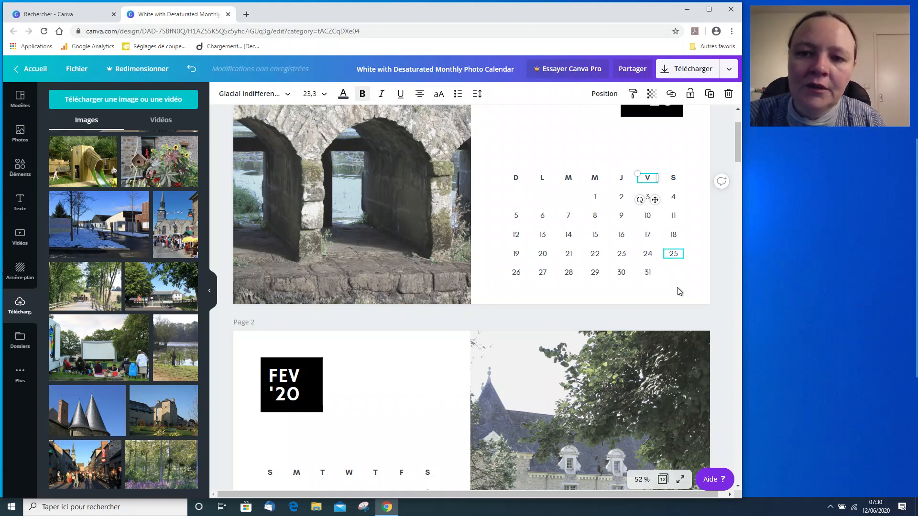
pyautogui.click(539, 141)
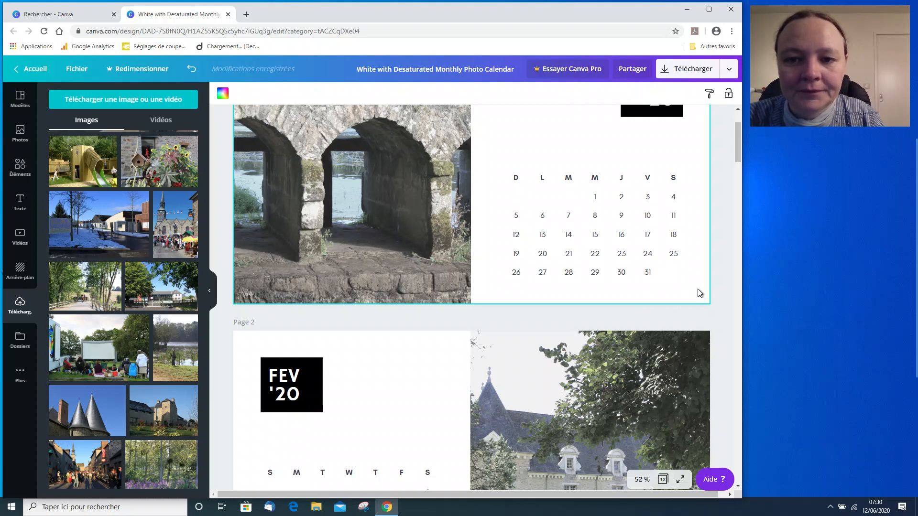
# Move the Sunday column with its dates to the end of the week and shift its dates up one row.
pyautogui.moveTo(698, 289); pyautogui.dragTo(557, 269)
pyautogui.click(526, 288)
pyautogui.moveTo(495, 166); pyautogui.dragTo(526, 298)
pyautogui.moveTo(513, 214); pyautogui.dragTo(691, 216)
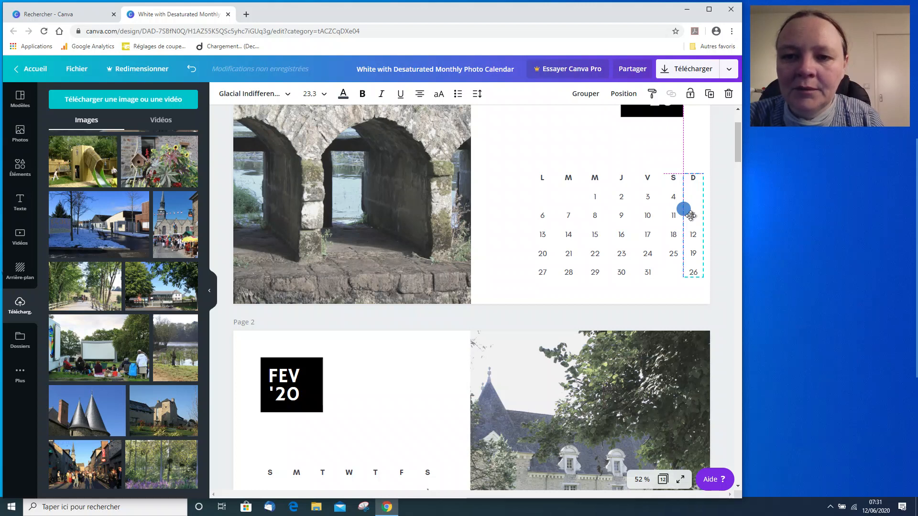
pyautogui.moveTo(691, 215); pyautogui.dragTo(691, 215)
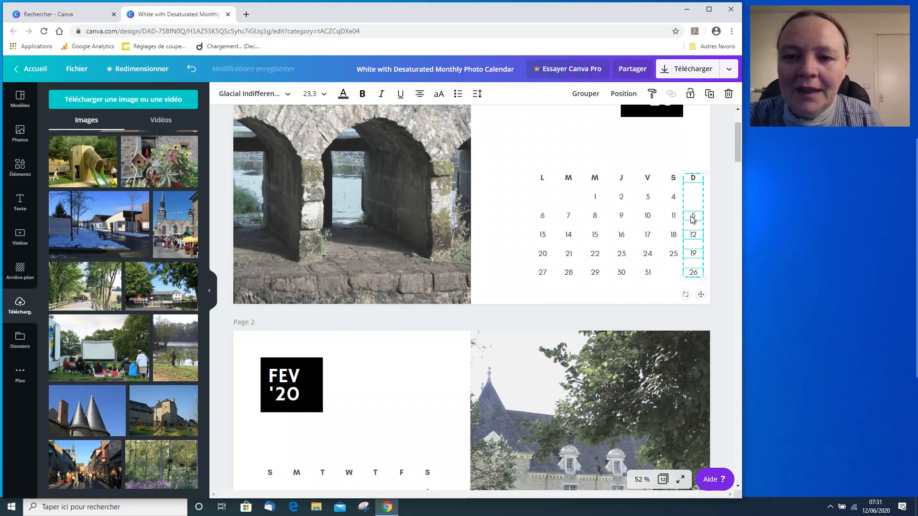
pyautogui.click(719, 302)
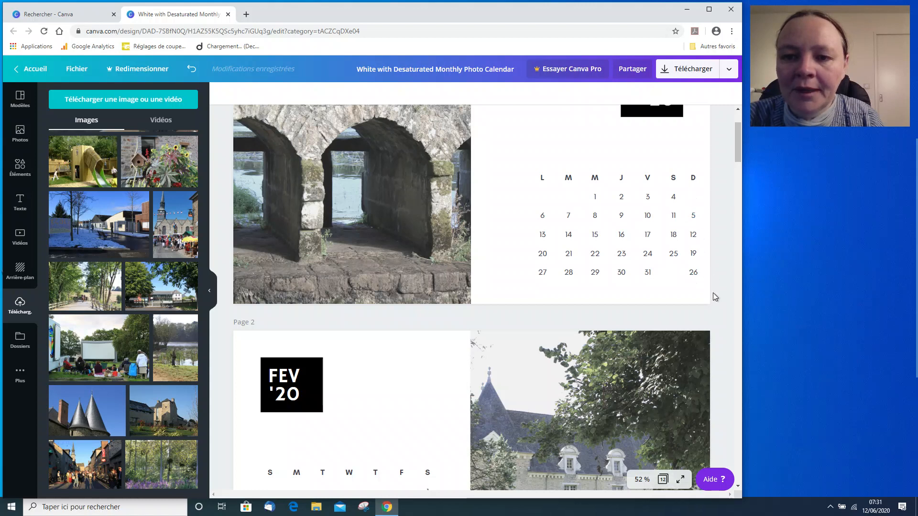
pyautogui.moveTo(713, 292); pyautogui.dragTo(695, 216)
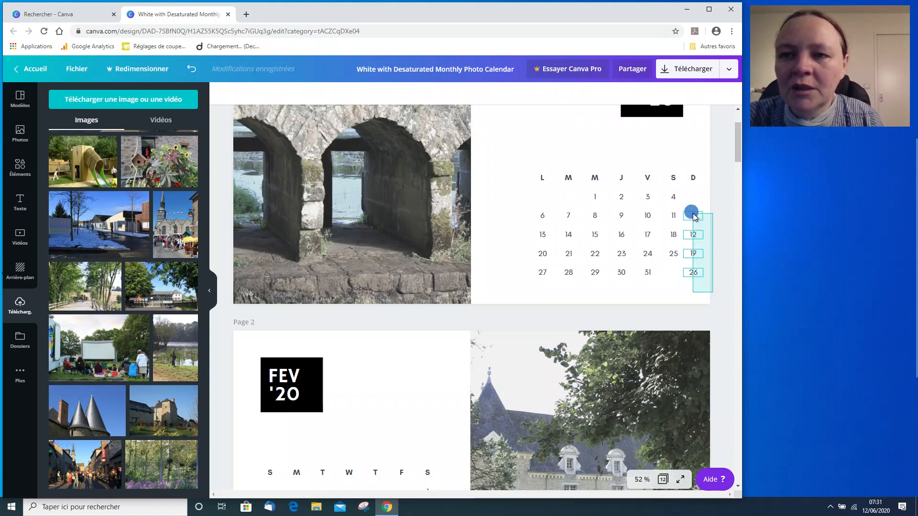
pyautogui.moveTo(695, 217); pyautogui.dragTo(695, 218)
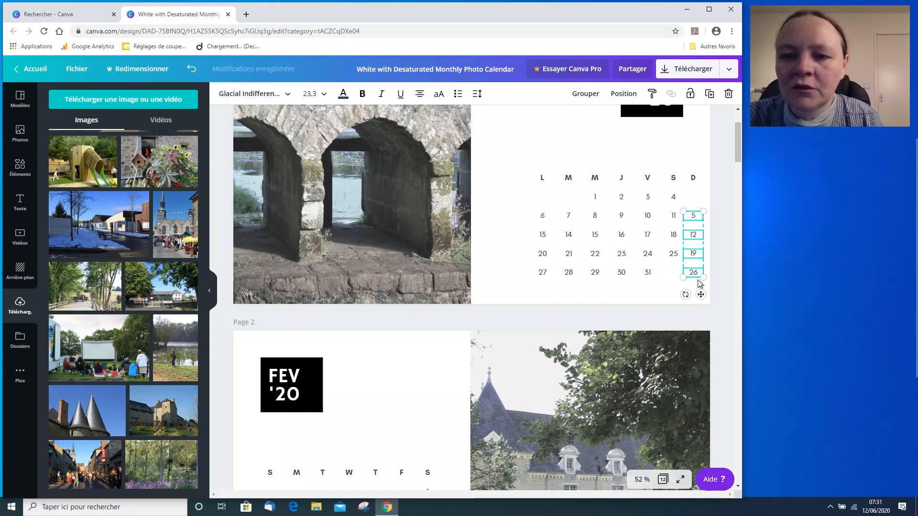
pyautogui.moveTo(693, 216); pyautogui.dragTo(692, 197)
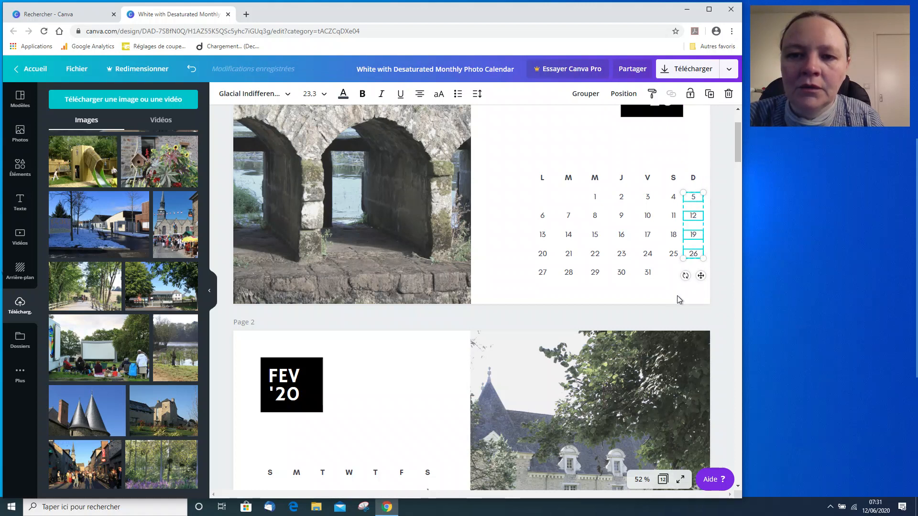
# Shift the whole set of calendar labels left to re-centre the grid.
pyautogui.click(512, 164)
pyautogui.moveTo(515, 166); pyautogui.dragTo(708, 296)
pyautogui.moveTo(597, 219); pyautogui.dragTo(577, 216)
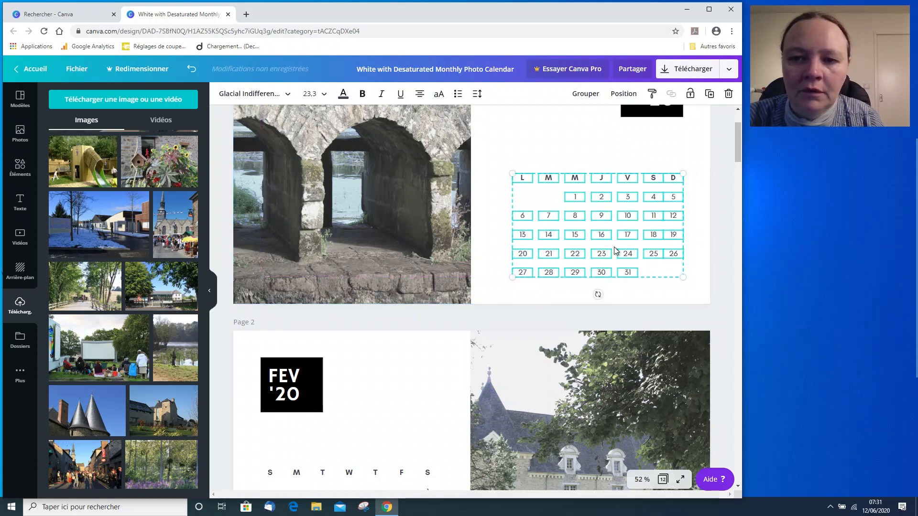
pyautogui.click(707, 305)
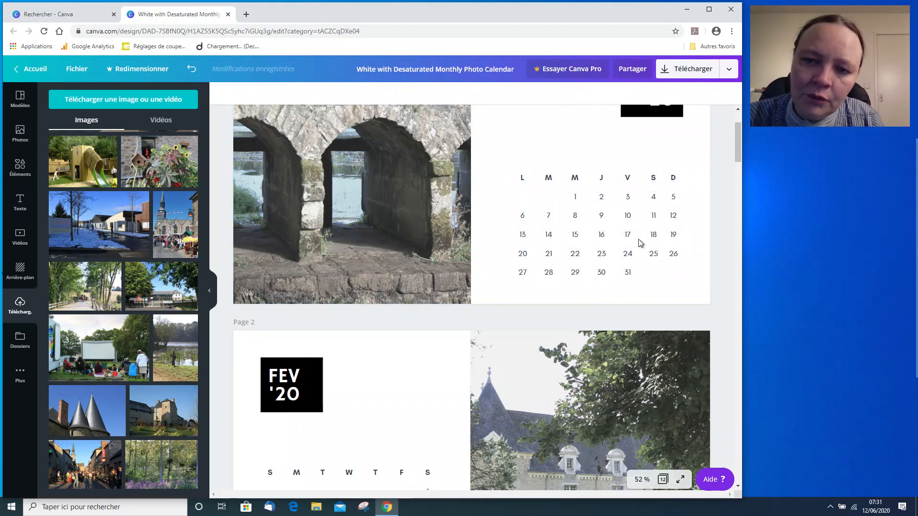
# Adjust the Sunday column's position to even out the spacing with the Saturday column.
pyautogui.moveTo(689, 271)
pyautogui.mouseDown()
pyautogui.moveTo(677, 227)
pyautogui.moveTo(675, 175)
pyautogui.moveTo(682, 178)
pyautogui.mouseUp()
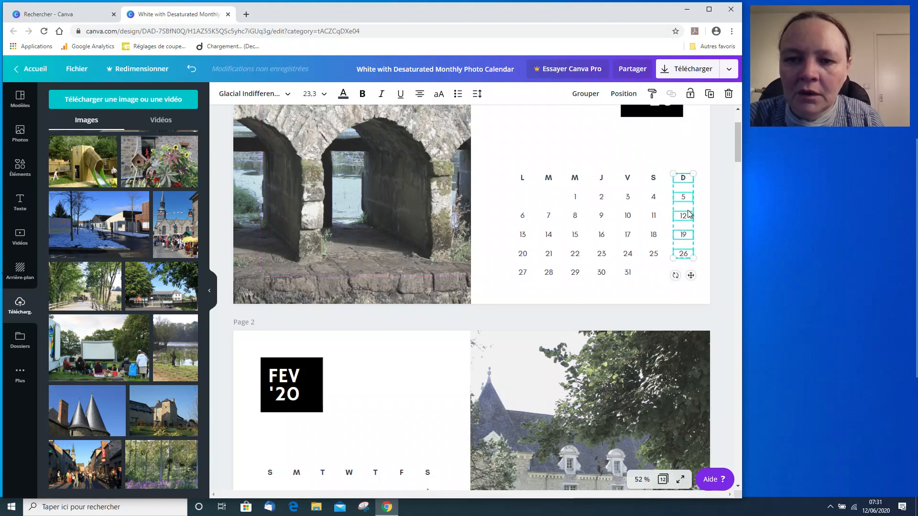
pyautogui.click(686, 304)
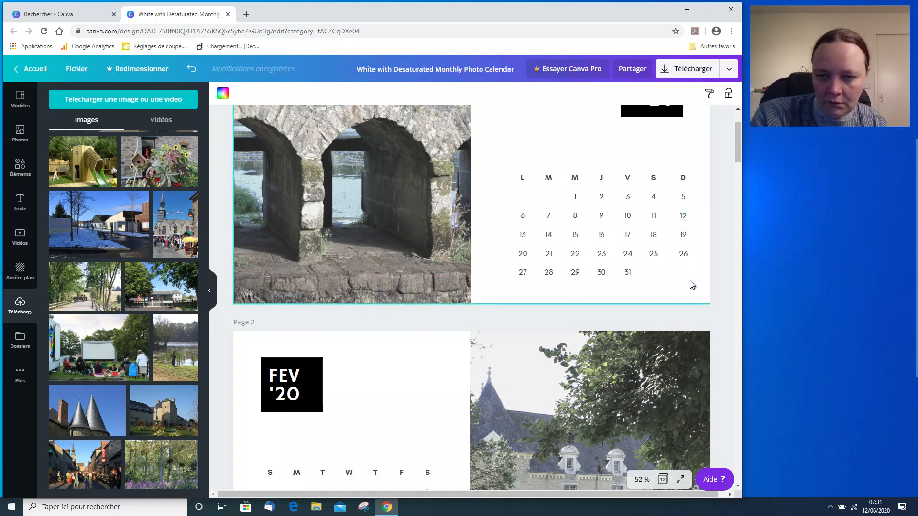
pyautogui.moveTo(696, 283)
pyautogui.mouseDown()
pyautogui.moveTo(678, 230)
pyautogui.moveTo(679, 178)
pyautogui.mouseUp()
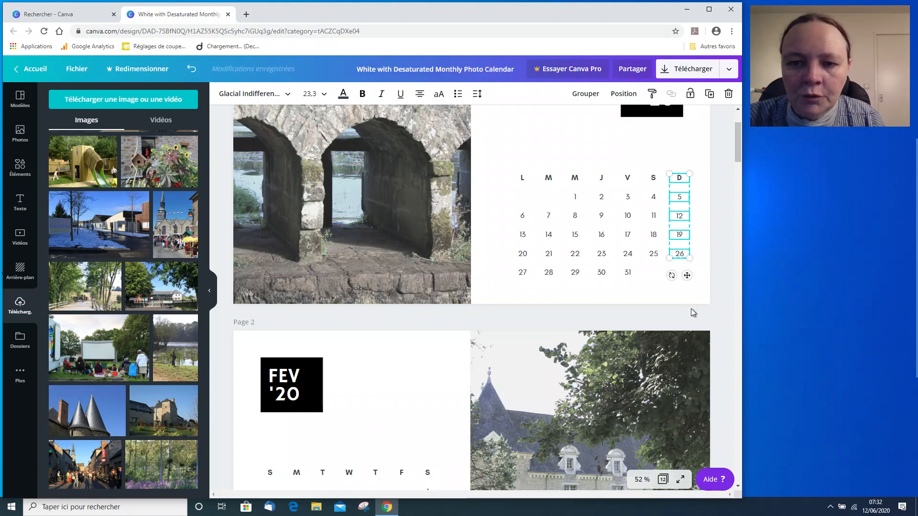
pyautogui.click(690, 308)
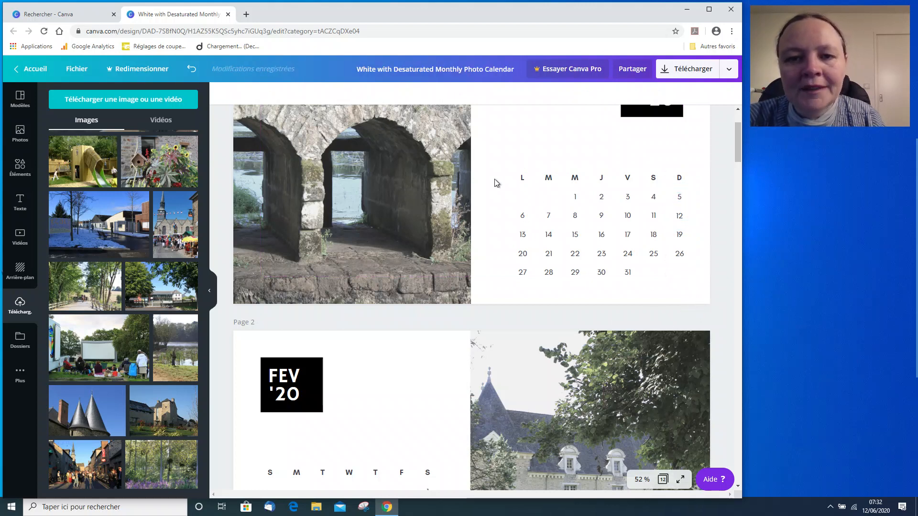
# Select all the calendar labels and group them again.
pyautogui.moveTo(501, 161); pyautogui.dragTo(696, 301)
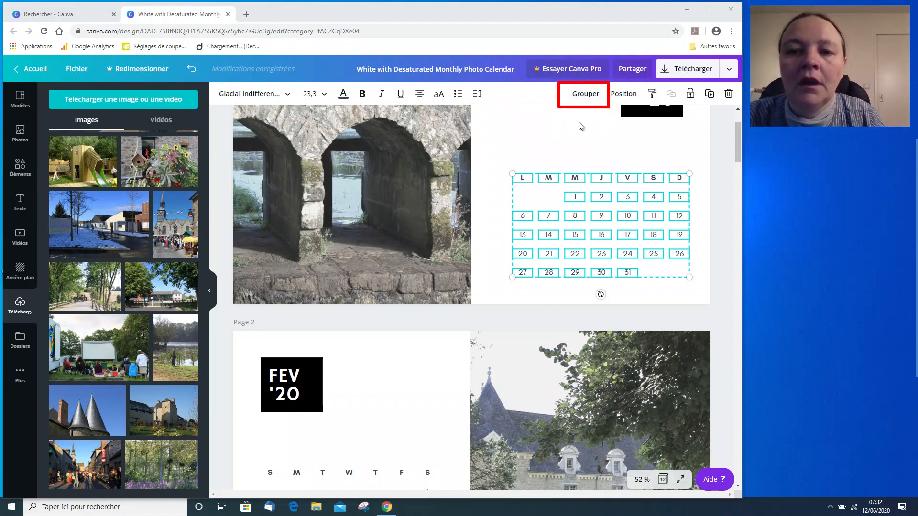
pyautogui.click(576, 94)
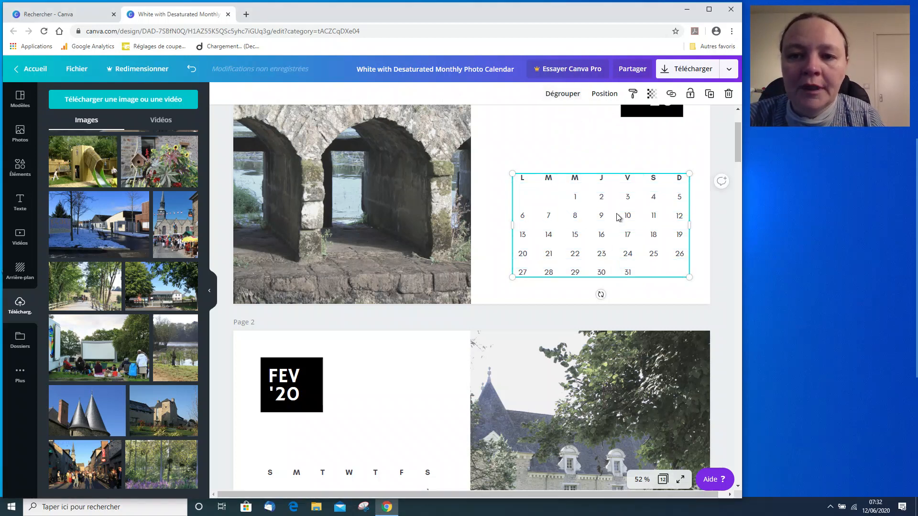
# Nudge the January calendar grid slightly up and left on its page.
pyautogui.click(601, 215)
pyautogui.moveTo(589, 232)
pyautogui.mouseDown()
pyautogui.moveTo(581, 215)
pyautogui.moveTo(588, 244)
pyautogui.moveTo(601, 231)
pyautogui.moveTo(584, 238)
pyautogui.mouseUp()
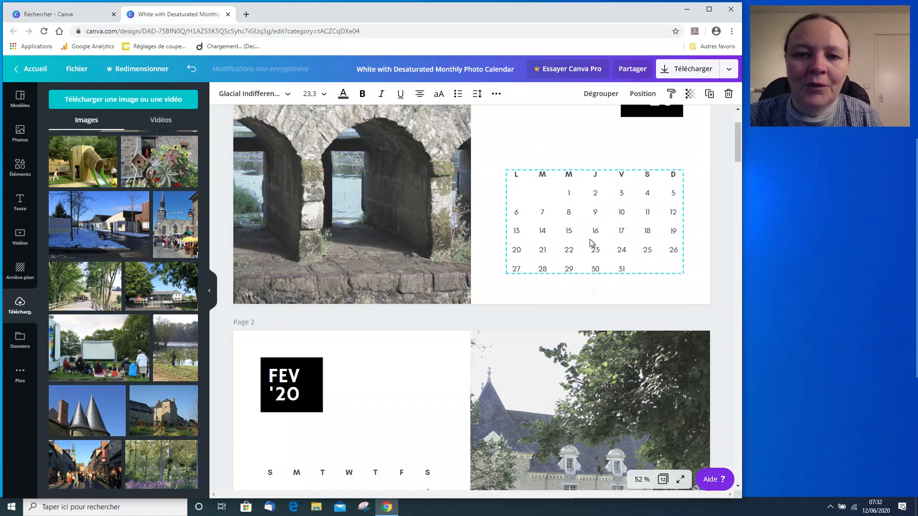
pyautogui.scroll(2, 601, 251)
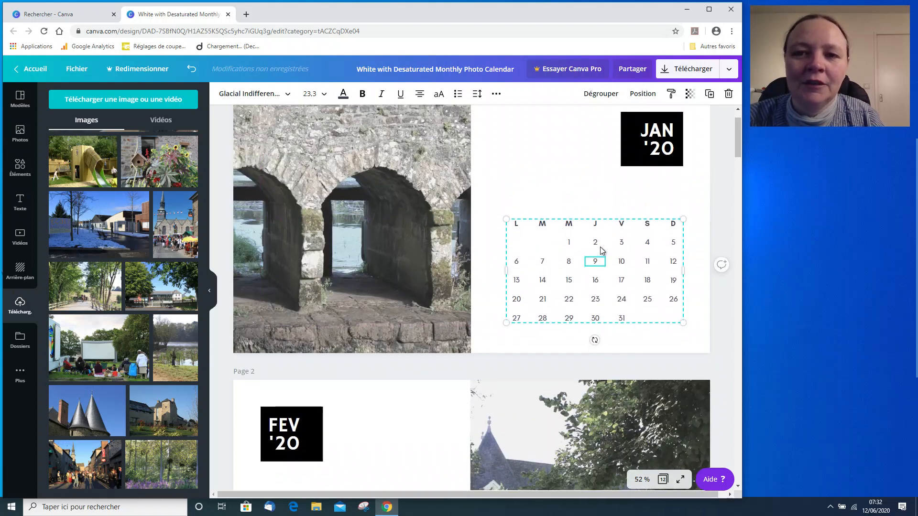
pyautogui.scroll(-2, 598, 253)
pyautogui.moveTo(555, 259)
pyautogui.mouseDown()
pyautogui.moveTo(588, 259)
pyautogui.moveTo(586, 239)
pyautogui.moveTo(552, 224)
pyautogui.moveTo(555, 255)
pyautogui.mouseUp()
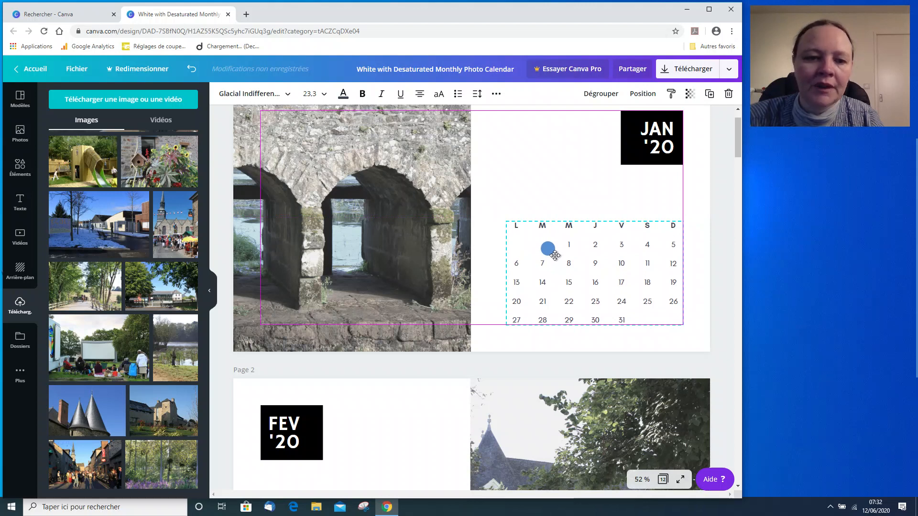
pyautogui.moveTo(555, 255); pyautogui.dragTo(555, 255)
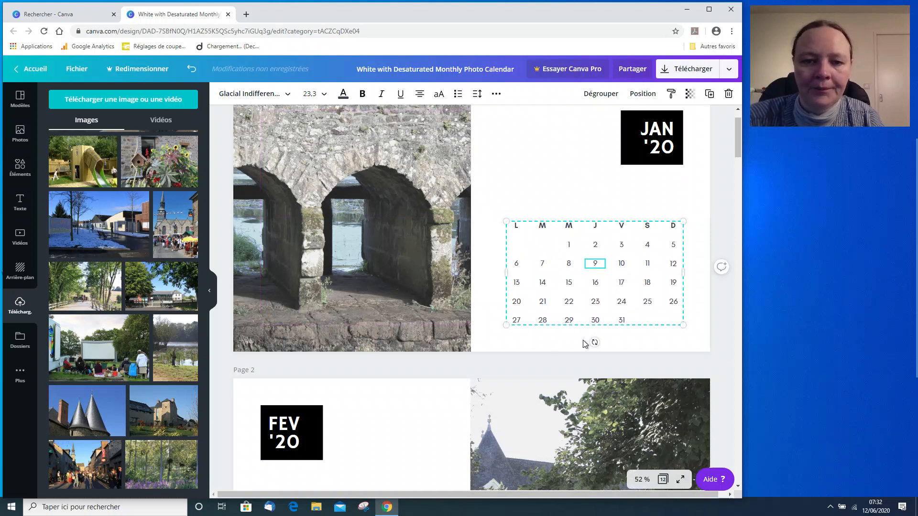
pyautogui.click(534, 351)
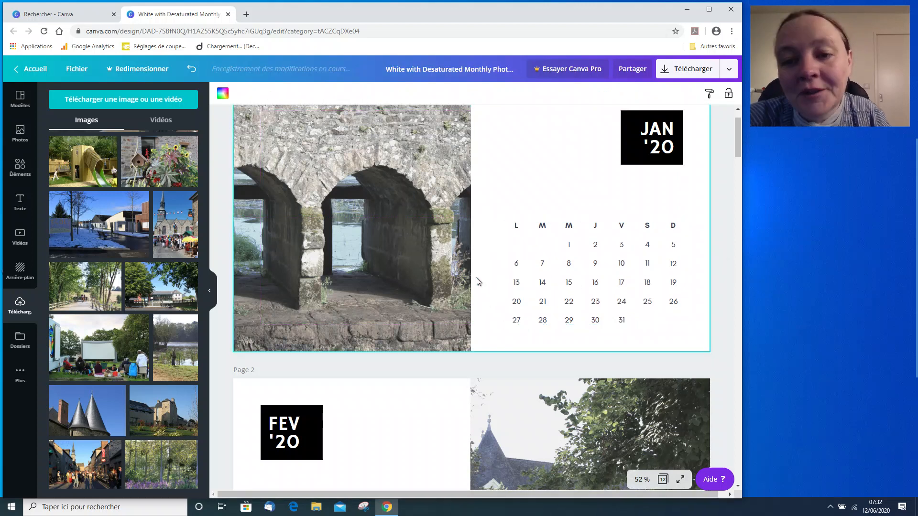
# Scroll between the January and February pages to compare their calendar grids.
pyautogui.scroll(-2, 476, 282)
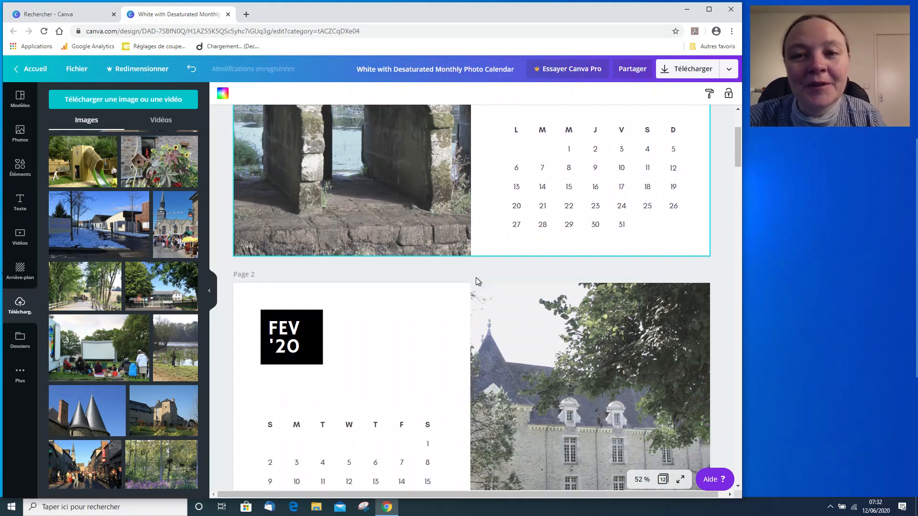
pyautogui.scroll(-5, 476, 279)
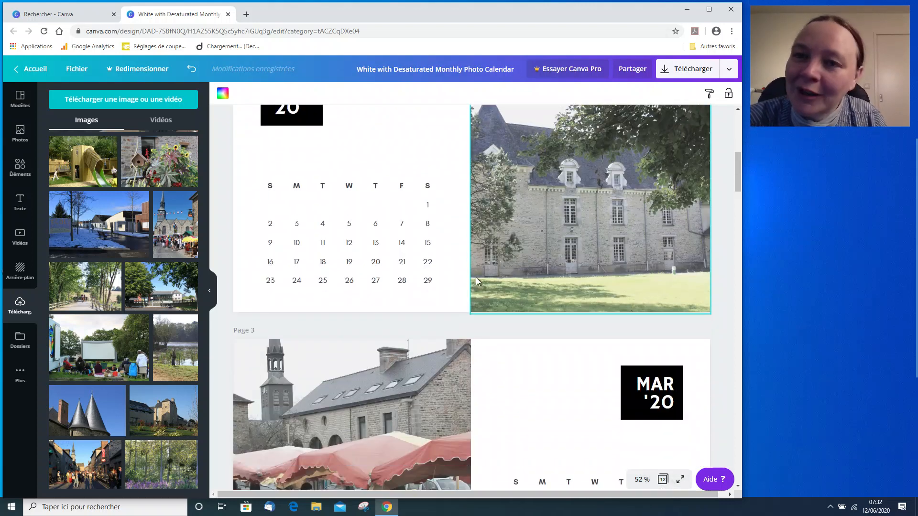
pyautogui.scroll(6, 475, 278)
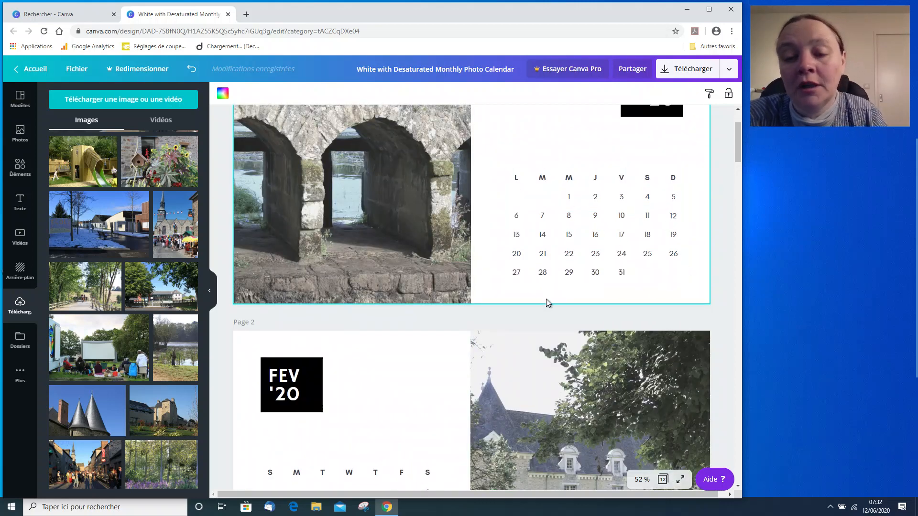
pyautogui.scroll(-1, 546, 299)
pyautogui.scroll(1, 591, 242)
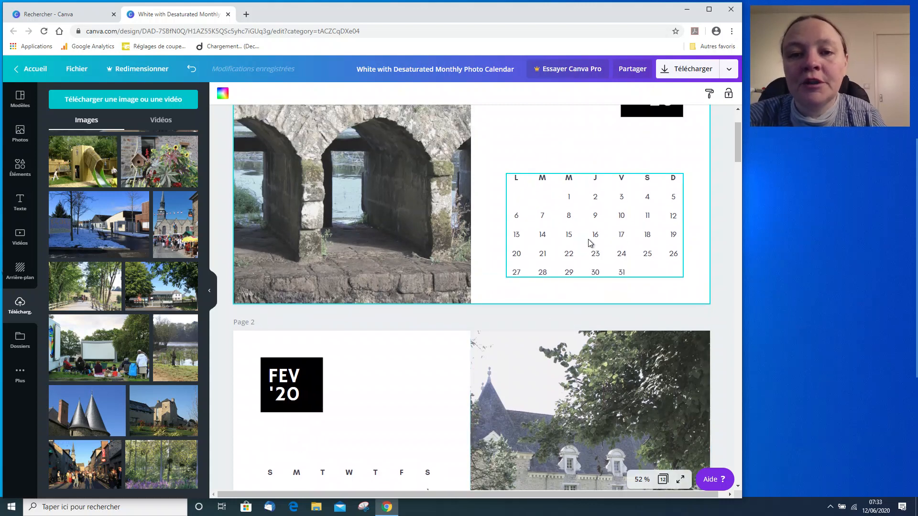
pyautogui.scroll(-2, 588, 240)
pyautogui.scroll(-4, 587, 238)
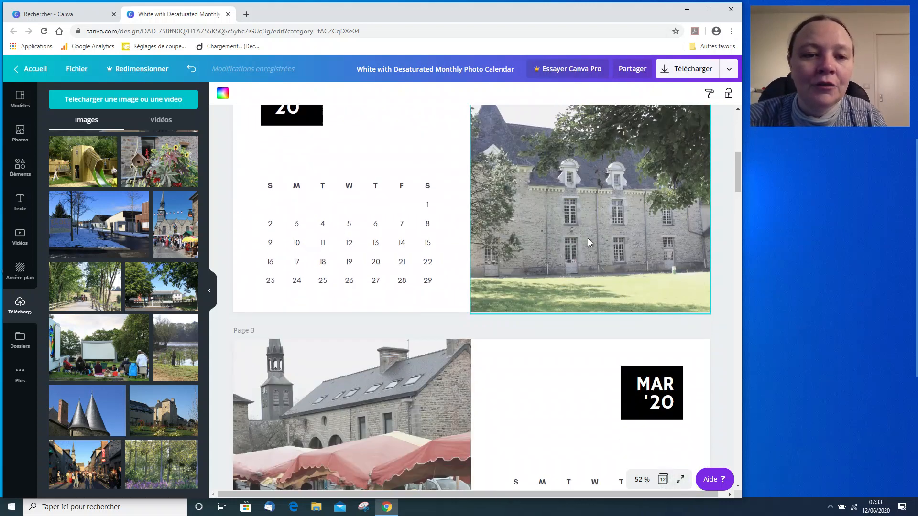
# Translate the February weekday headers to D, L, M, M, J, V, S.
pyautogui.click(271, 191)
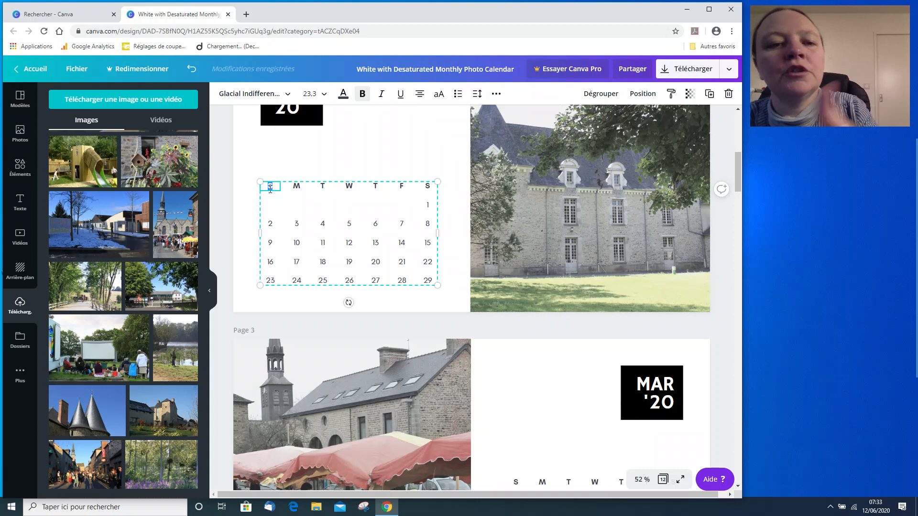
pyautogui.write('D')
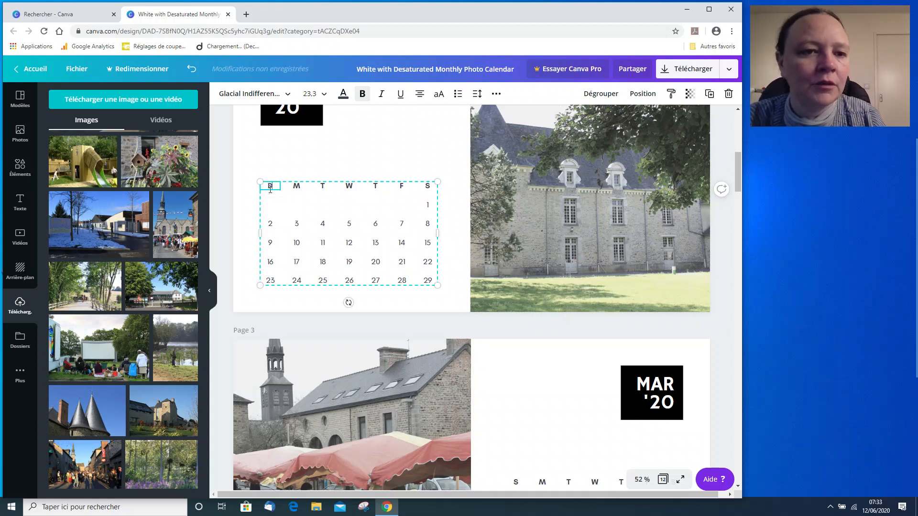
pyautogui.doubleClick(293, 187)
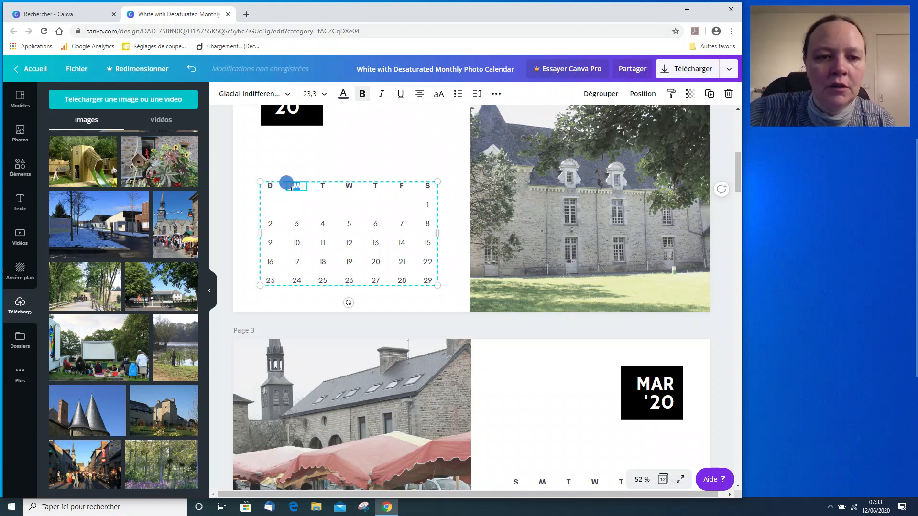
pyautogui.write('L')
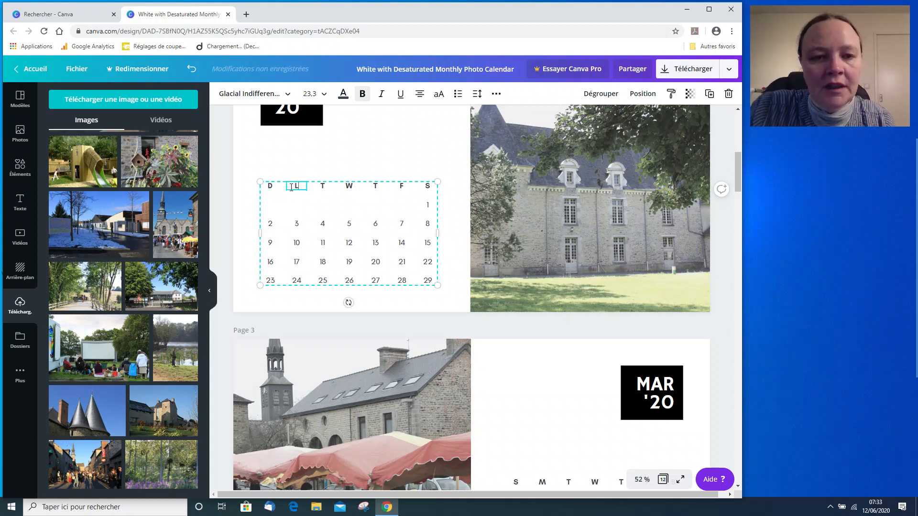
pyautogui.doubleClick(320, 186)
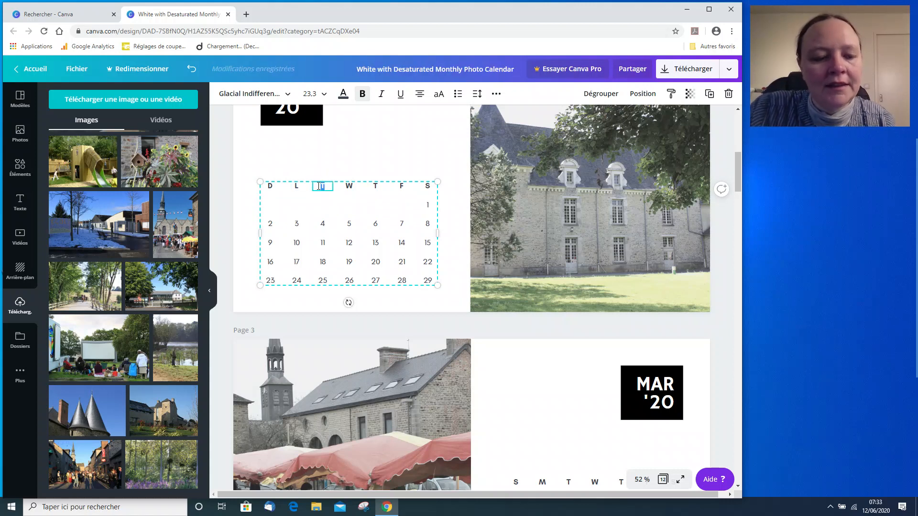
pyautogui.write('M')
pyautogui.doubleClick(348, 186)
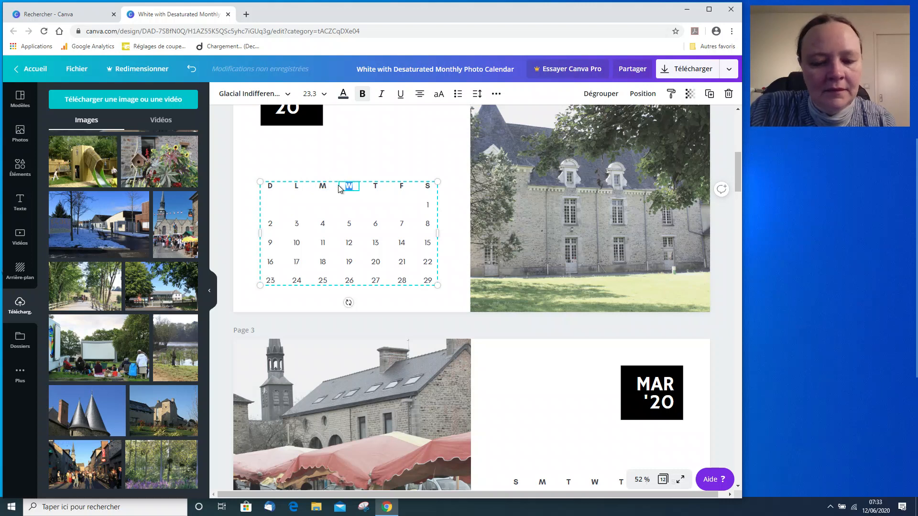
pyautogui.write('M')
pyautogui.doubleClick(376, 187)
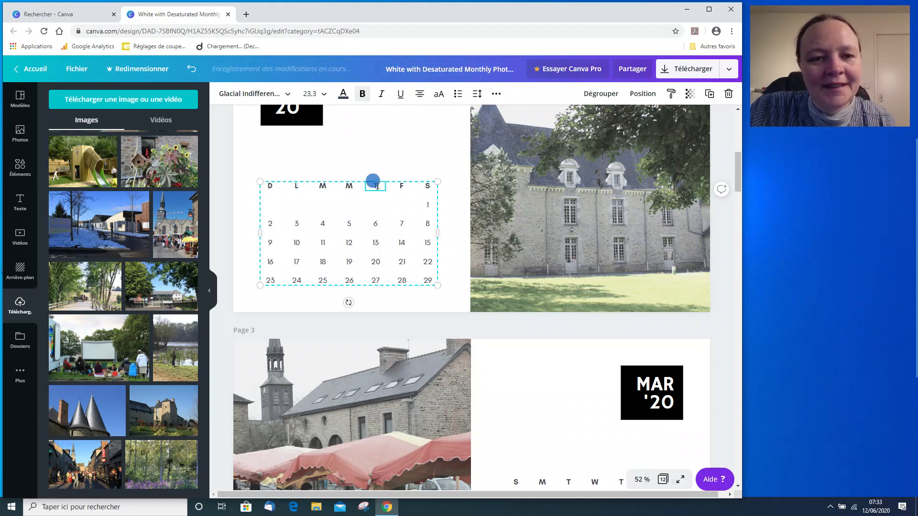
pyautogui.write('J')
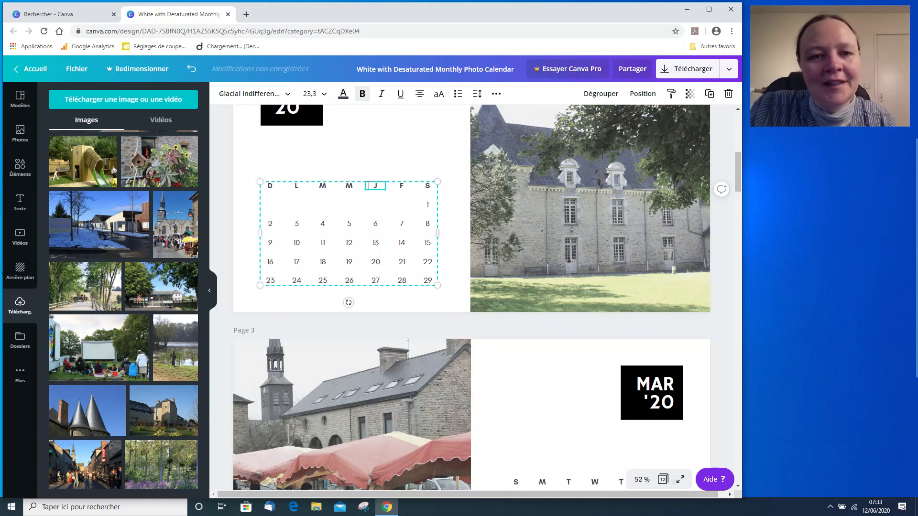
pyautogui.doubleClick(403, 188)
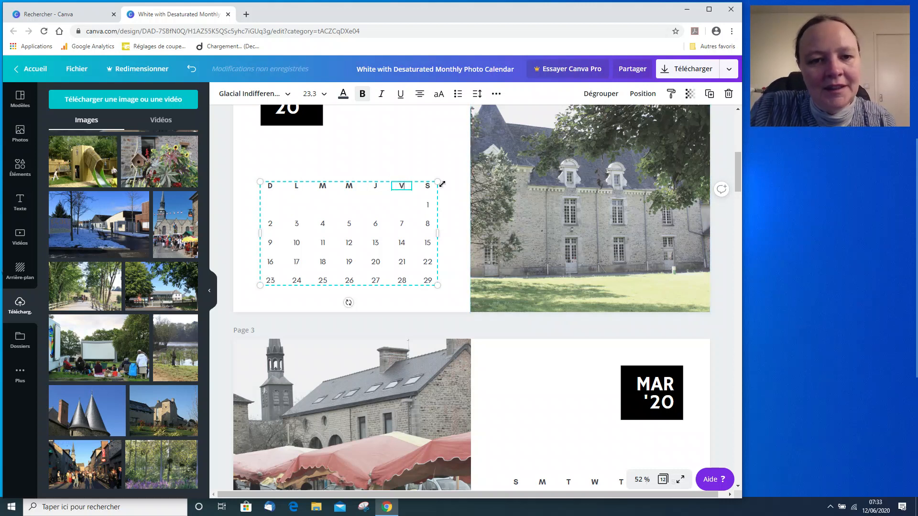
pyautogui.click(449, 181)
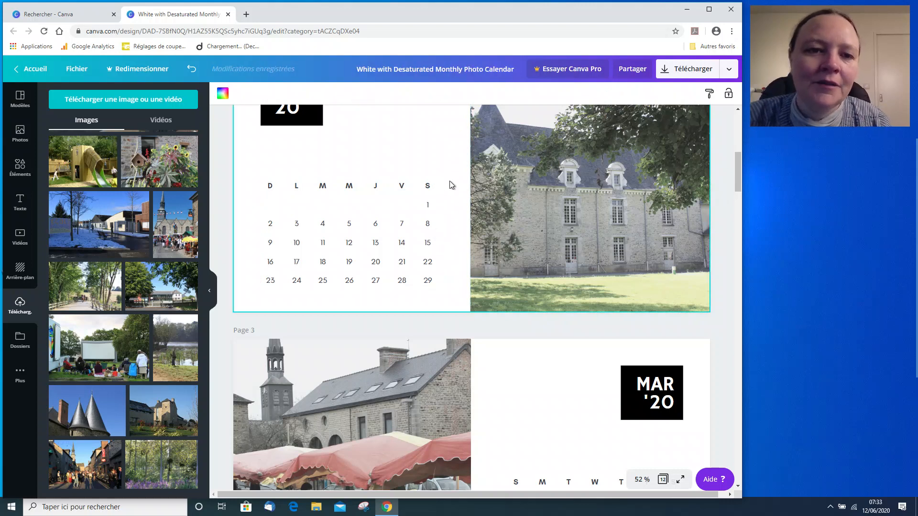
# Ungroup the February calendar labels and move the Sunday column with its dates to the end of the week.
pyautogui.click(353, 224)
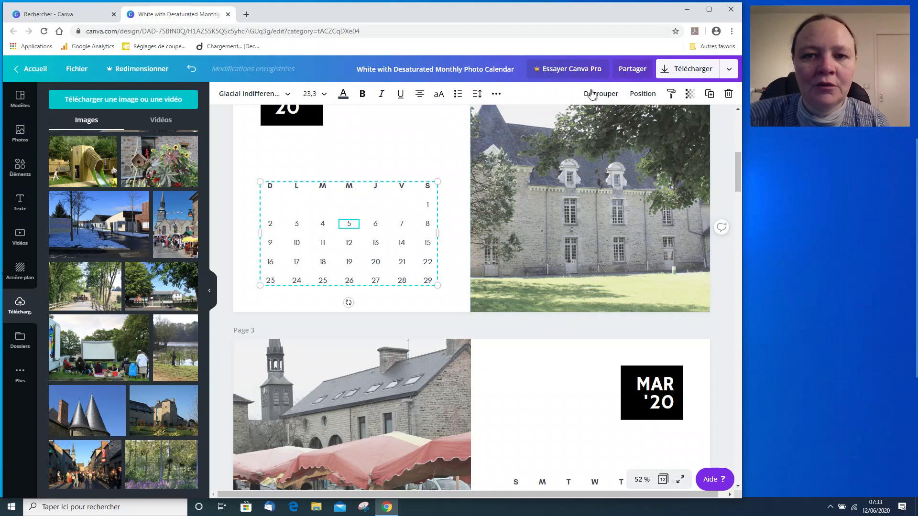
pyautogui.click(414, 157)
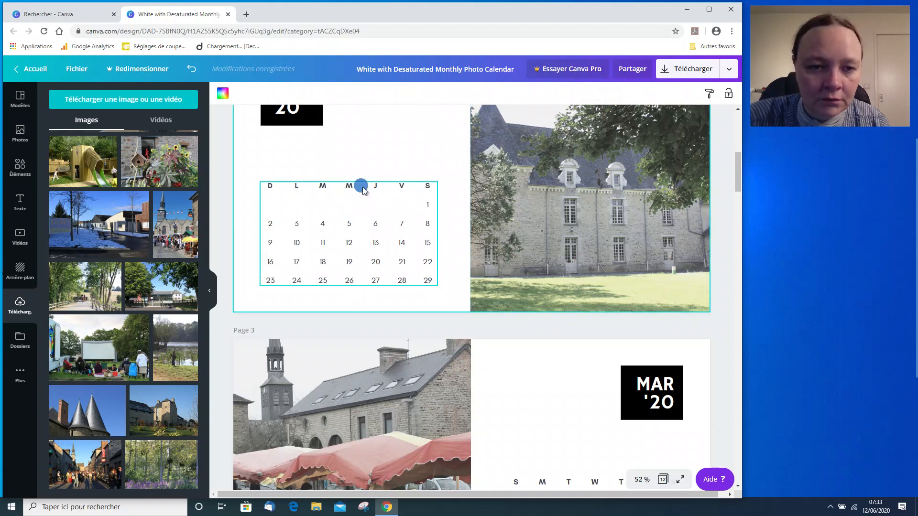
pyautogui.click(301, 224)
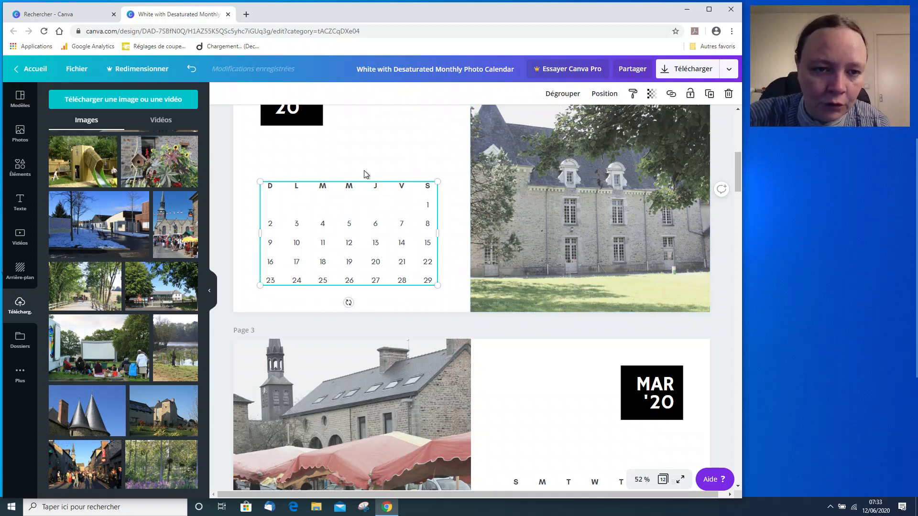
pyautogui.click(567, 95)
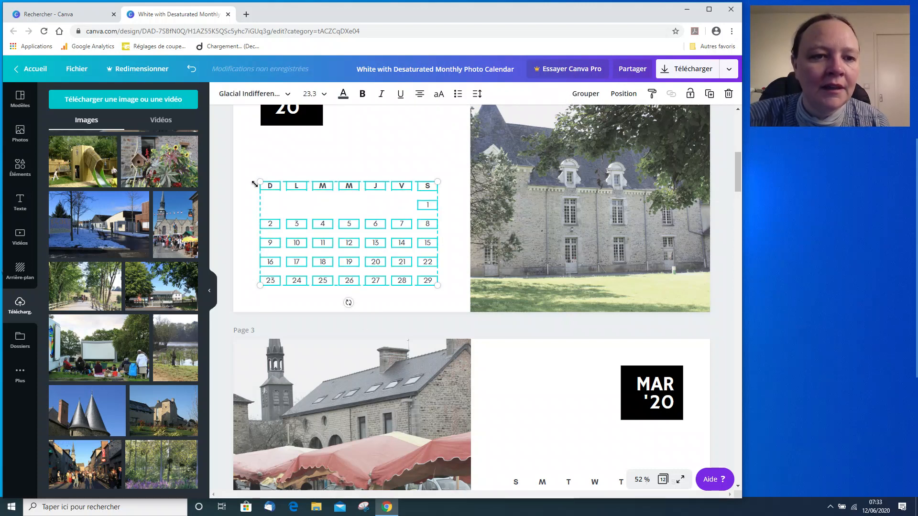
pyautogui.click(239, 197)
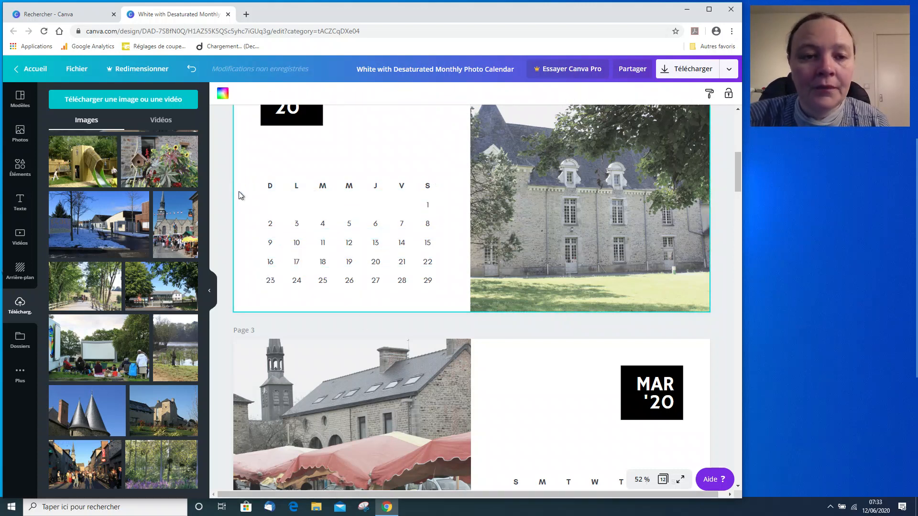
pyautogui.moveTo(253, 175); pyautogui.dragTo(277, 294)
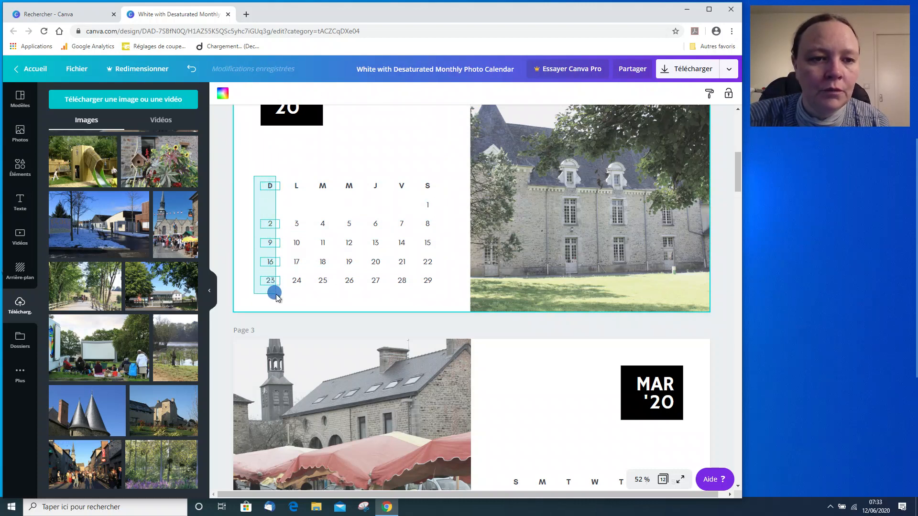
pyautogui.moveTo(277, 291)
pyautogui.mouseDown()
pyautogui.moveTo(293, 291)
pyautogui.moveTo(277, 293)
pyautogui.mouseUp()
pyautogui.moveTo(270, 226); pyautogui.dragTo(312, 234)
pyautogui.moveTo(416, 237); pyautogui.dragTo(453, 224)
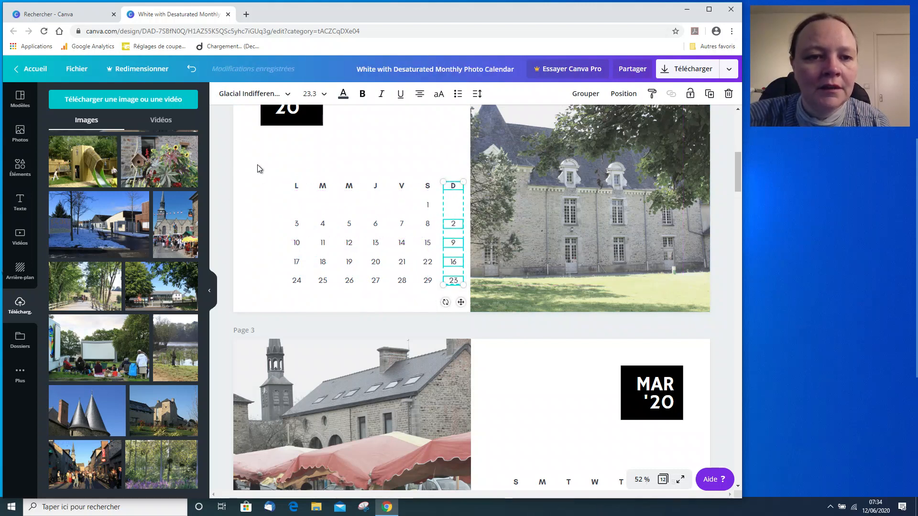
pyautogui.click(259, 166)
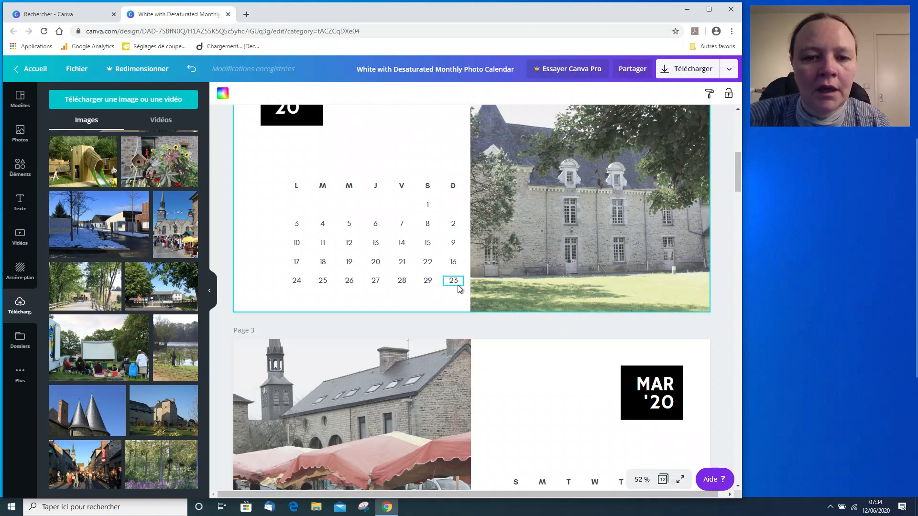
# Shift the February Sunday dates up one row.
pyautogui.moveTo(460, 273); pyautogui.dragTo(454, 207)
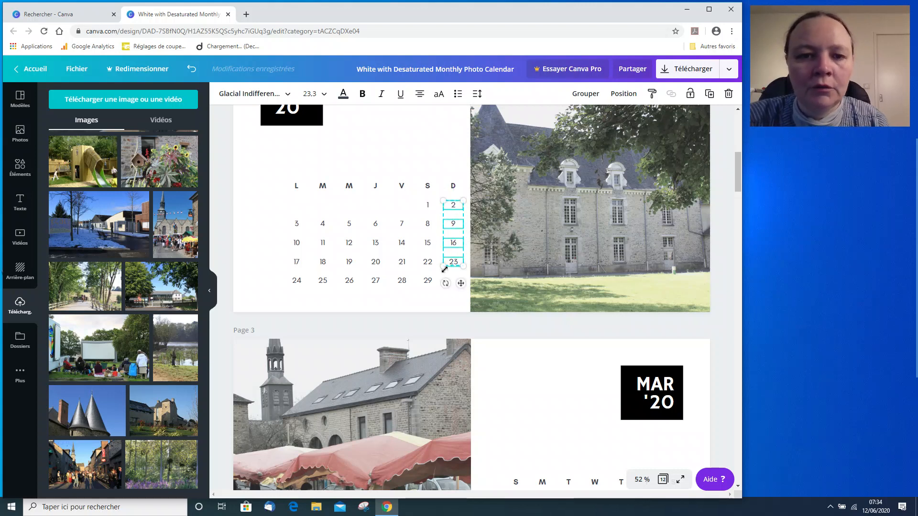
pyautogui.click(440, 298)
# Group all the February calendar labels and shift the grid left to re-centre it.
pyautogui.moveTo(271, 170); pyautogui.dragTo(464, 301)
pyautogui.click(584, 93)
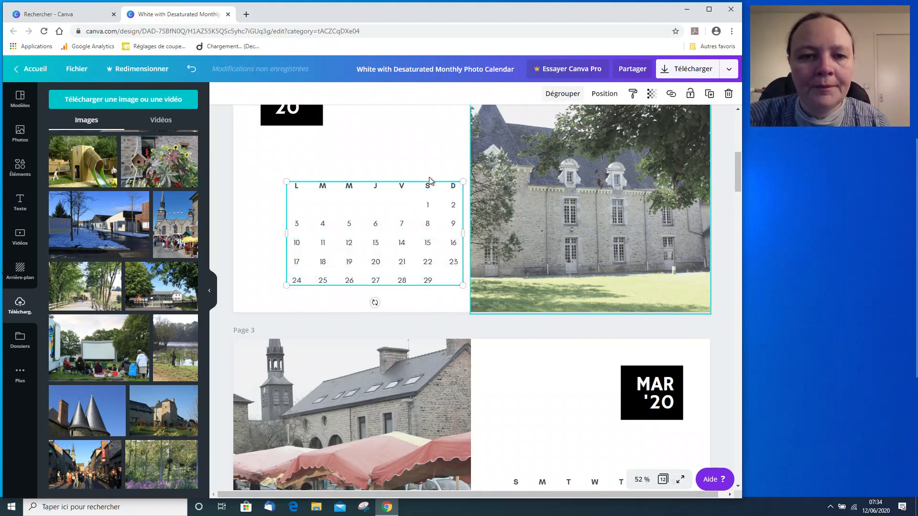
pyautogui.moveTo(426, 203); pyautogui.dragTo(401, 201)
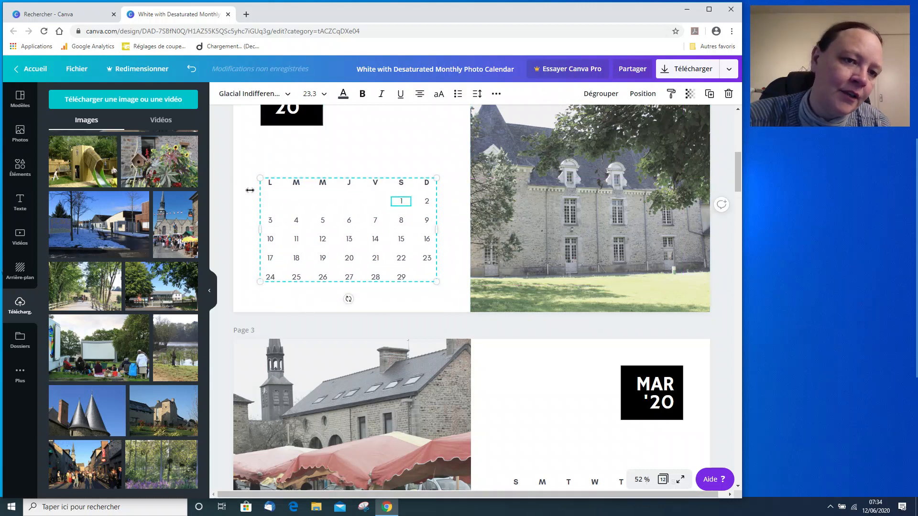
pyautogui.moveTo(322, 183)
pyautogui.mouseDown()
pyautogui.moveTo(337, 180)
pyautogui.moveTo(322, 180)
pyautogui.mouseUp()
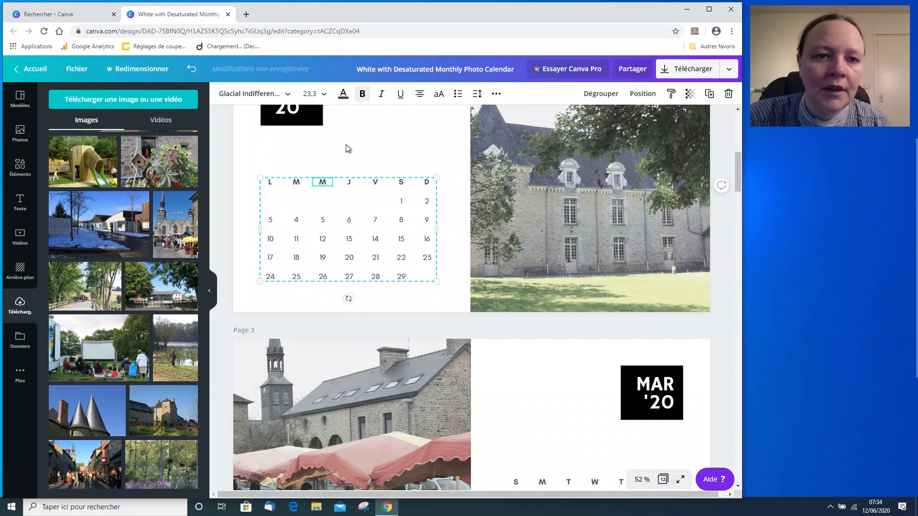
pyautogui.click(347, 149)
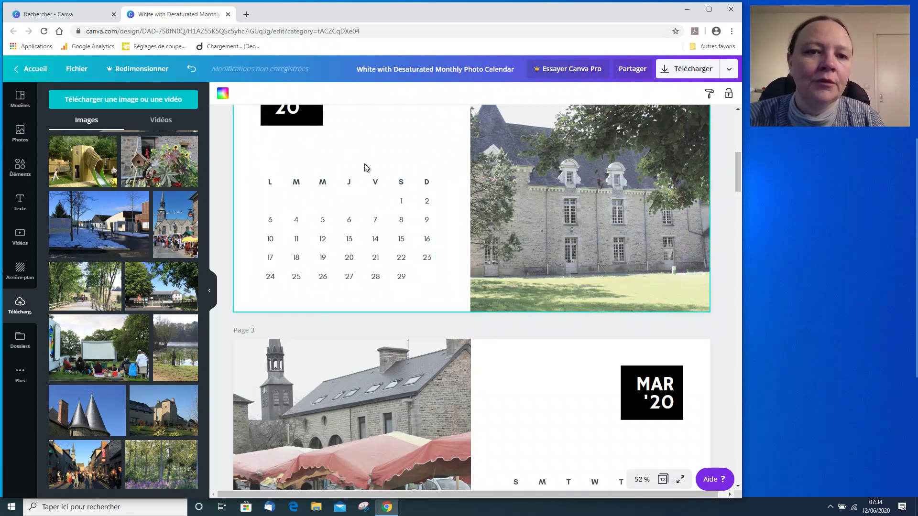
pyautogui.scroll(2, 365, 165)
pyautogui.scroll(-1, 365, 165)
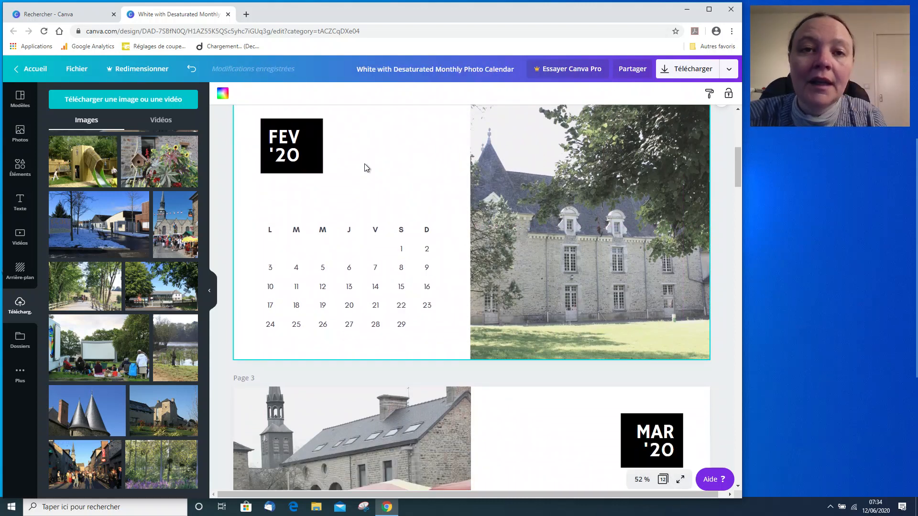
pyautogui.scroll(-15, 366, 168)
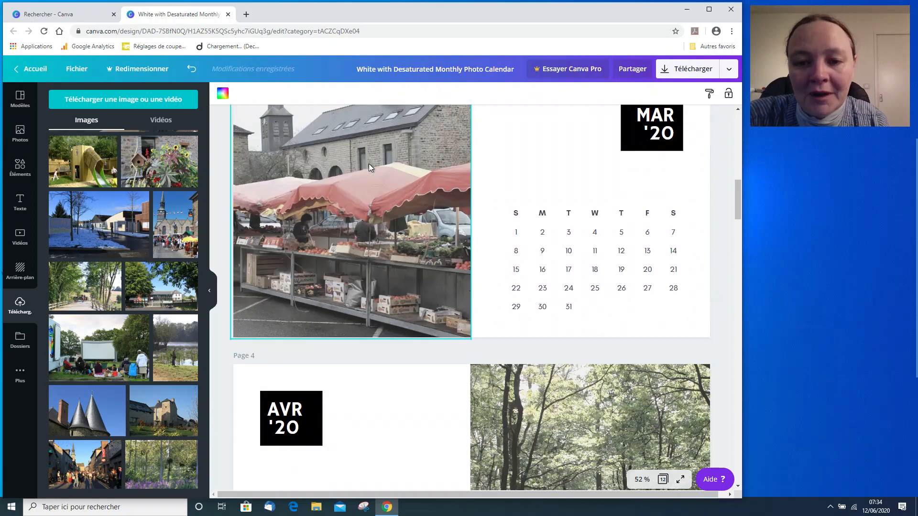
# Download all 12 pages of the calendar as a PDF pour impression.
pyautogui.scroll(-6, 369, 164)
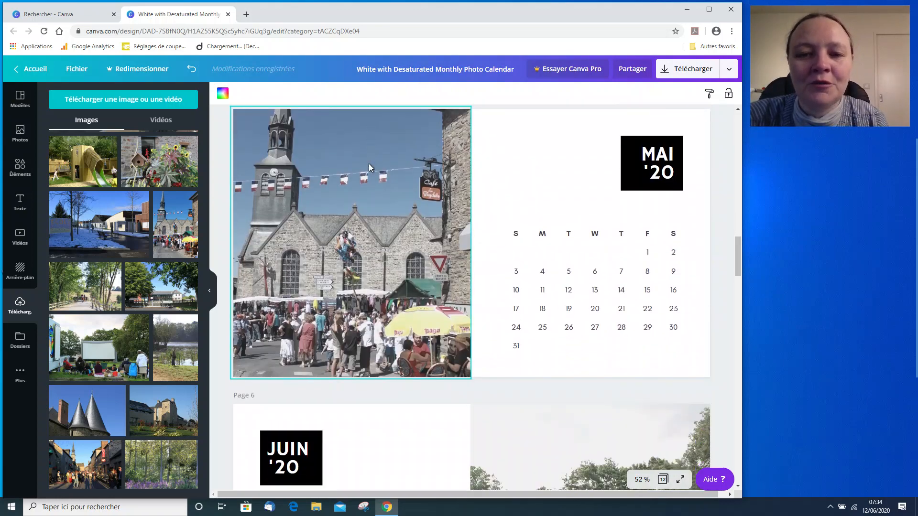
pyautogui.scroll(11, 369, 164)
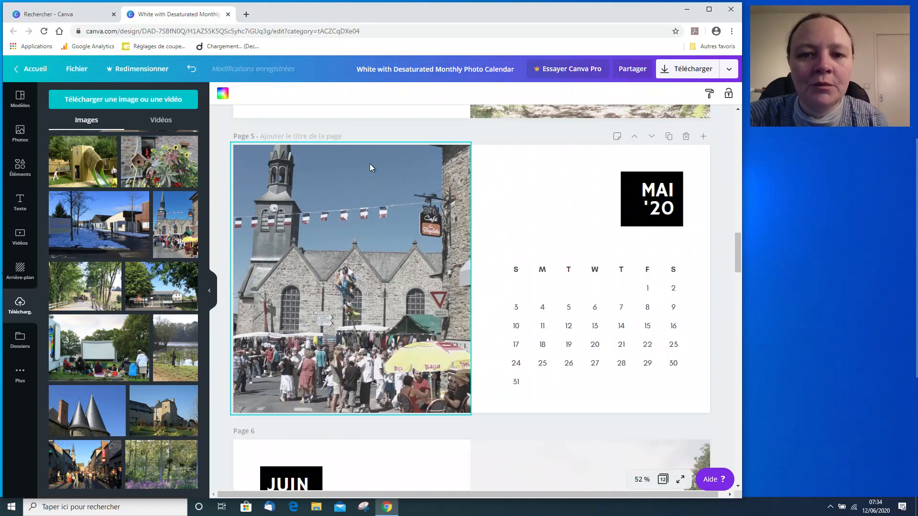
pyautogui.scroll(3, 370, 165)
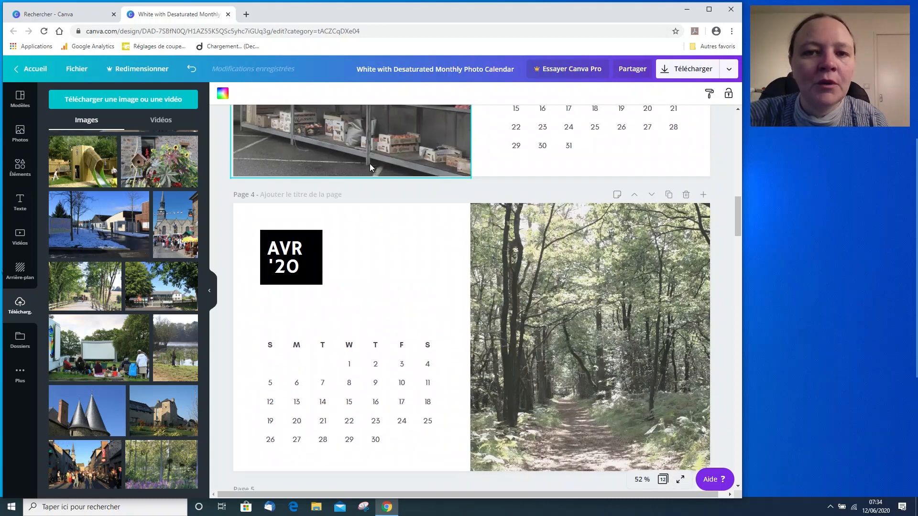
pyautogui.scroll(5, 369, 163)
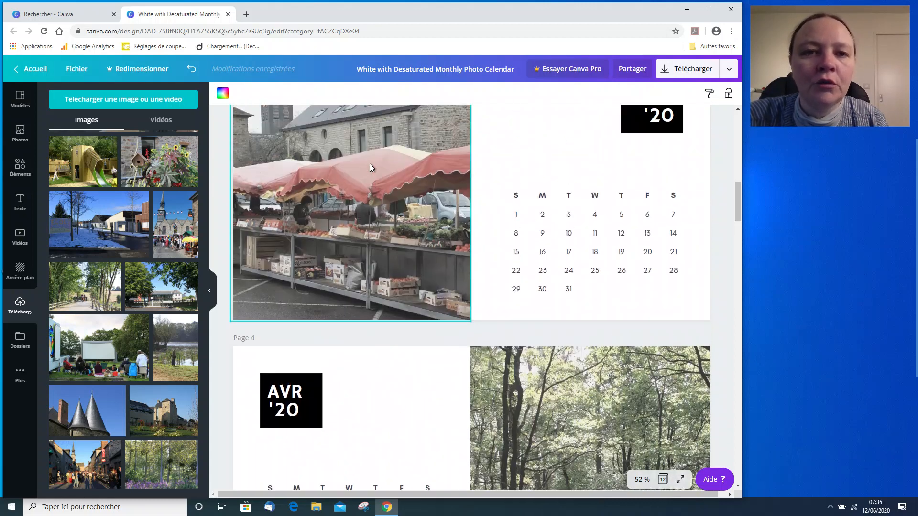
pyautogui.scroll(6, 371, 166)
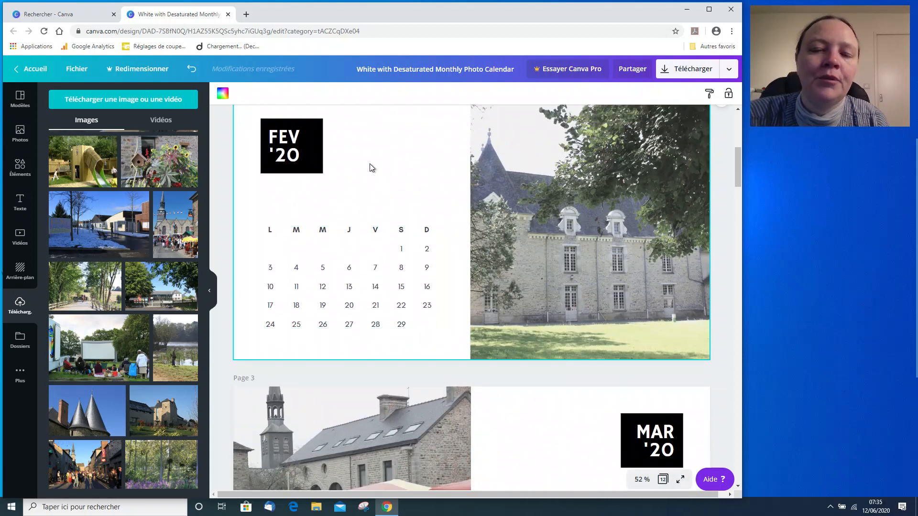
pyautogui.scroll(4, 369, 167)
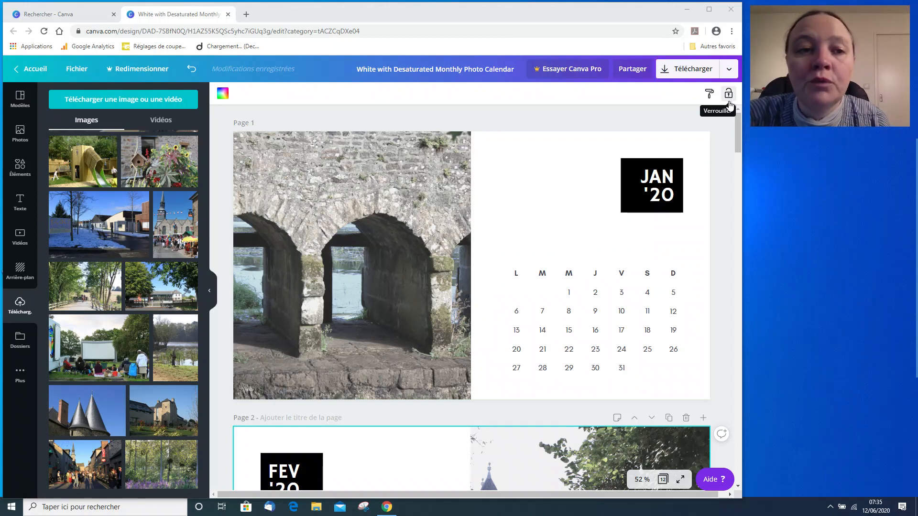
pyautogui.click(728, 73)
pyautogui.click(621, 118)
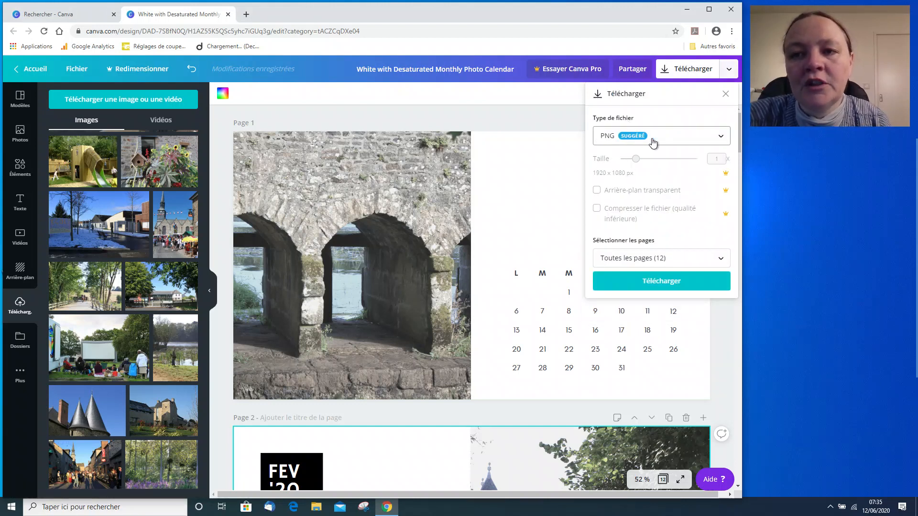
pyautogui.click(712, 142)
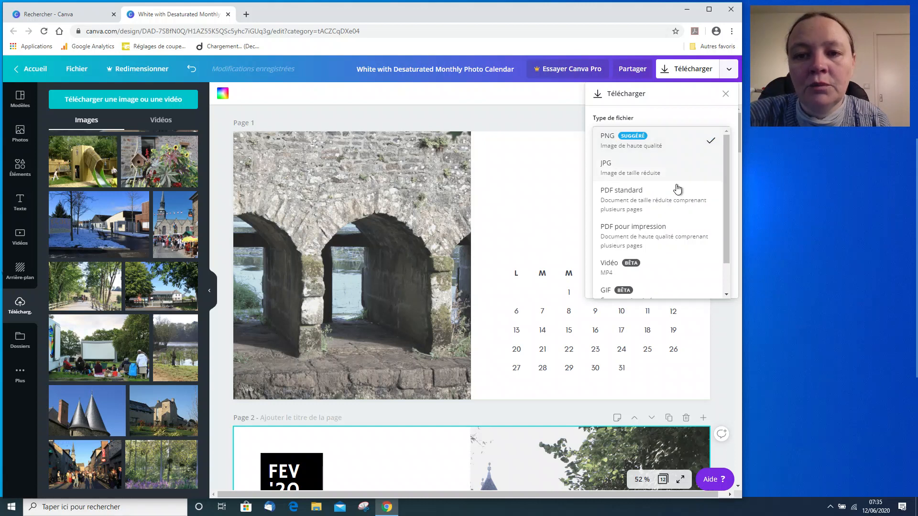
pyautogui.click(625, 231)
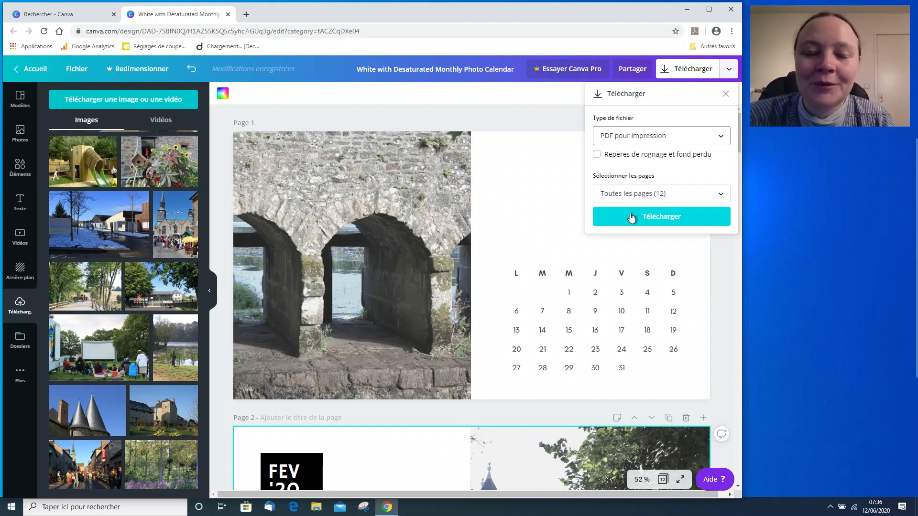
pyautogui.click(631, 217)
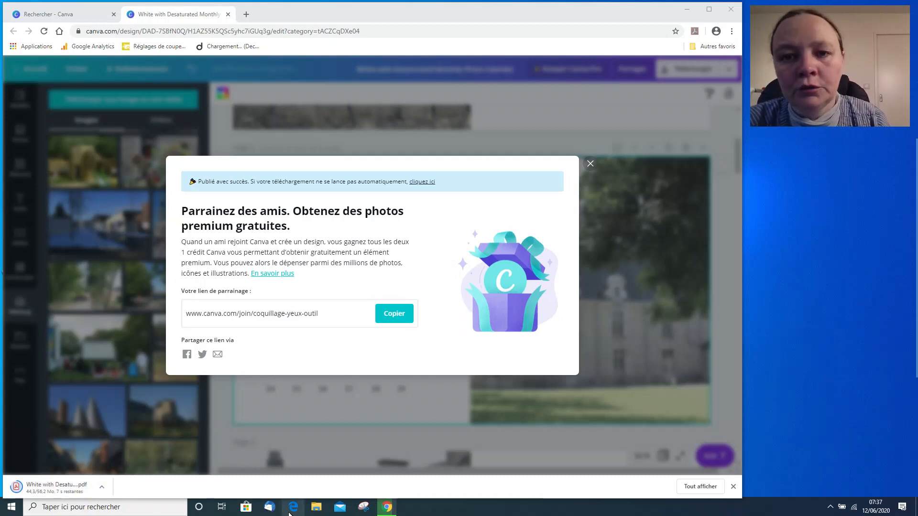
# Close the referral dialog and show the downloaded PDF in its folder.
pyautogui.click(591, 165)
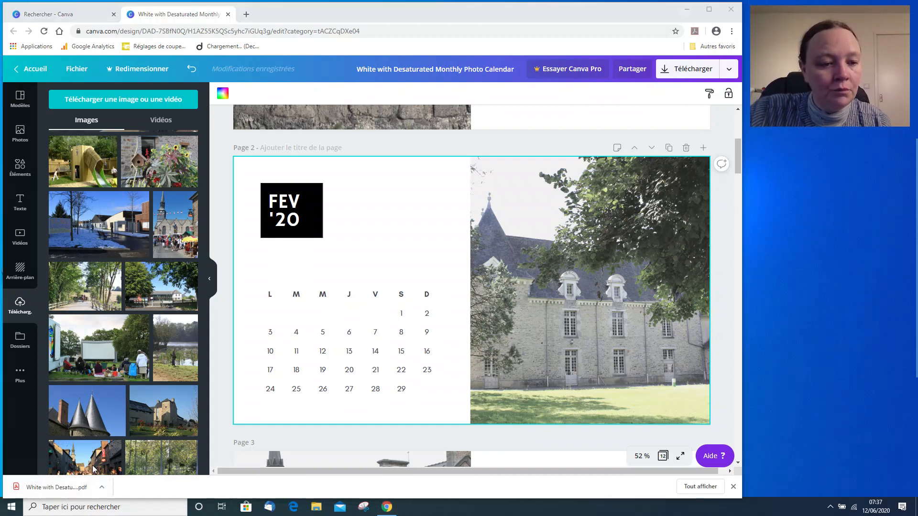
pyautogui.click(102, 489)
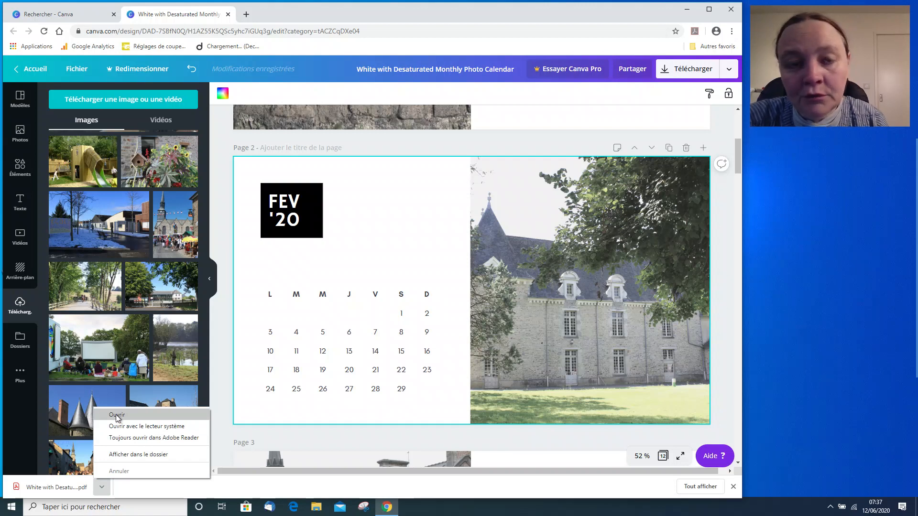
pyautogui.click(146, 455)
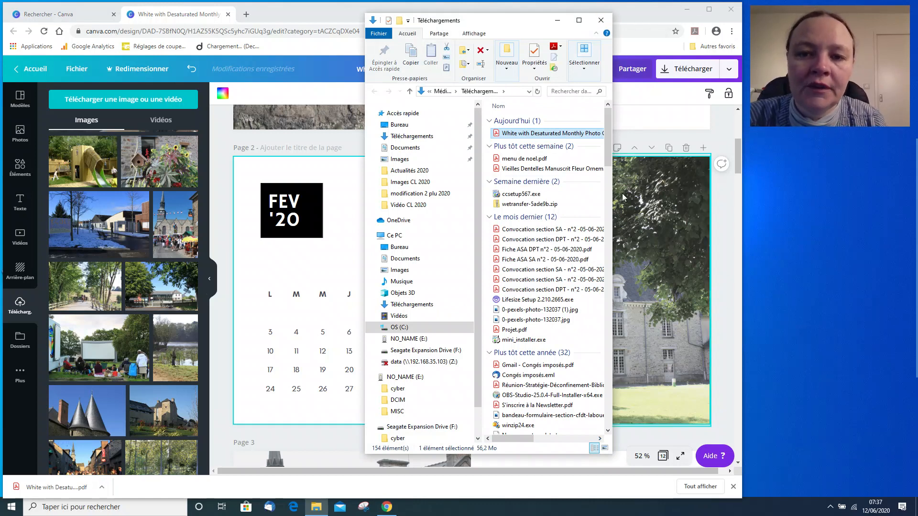
# Open the downloaded calendar PDF and page through it to check the months, then close it.
pyautogui.moveTo(612, 202); pyautogui.dragTo(716, 202)
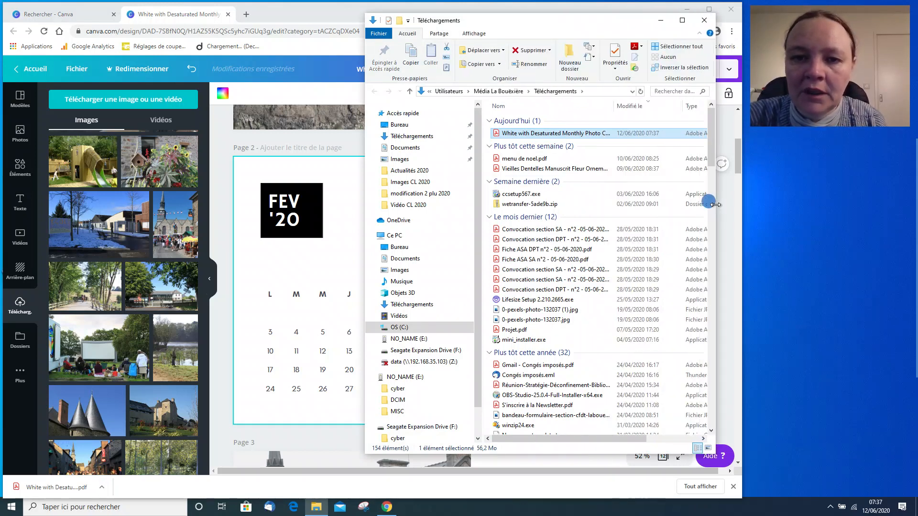
pyautogui.moveTo(365, 209); pyautogui.dragTo(140, 209)
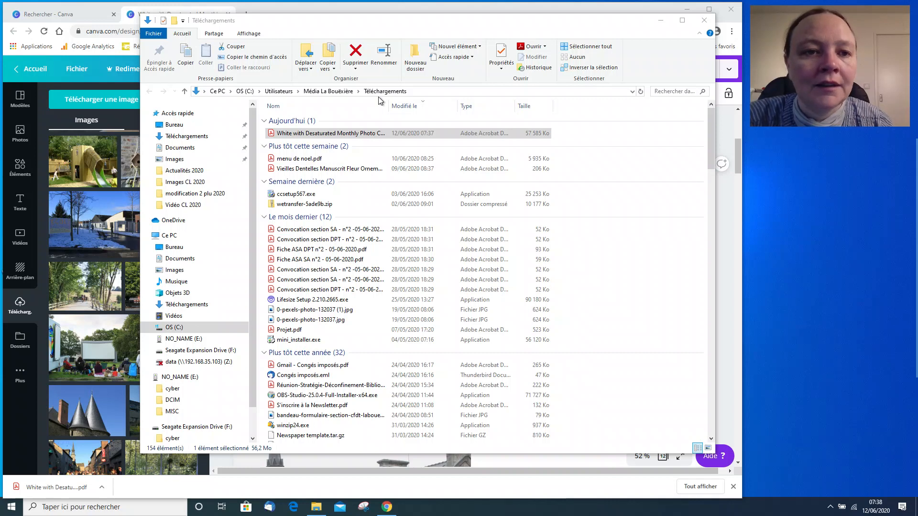
pyautogui.click(349, 135)
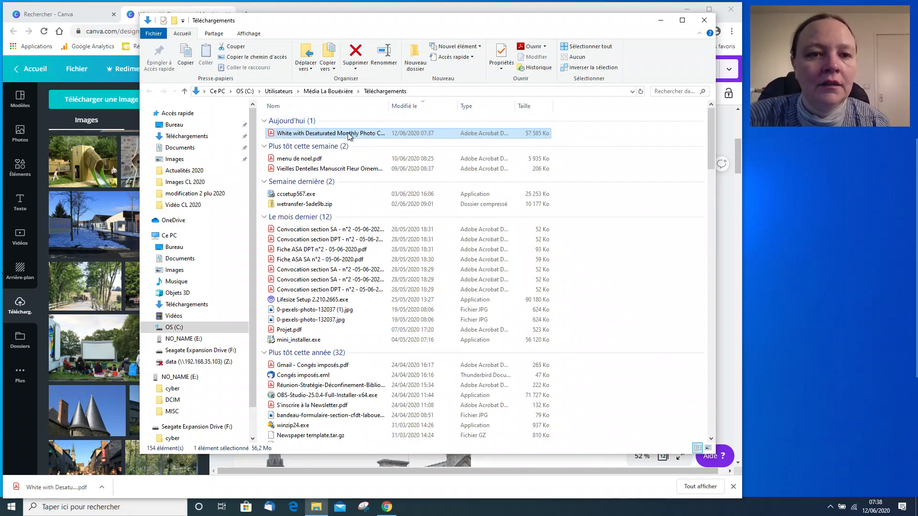
pyautogui.doubleClick(348, 134)
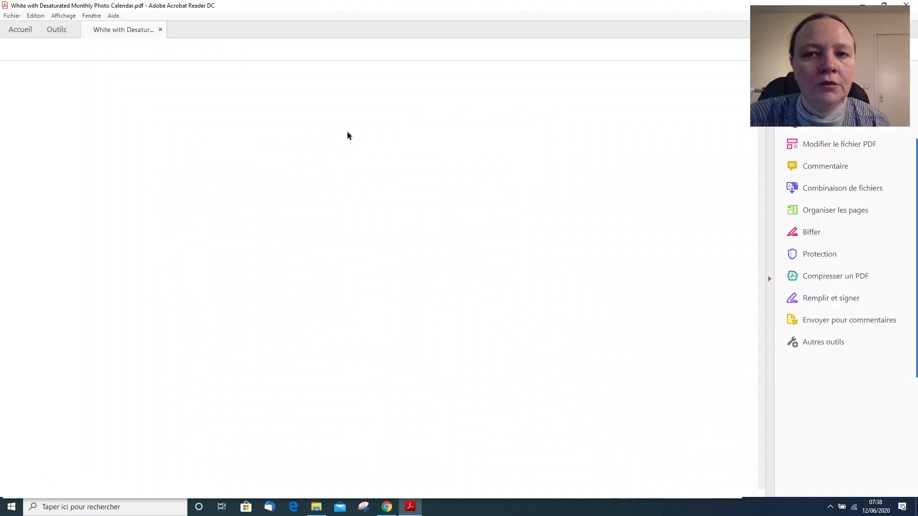
pyautogui.scroll(-20, 356, 214)
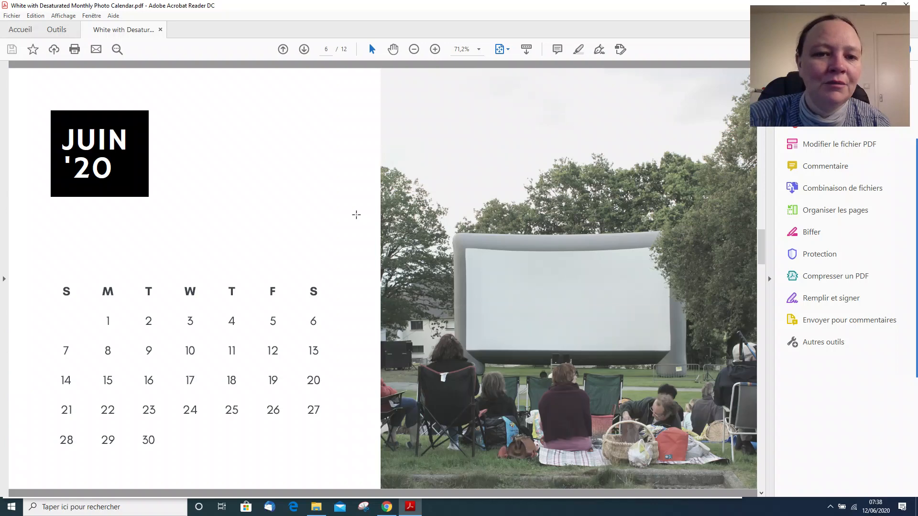
pyautogui.scroll(-5, 356, 215)
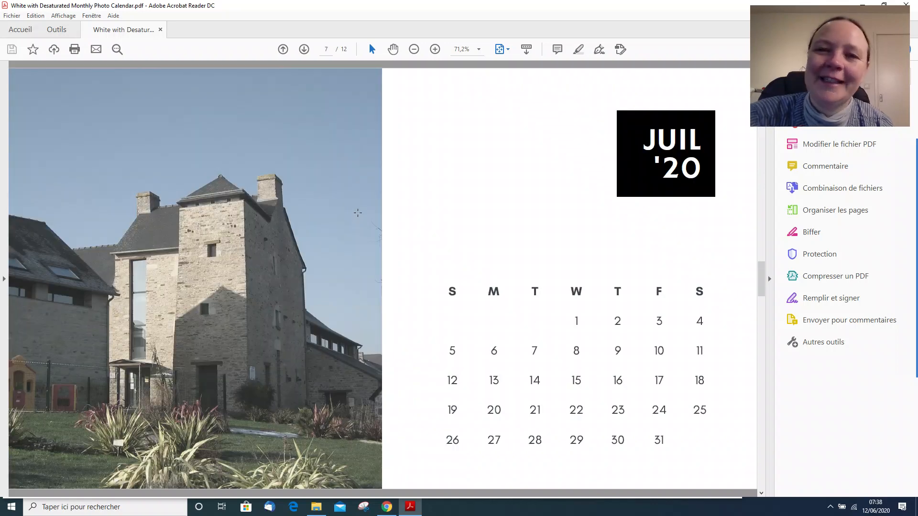
pyautogui.scroll(6, 360, 153)
pyautogui.moveTo(525, 6); pyautogui.dragTo(448, 32)
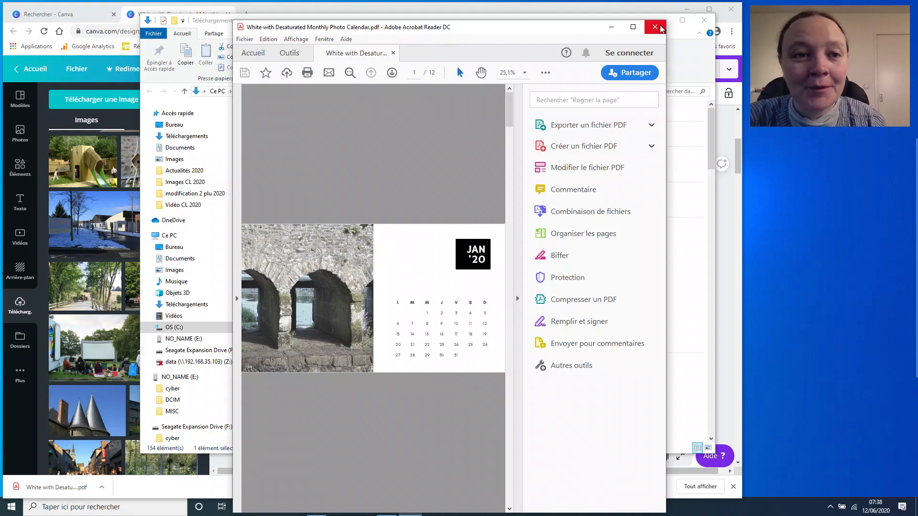
pyautogui.click(660, 27)
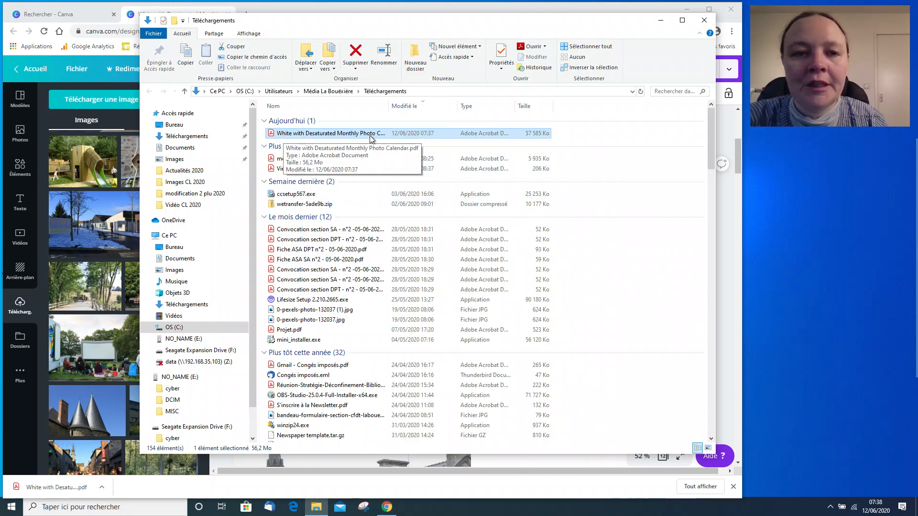
# Rename the downloaded PDF file as calendrier and close the folder window.
pyautogui.rightClick(334, 136)
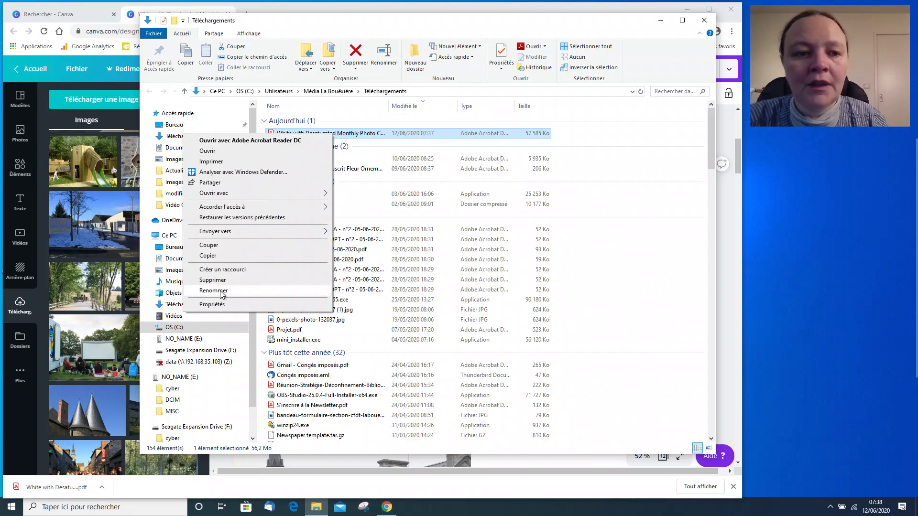
pyautogui.click(213, 290)
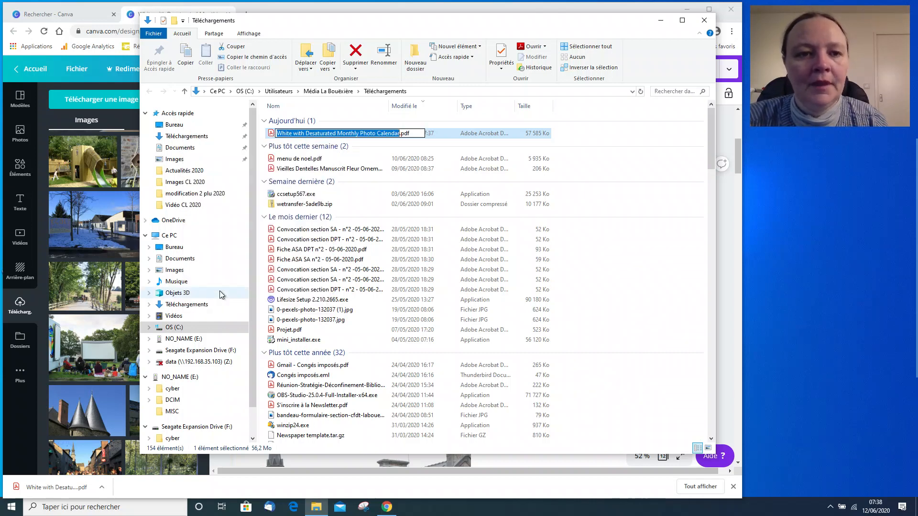
pyautogui.write('cale')
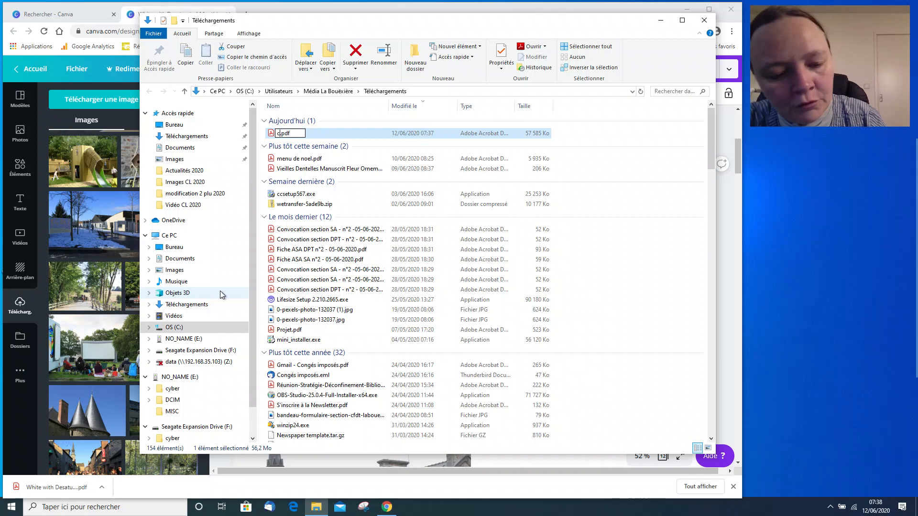
pyautogui.write('n')
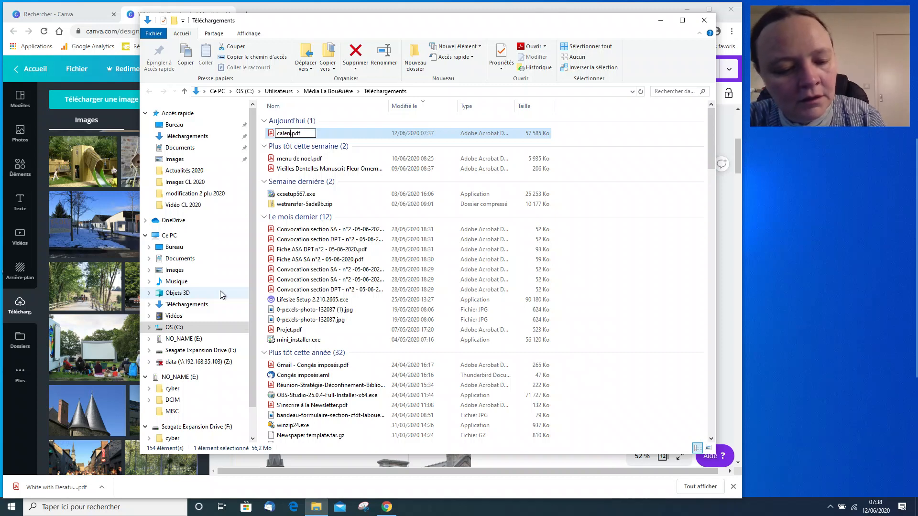
pyautogui.write('drier')
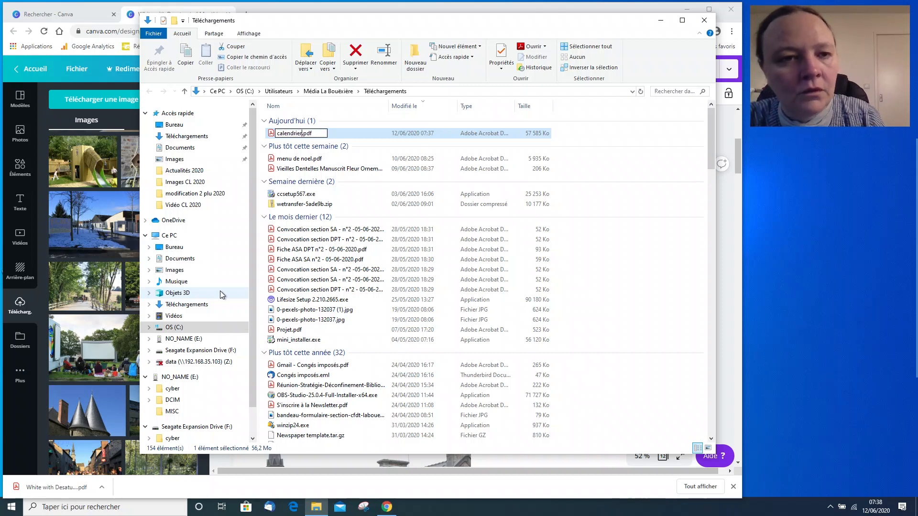
pyautogui.click(619, 169)
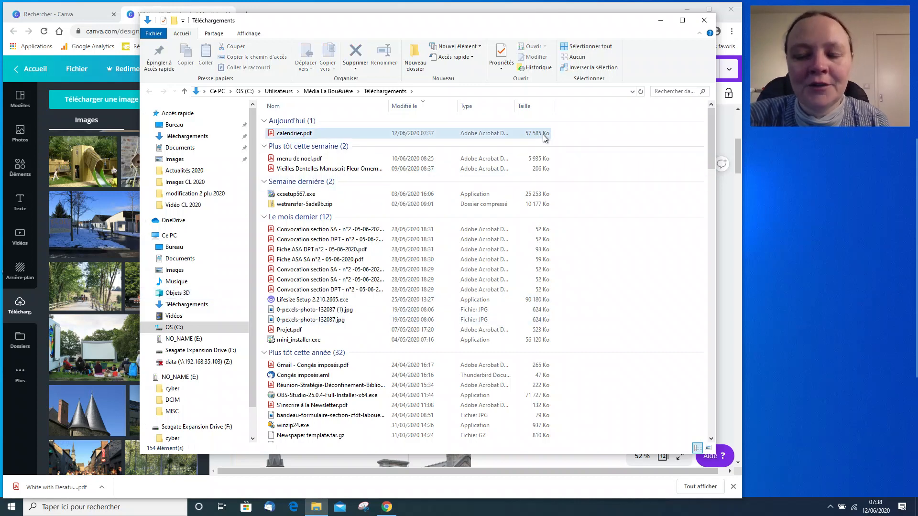
pyautogui.moveTo(521, 122)
pyautogui.mouseDown()
pyautogui.moveTo(536, 148)
pyautogui.moveTo(565, 145)
pyautogui.moveTo(557, 145)
pyautogui.mouseUp()
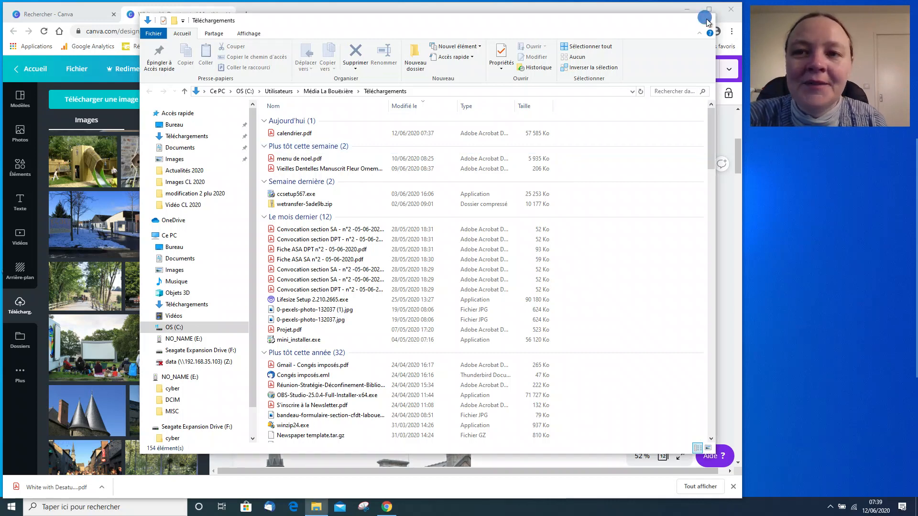
pyautogui.click(705, 20)
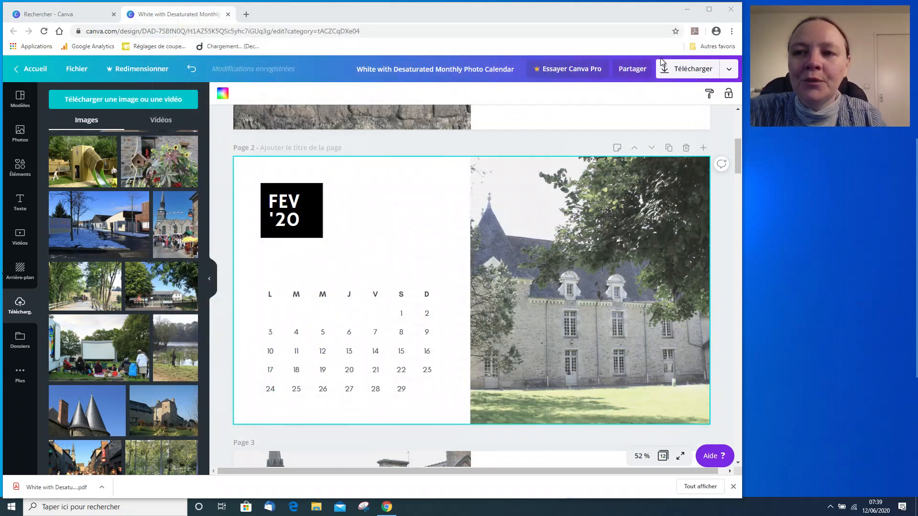